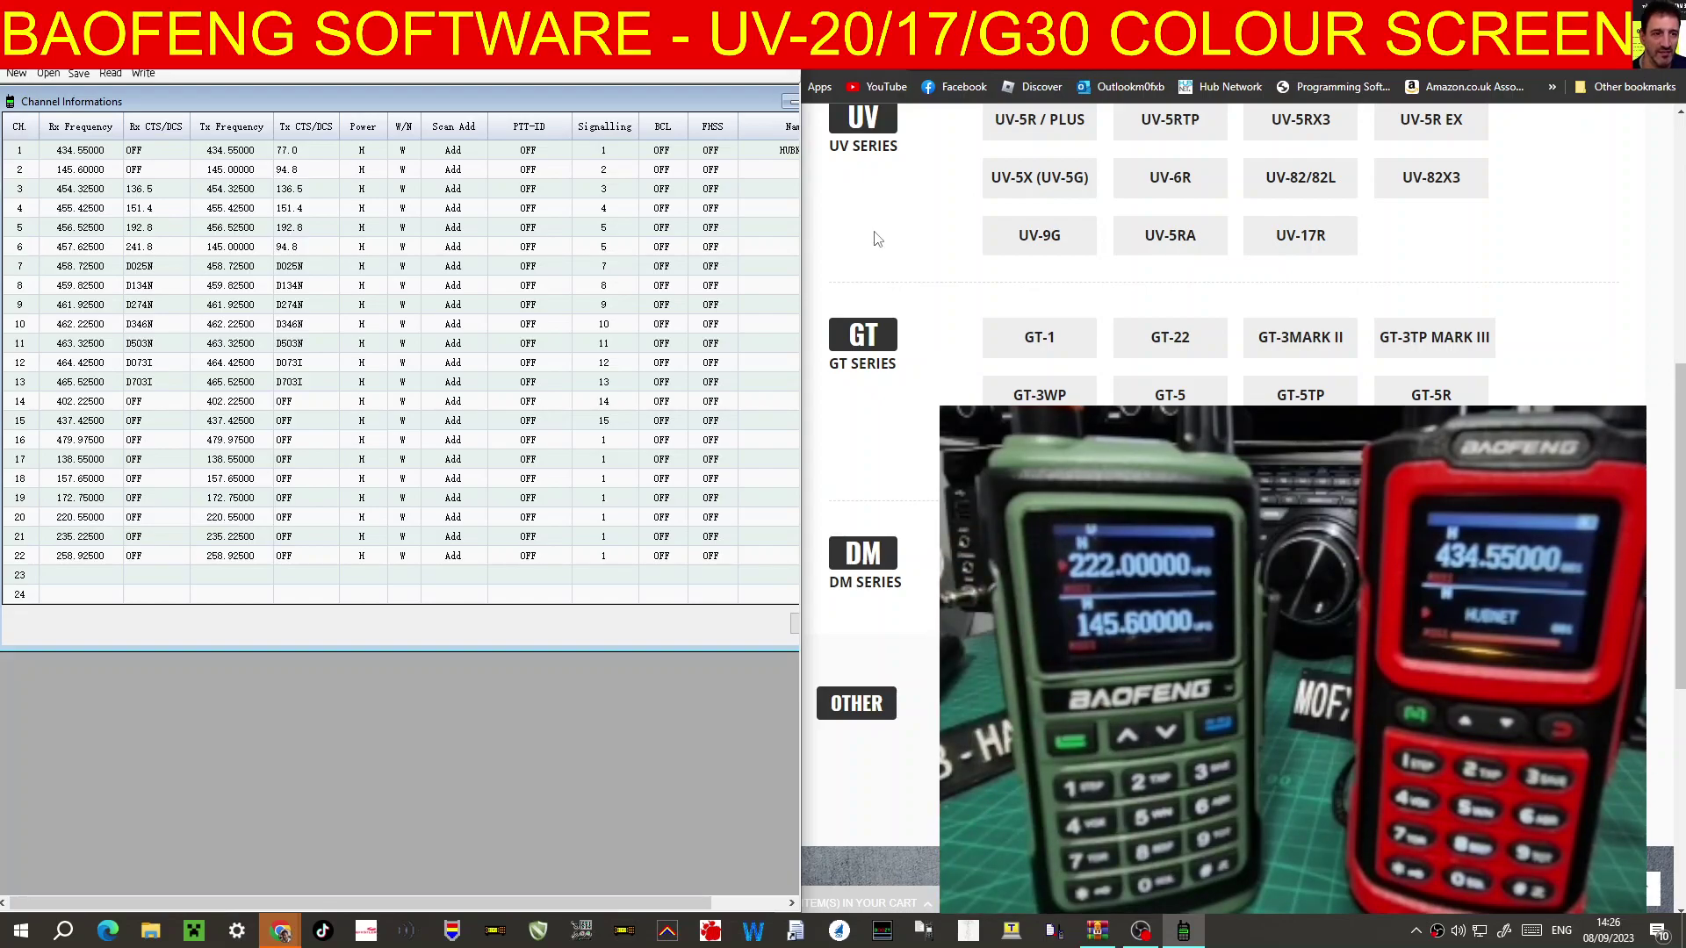
- Find the UV series on the Baofeng download page and open the manuals and software for the UV-17R
scroll(1229, 299, up, 8)
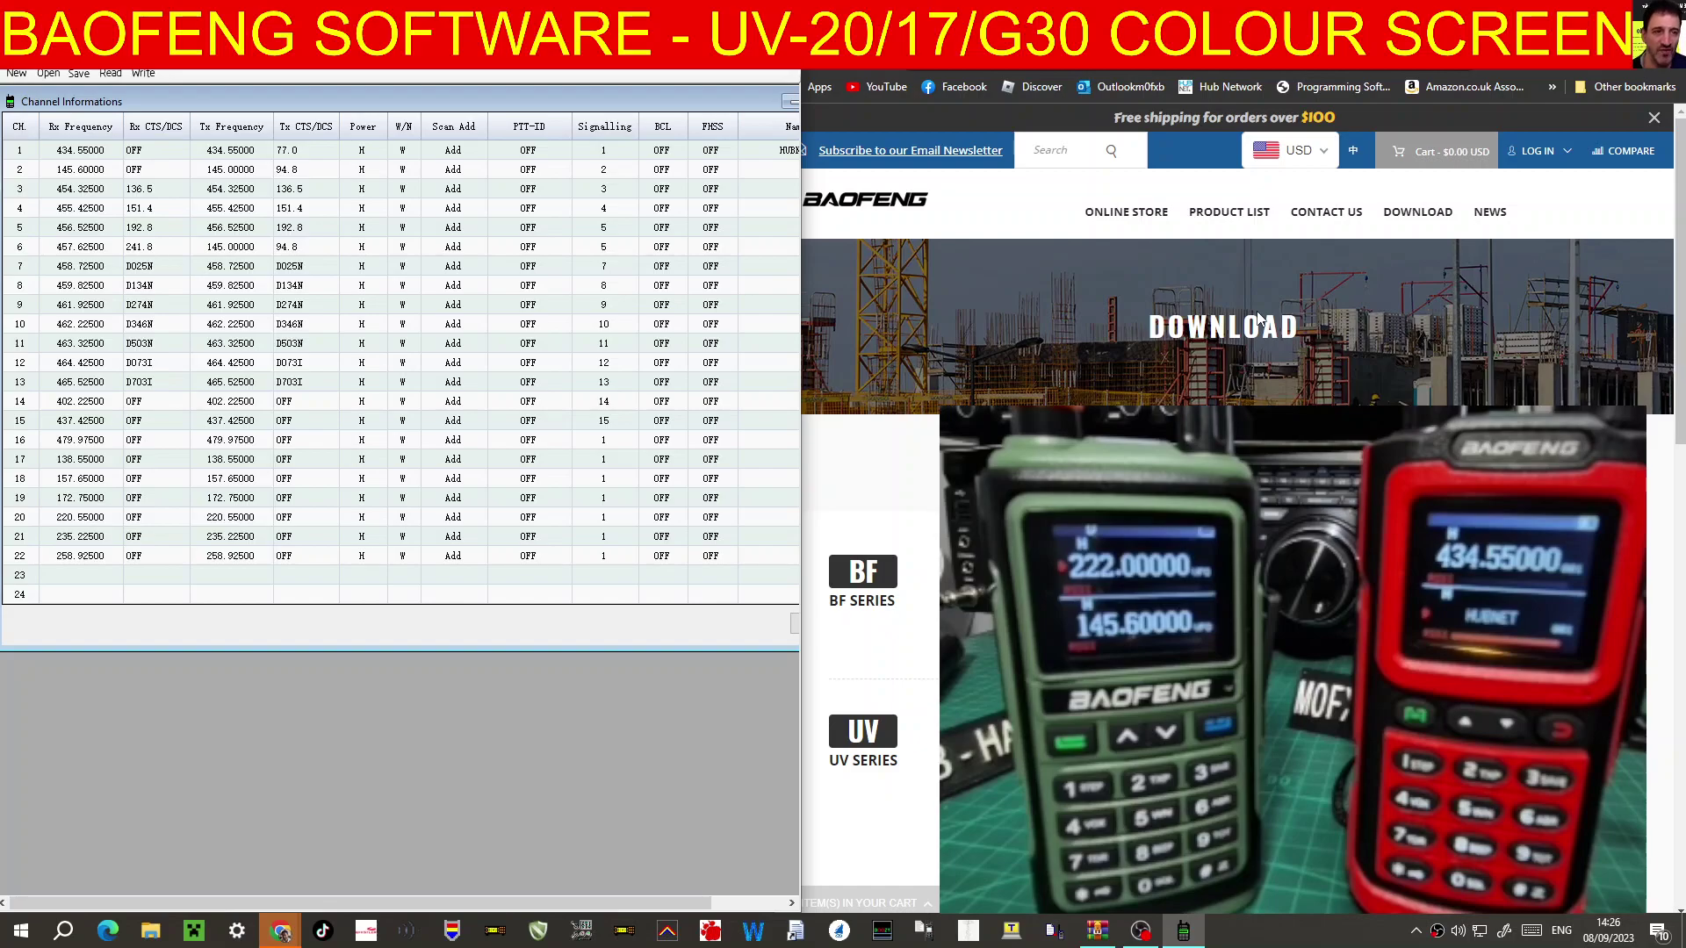
scroll(1258, 320, down, 5)
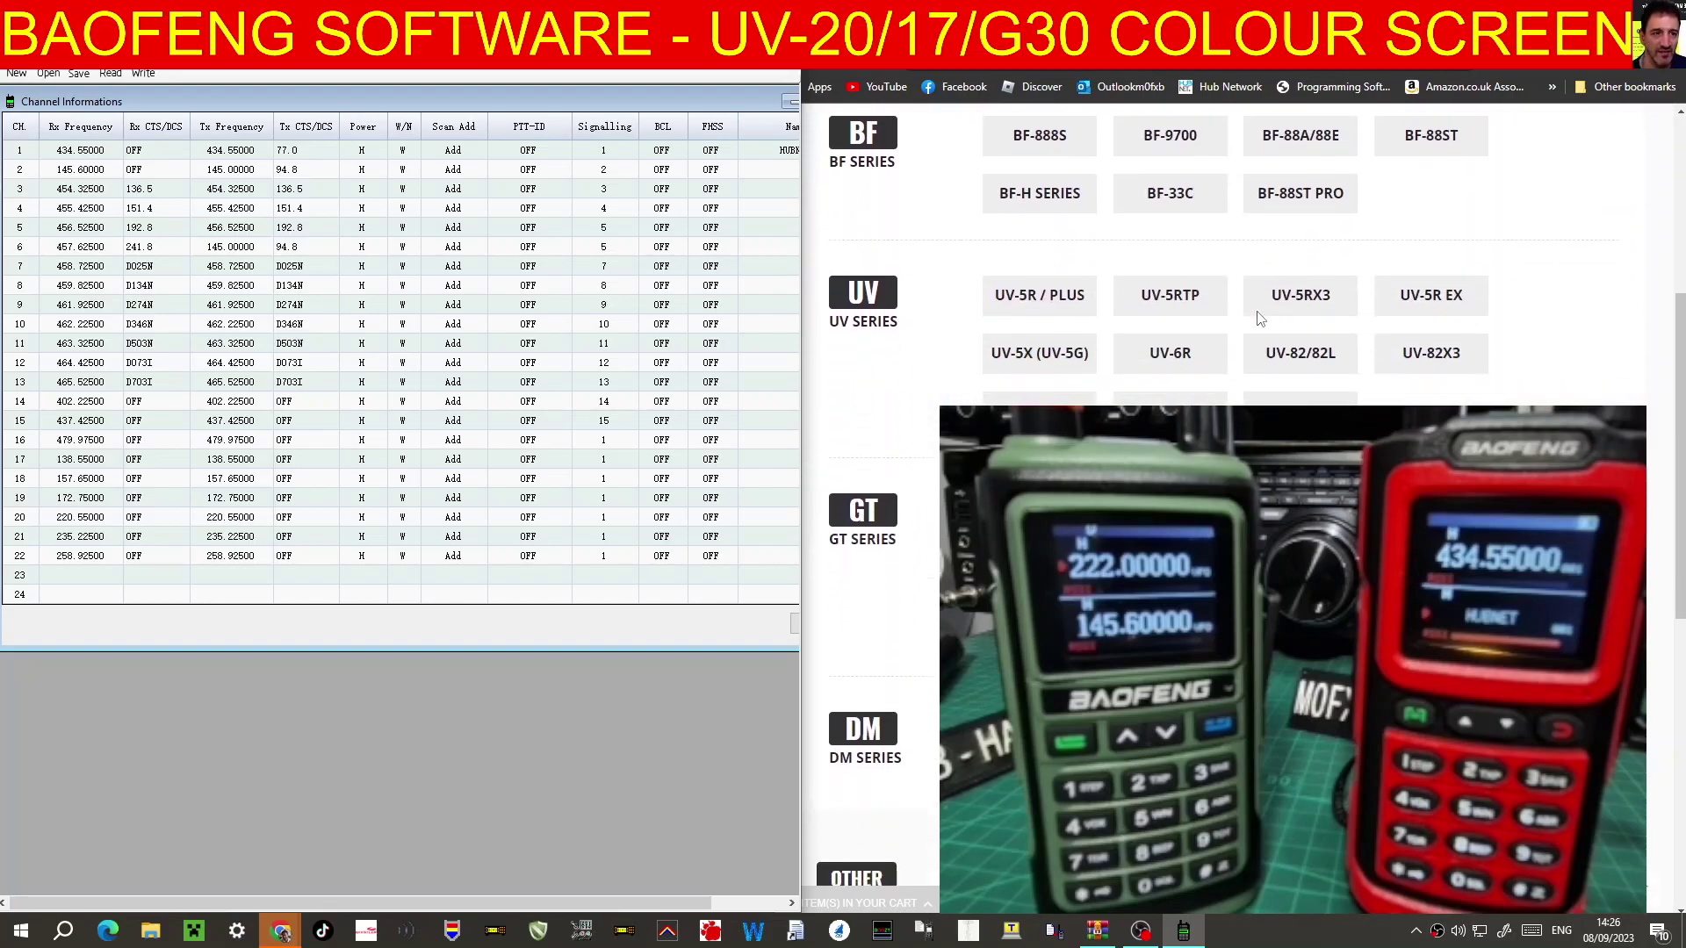
scroll(1301, 351, down, 3)
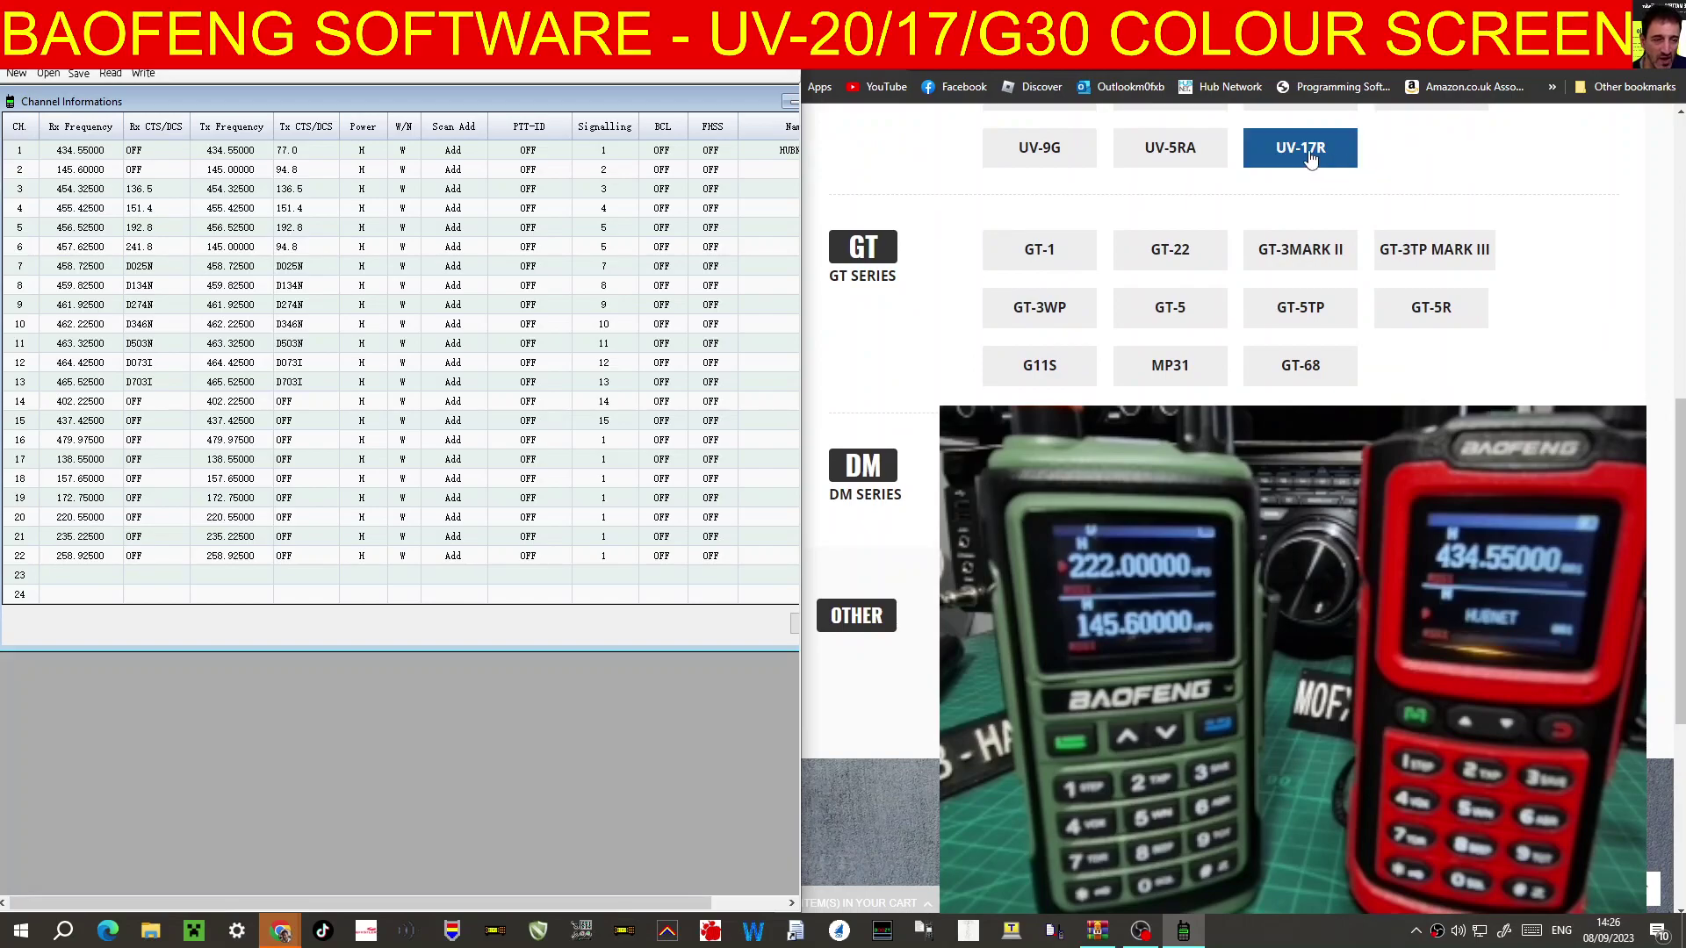
click(1306, 157)
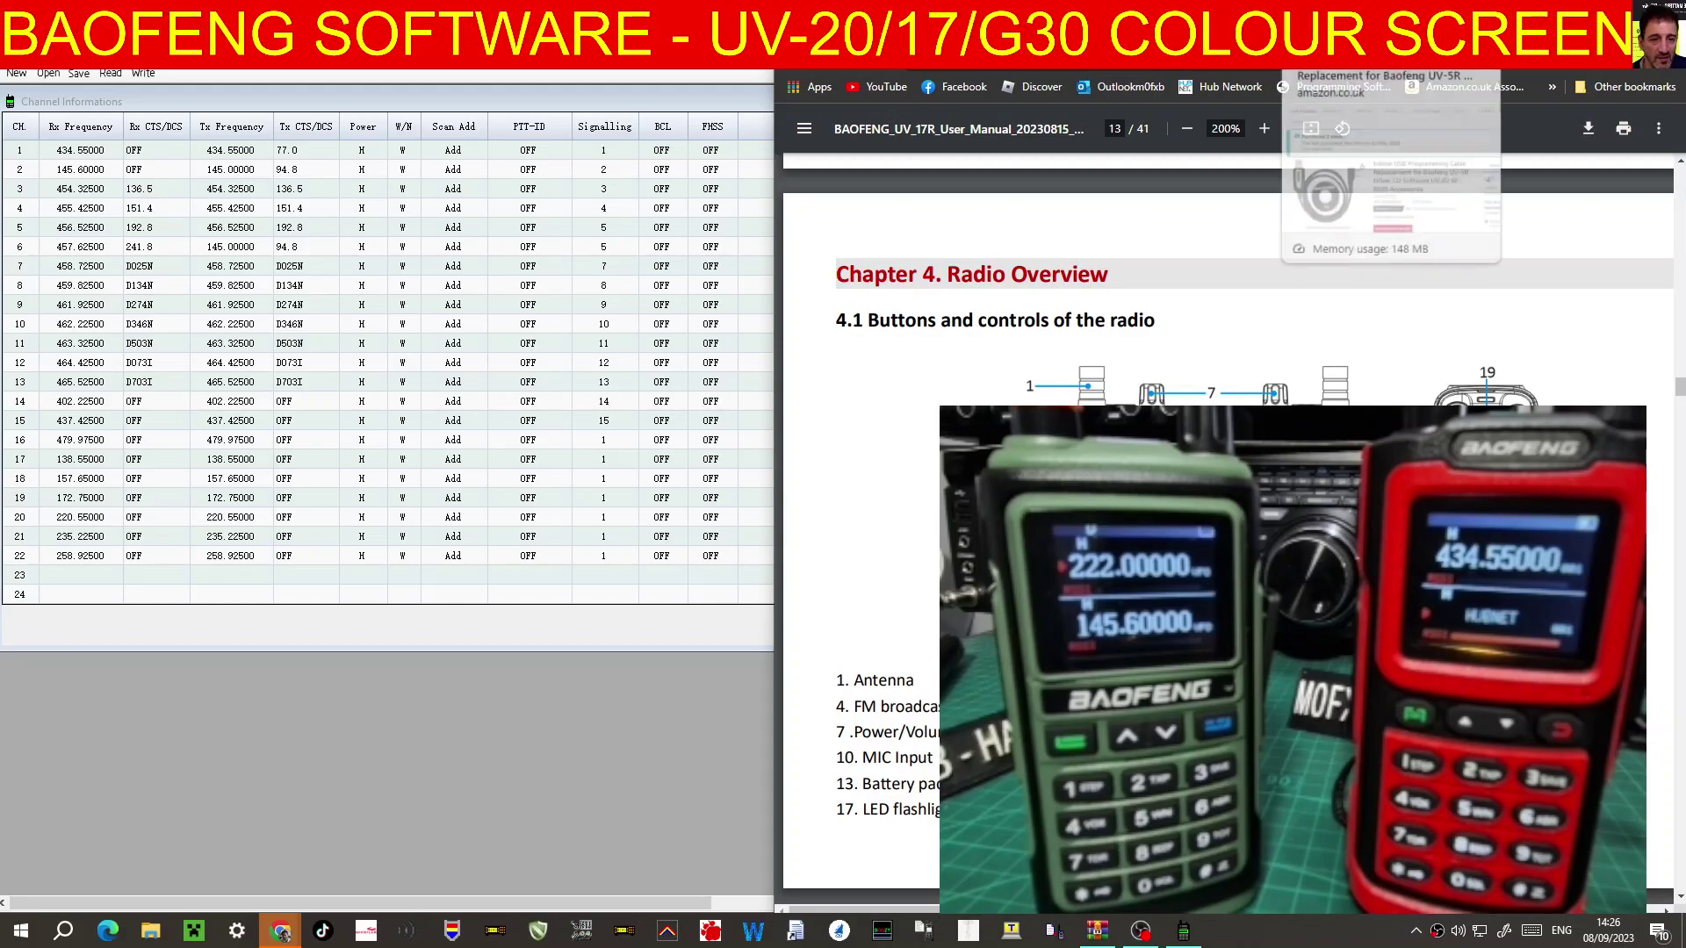
- View the Amazon page of the USB programming cable and the UV-G30 Pro V1 shop listing
click(1352, 52)
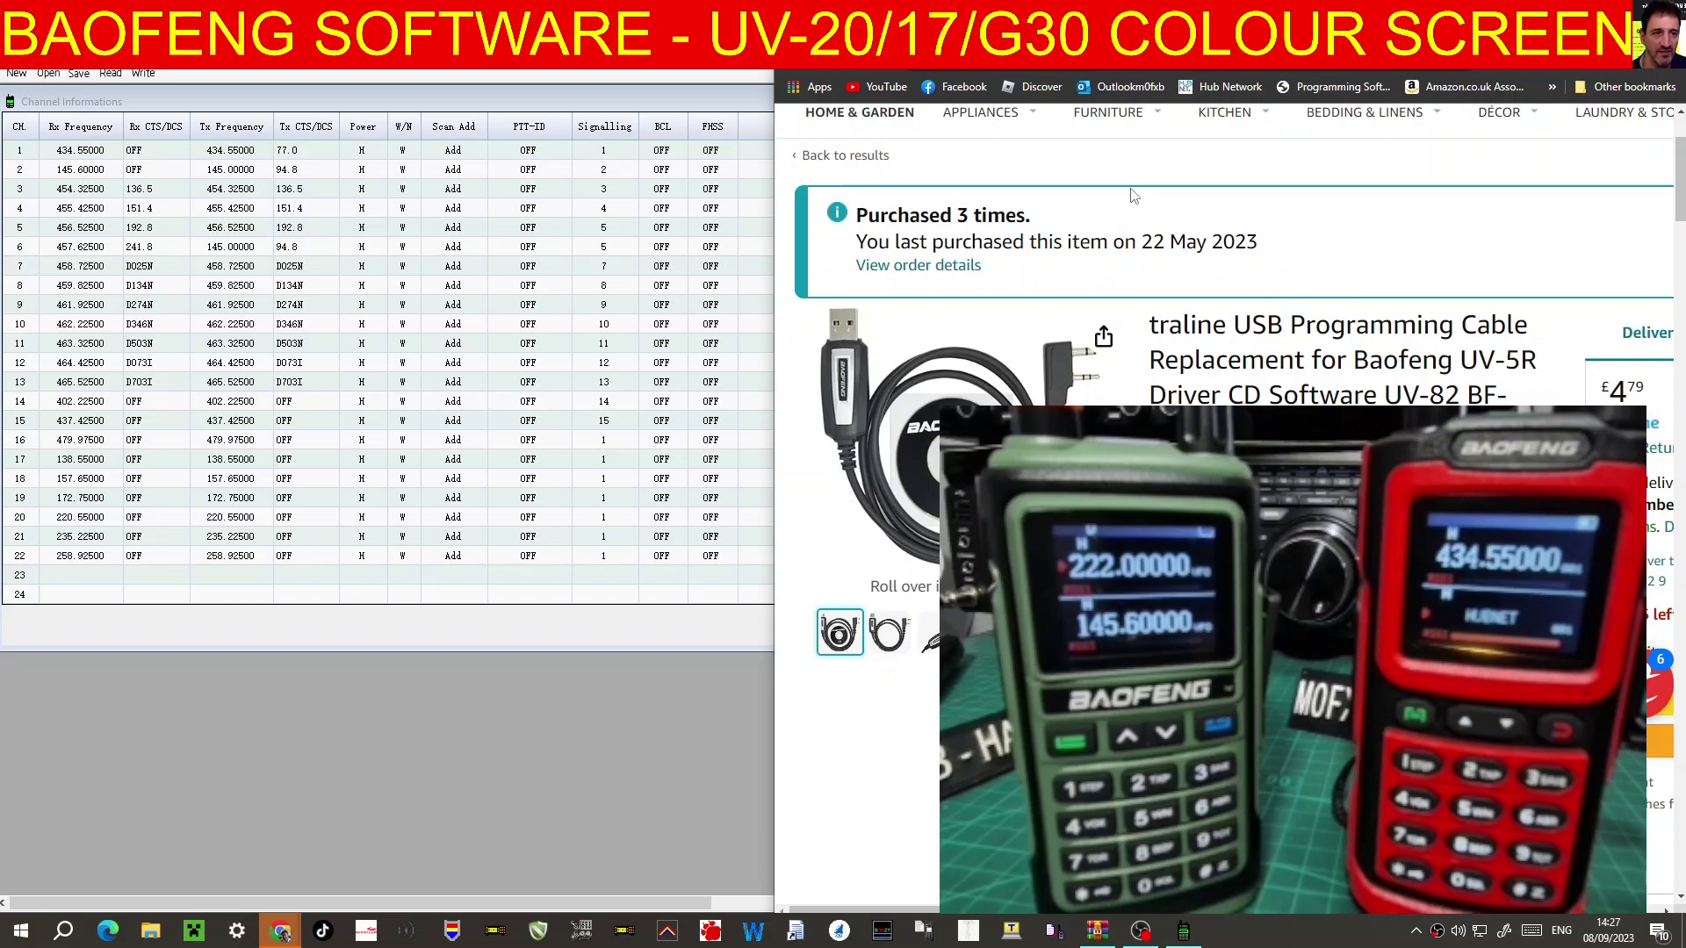
click(1178, 53)
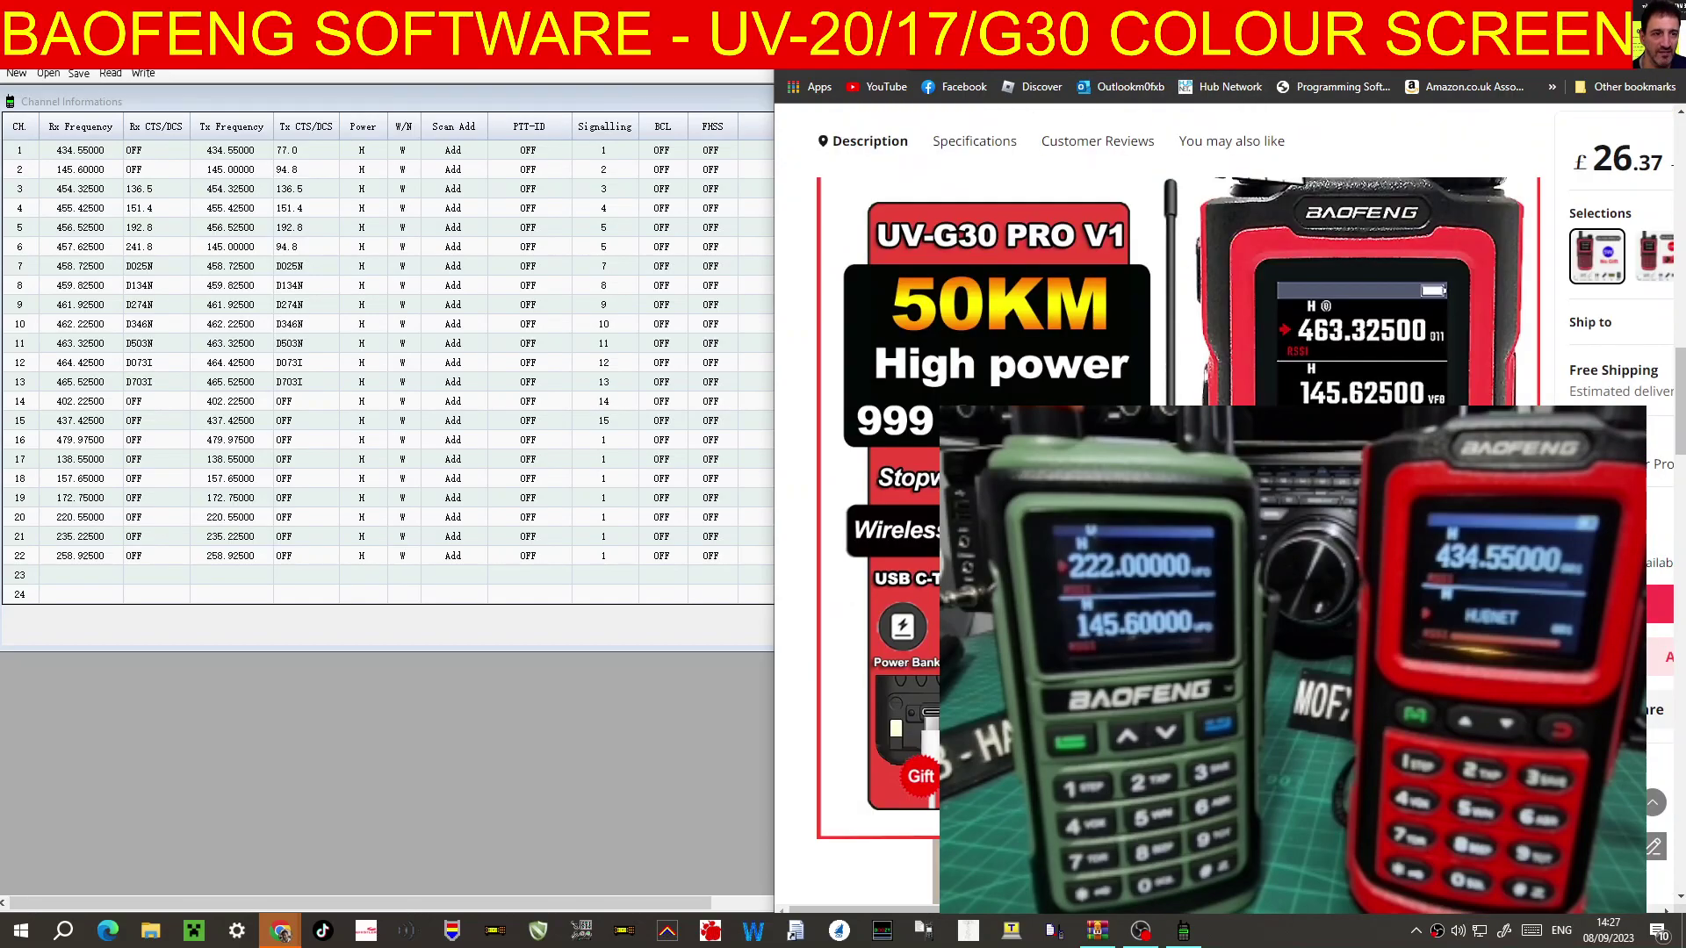
click(1194, 941)
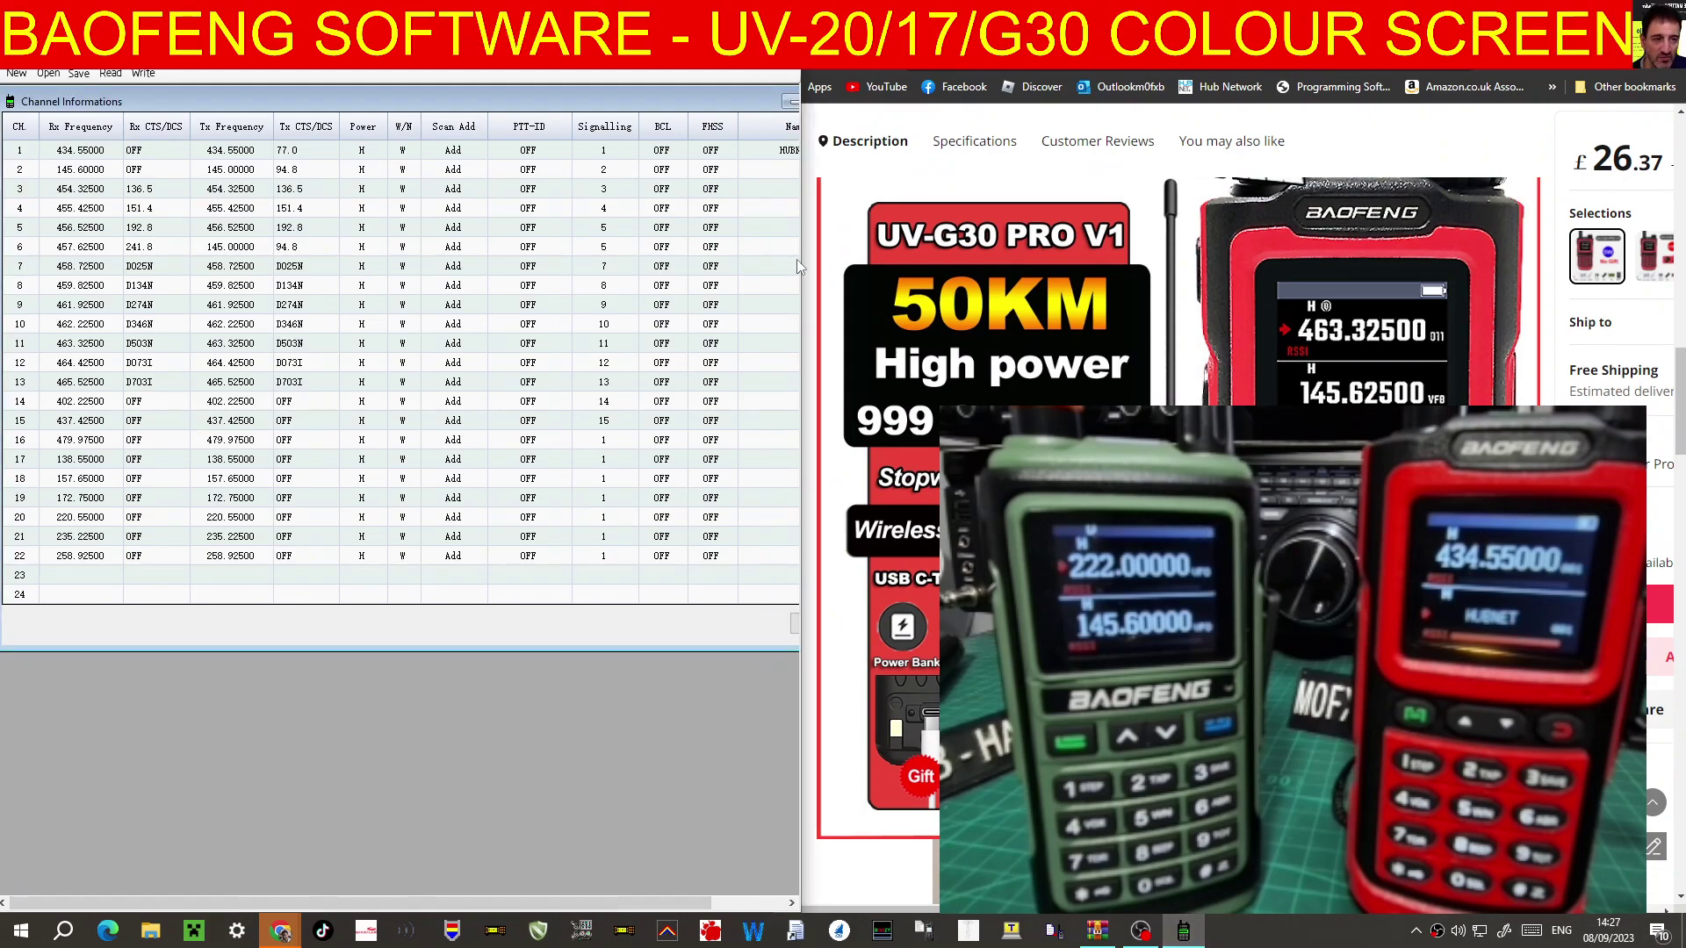
key(alt+Tab)
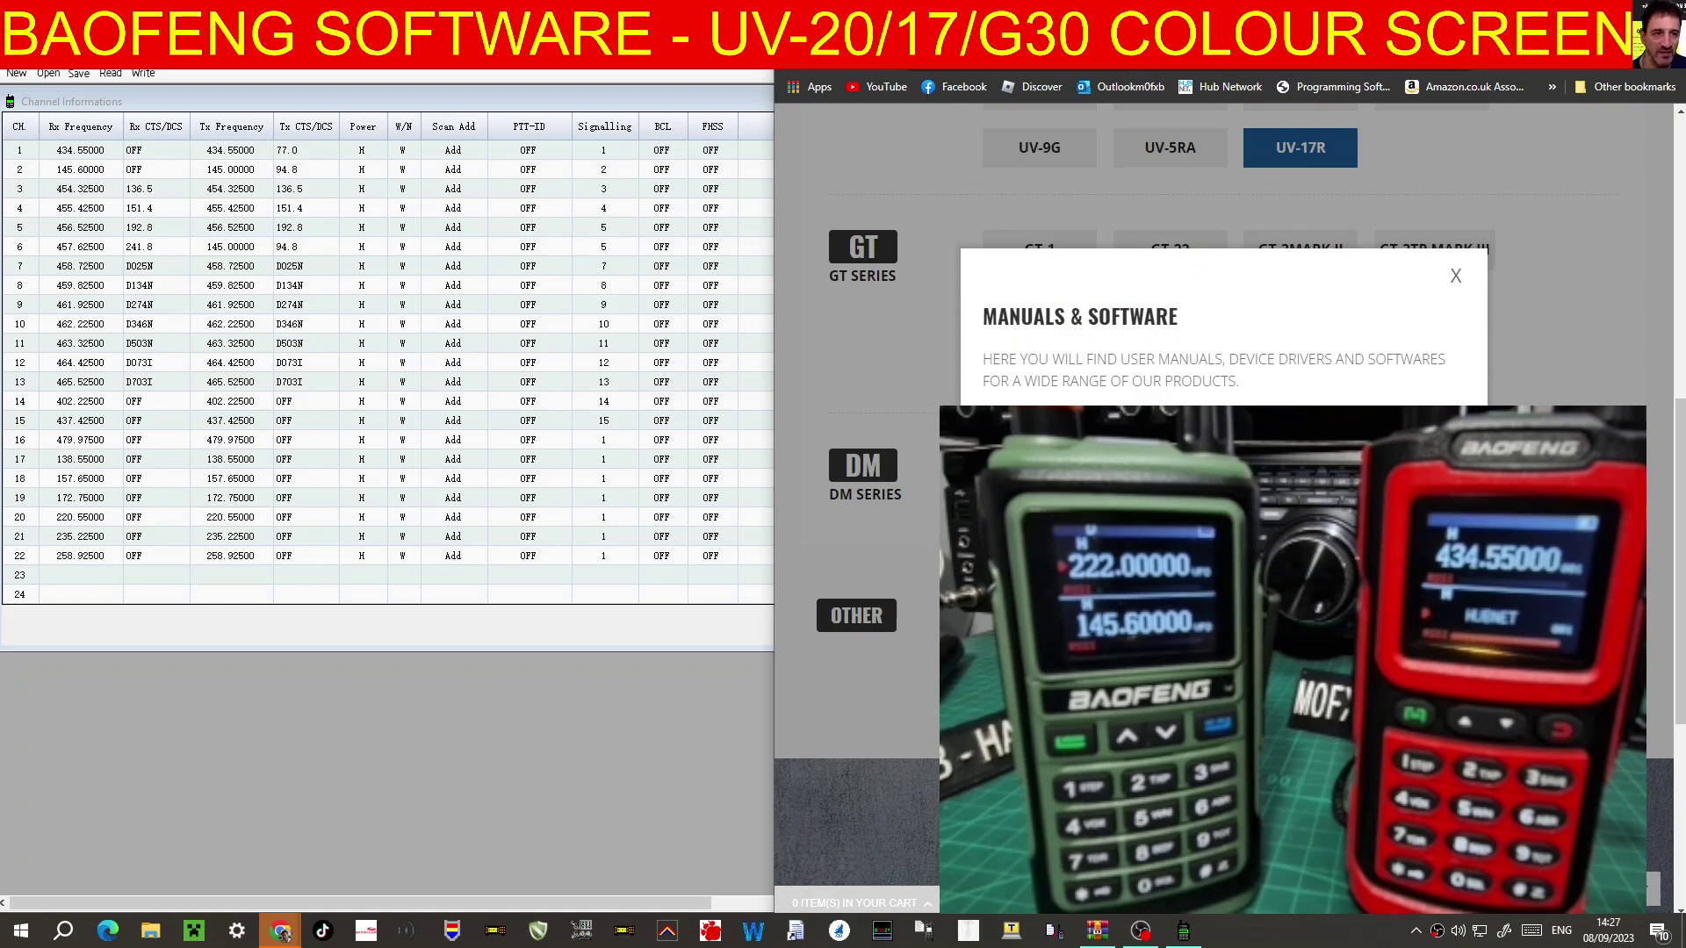
- Open the downloaded BAOFENG_UV-17R_CPS_20230801 (2).zip archive and start the T6UV Series EN CPS installer inside it
click(1300, 147)
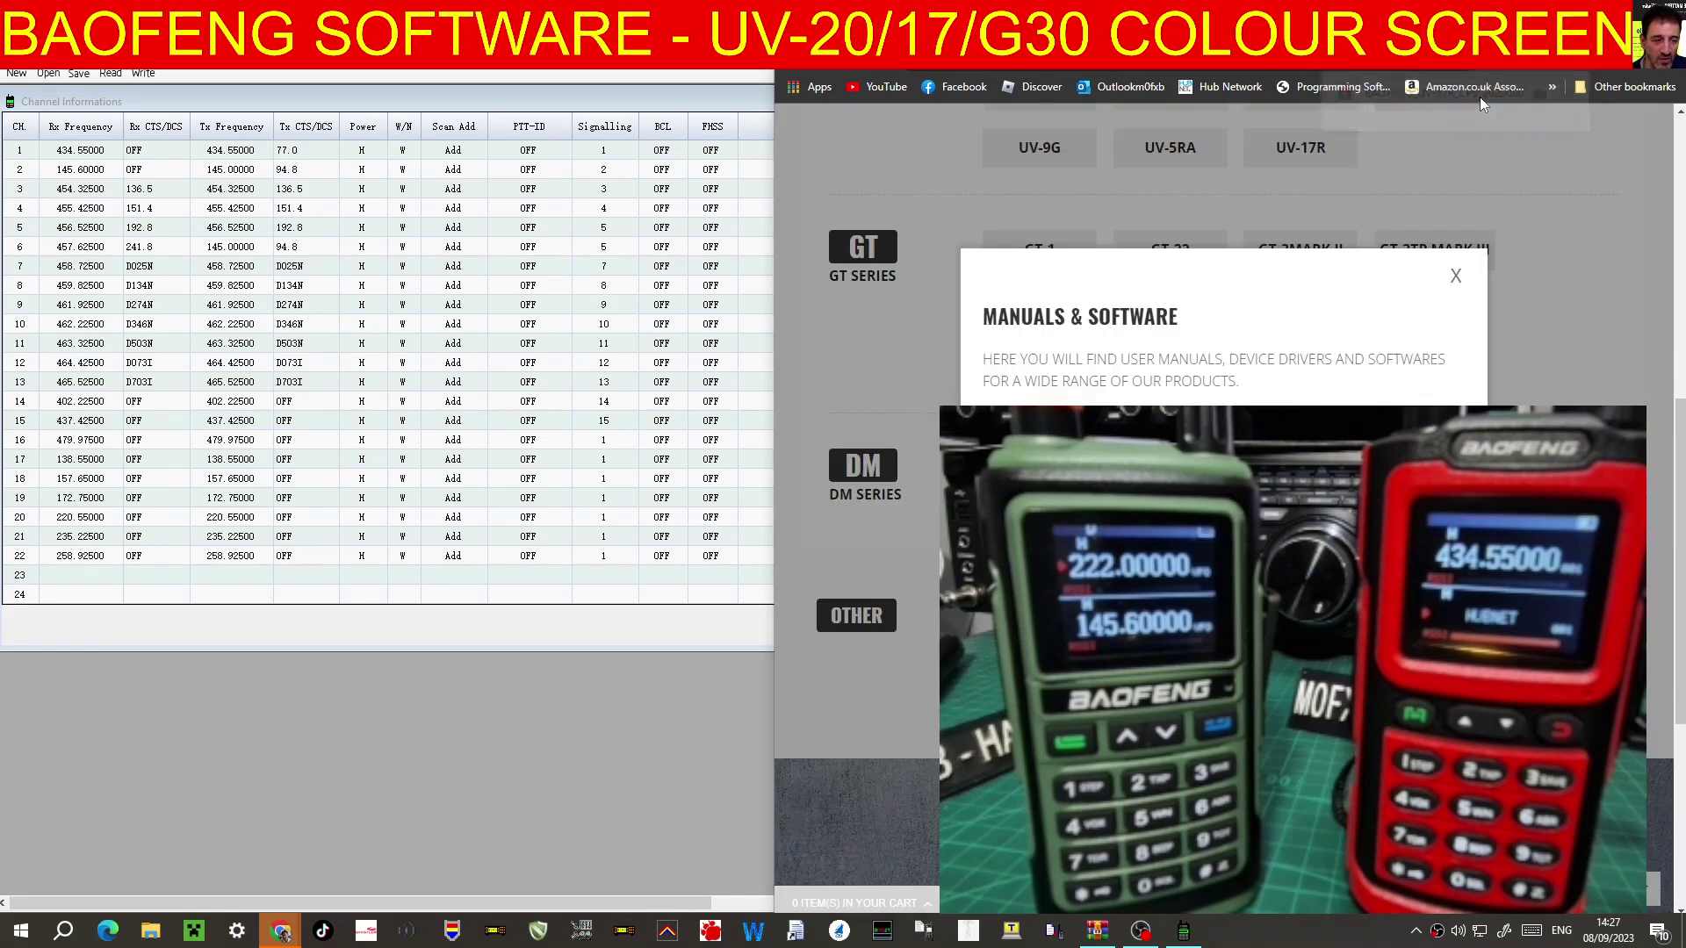
click(1479, 102)
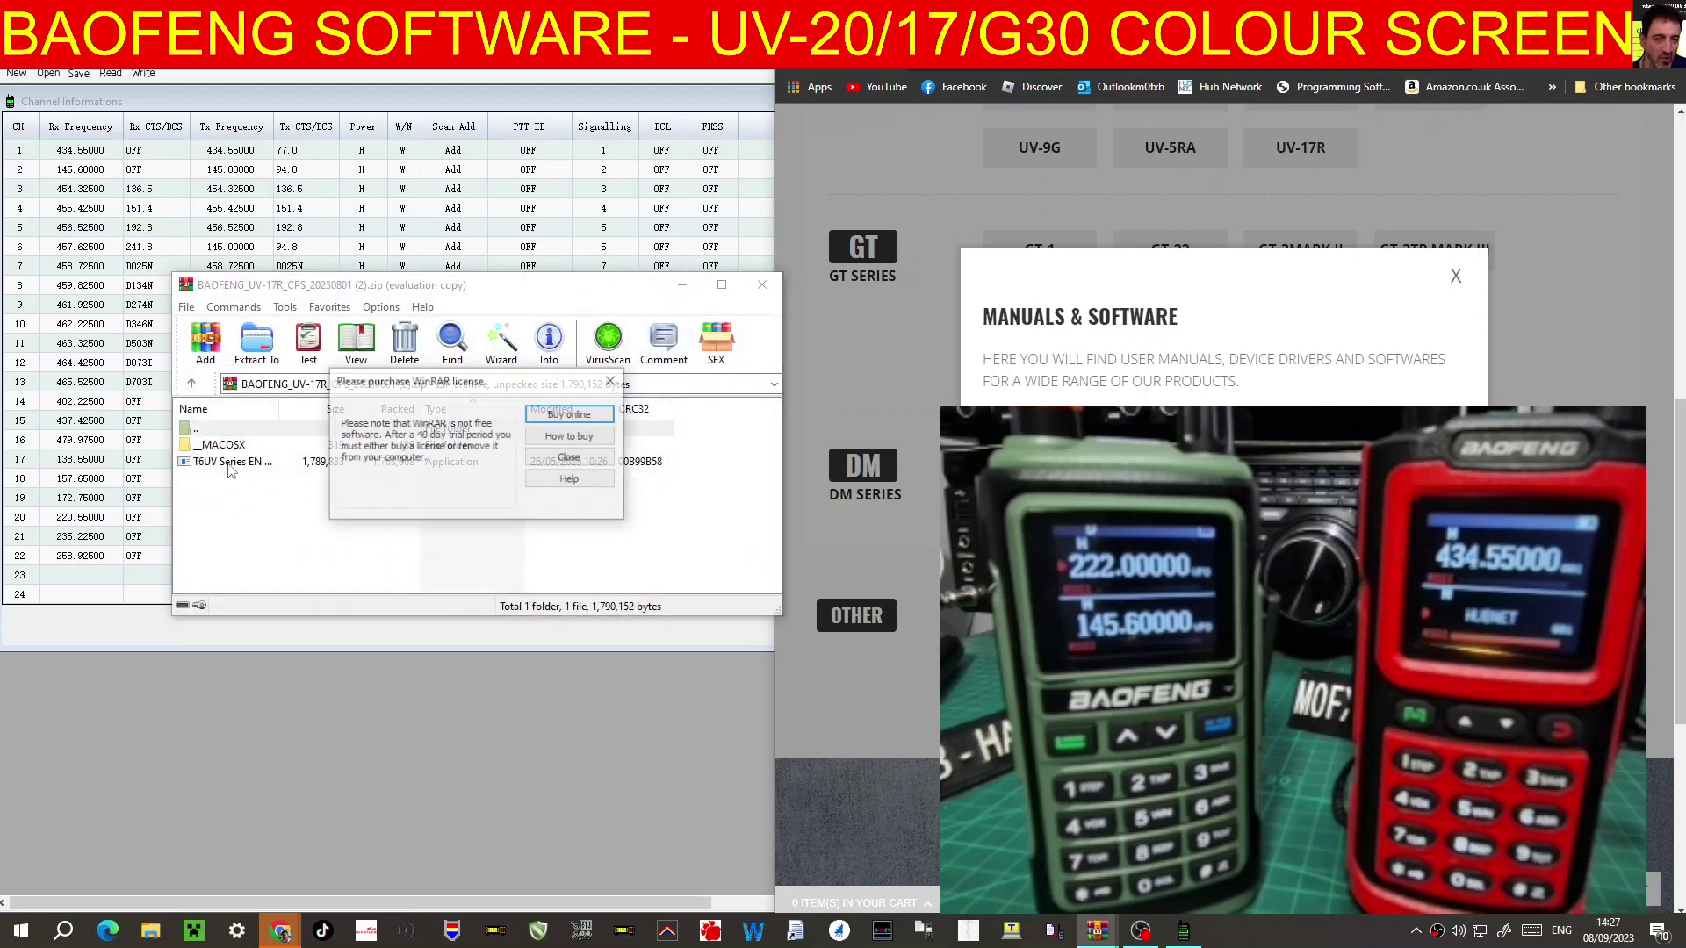
click(609, 381)
drag(575, 286, 488, 231)
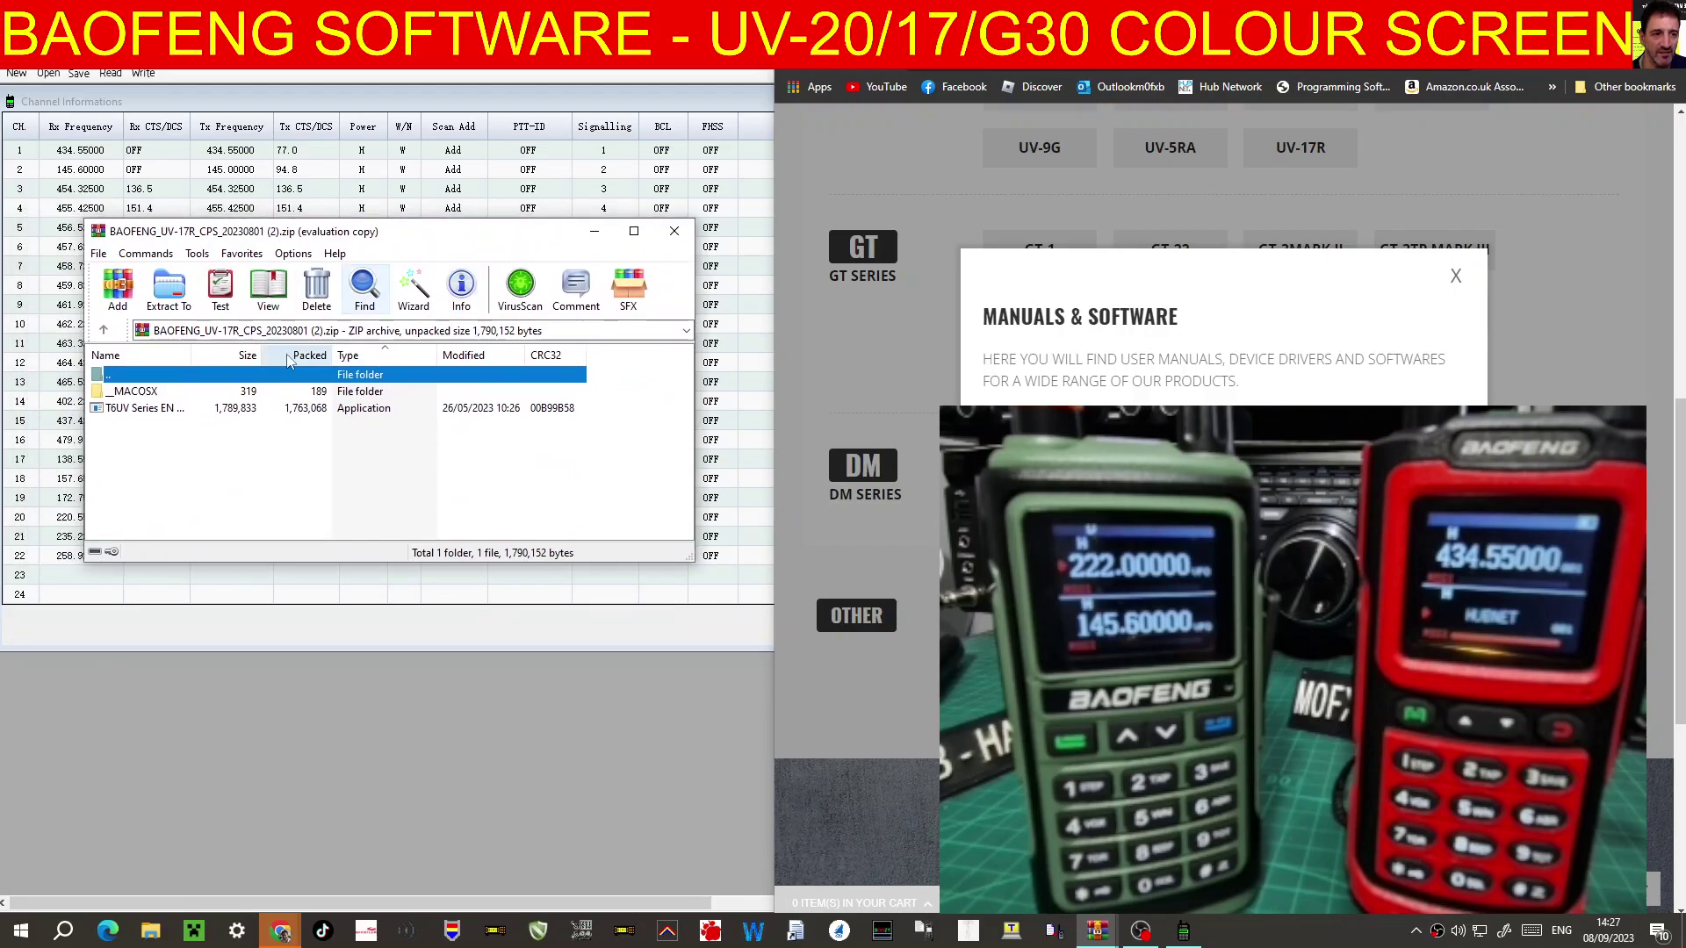
double_click(154, 410)
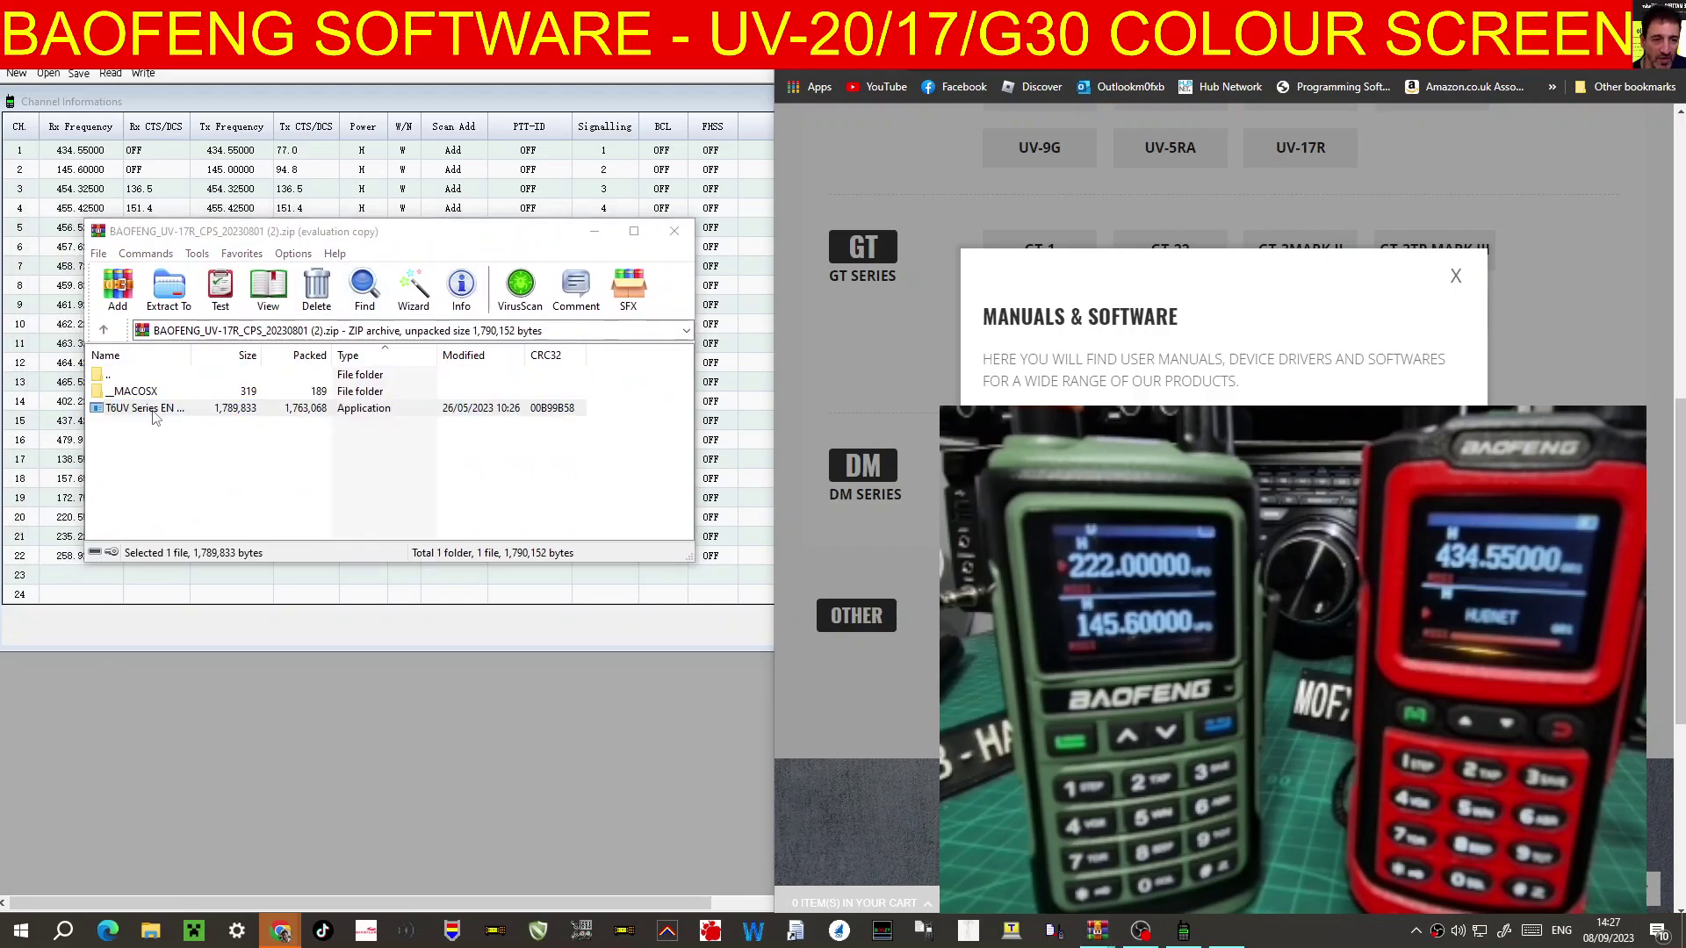
click(753, 576)
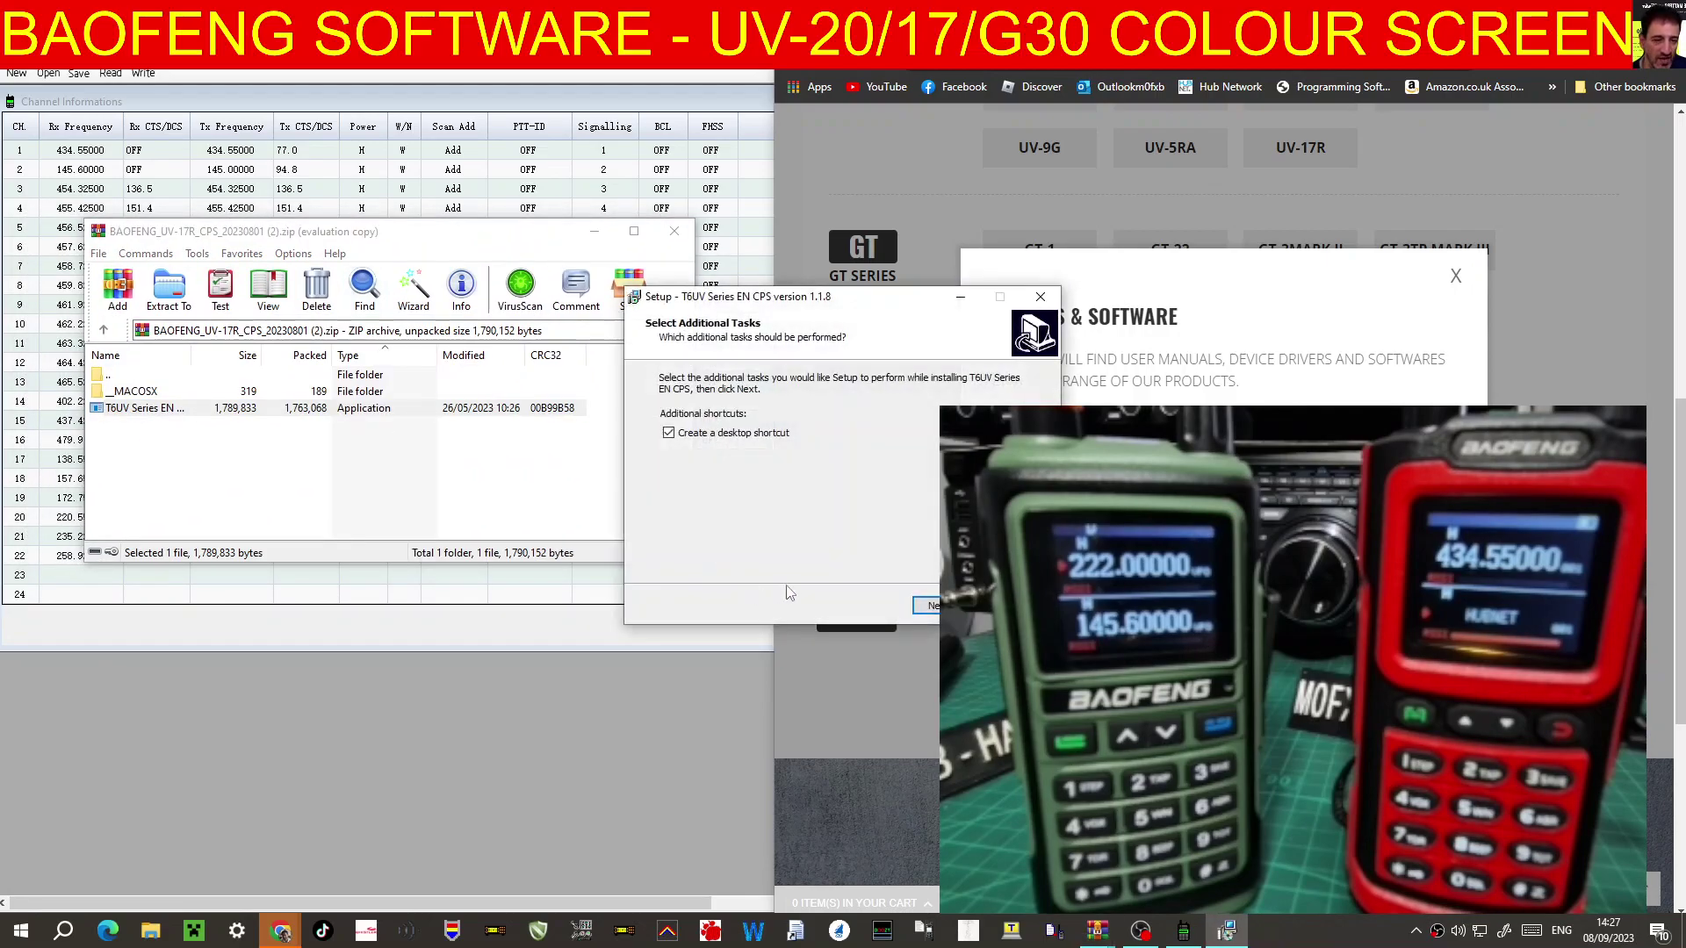
- Exit the T6UV Series EN CPS setup without installing and close the archive
click(1050, 298)
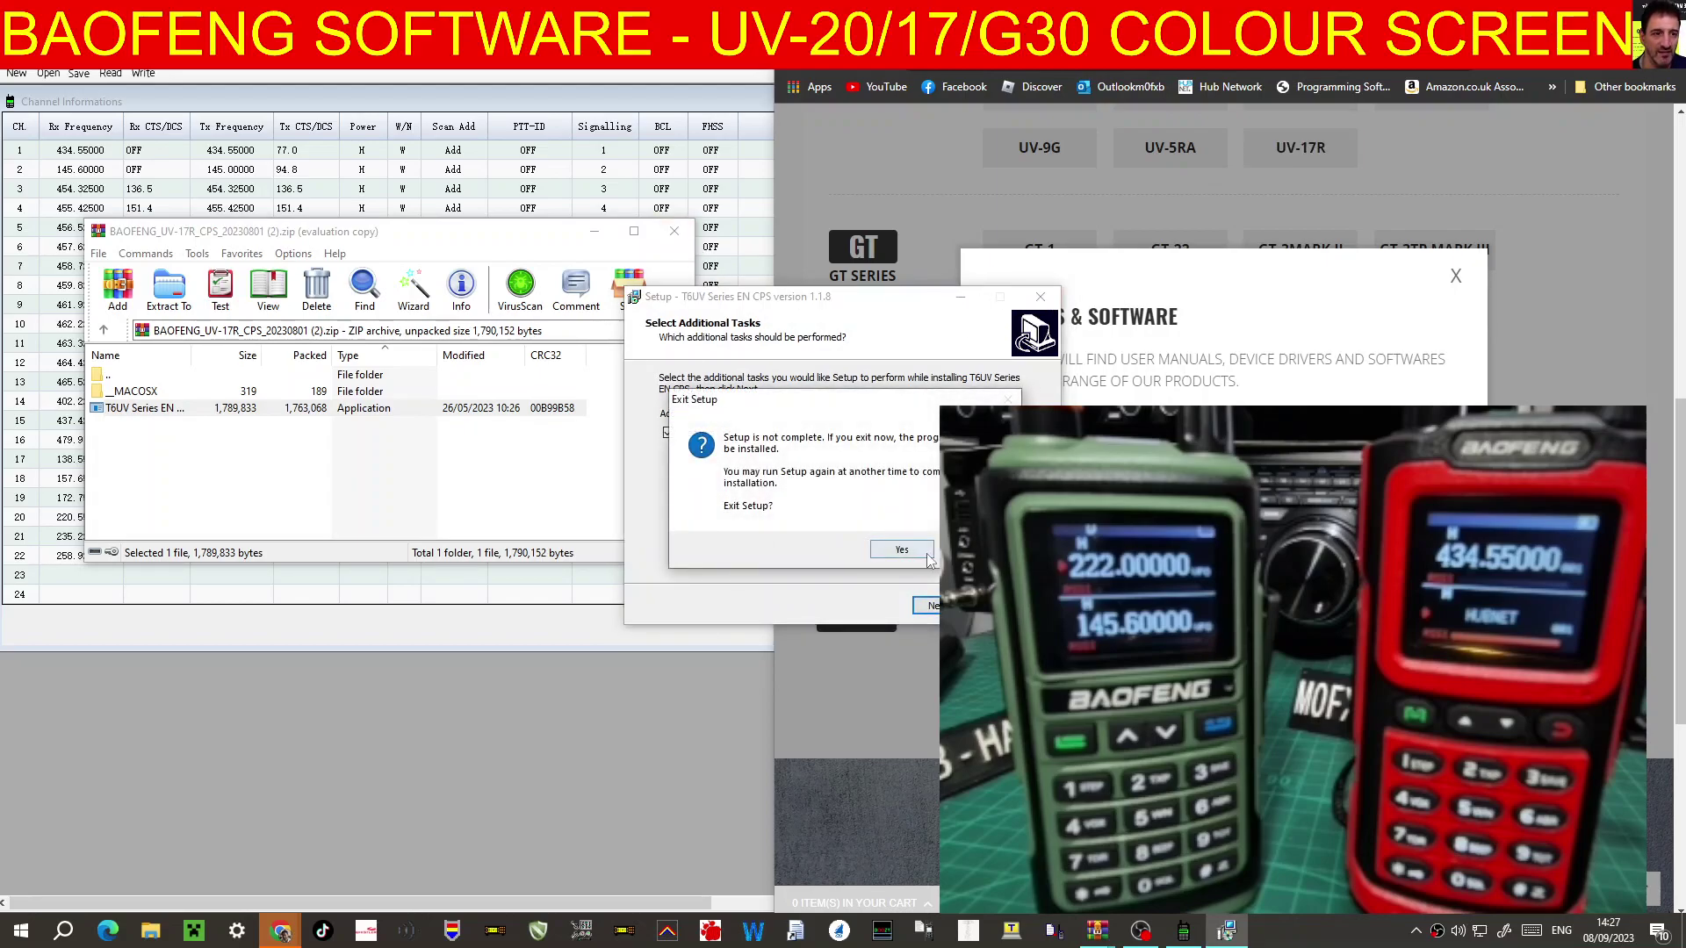
click(971, 549)
click(1001, 606)
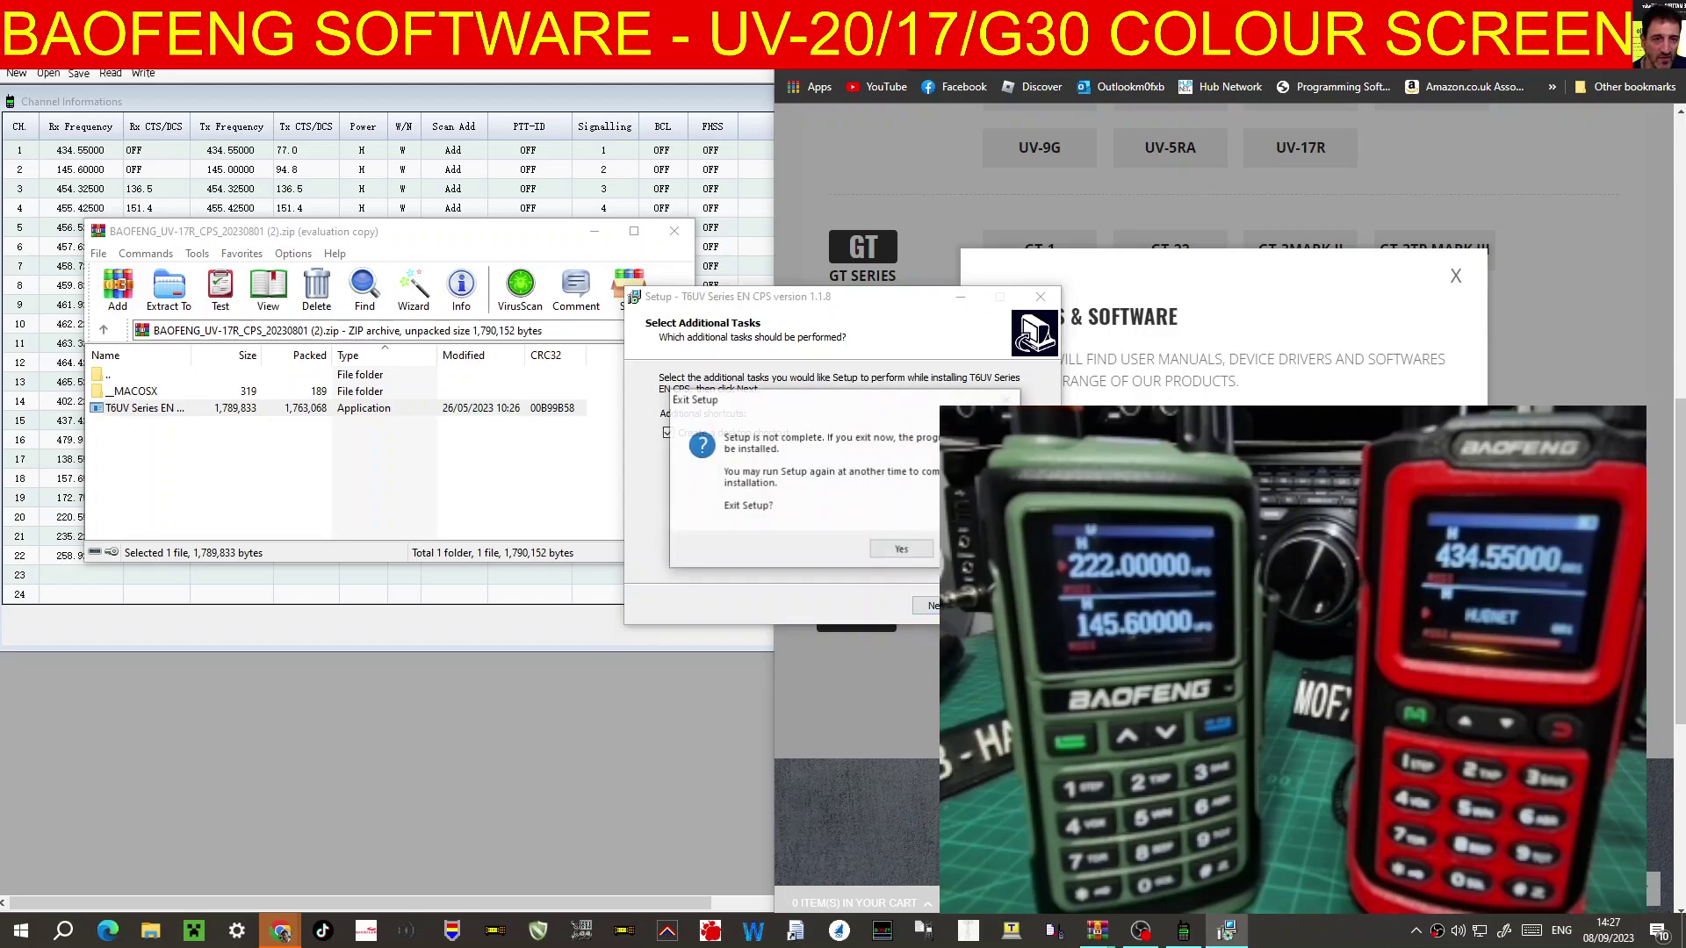
click(902, 549)
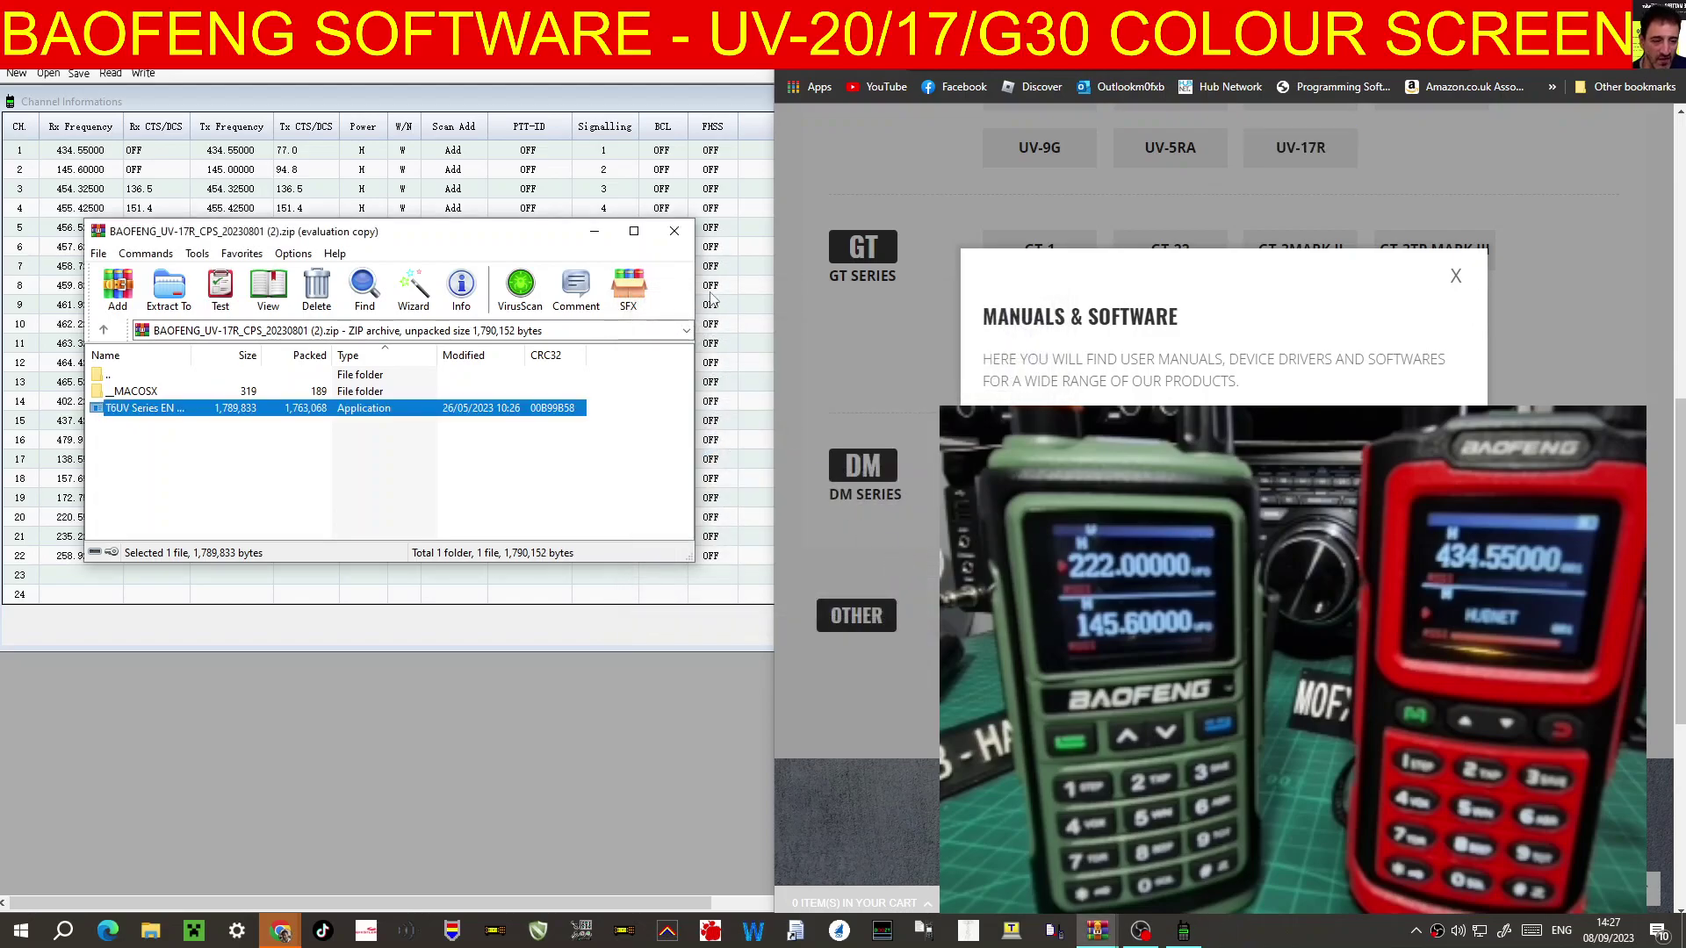
click(674, 231)
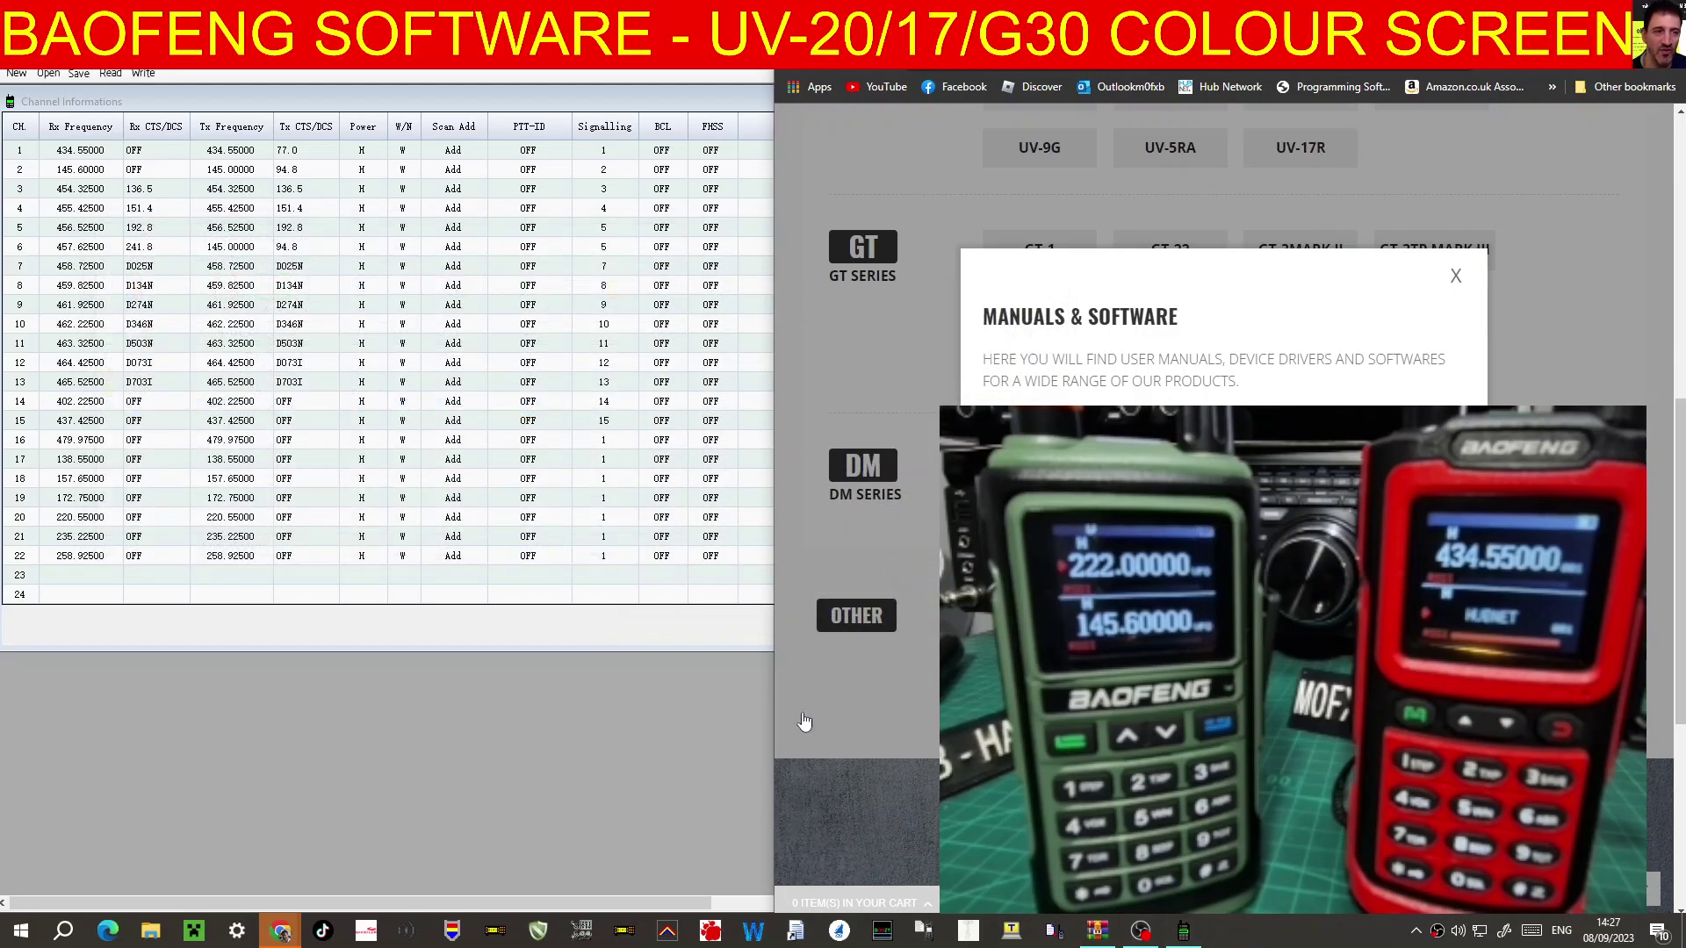
- Look up the Run as administrator option of the recently added T6UV Series EN CPS without launching it
click(1184, 933)
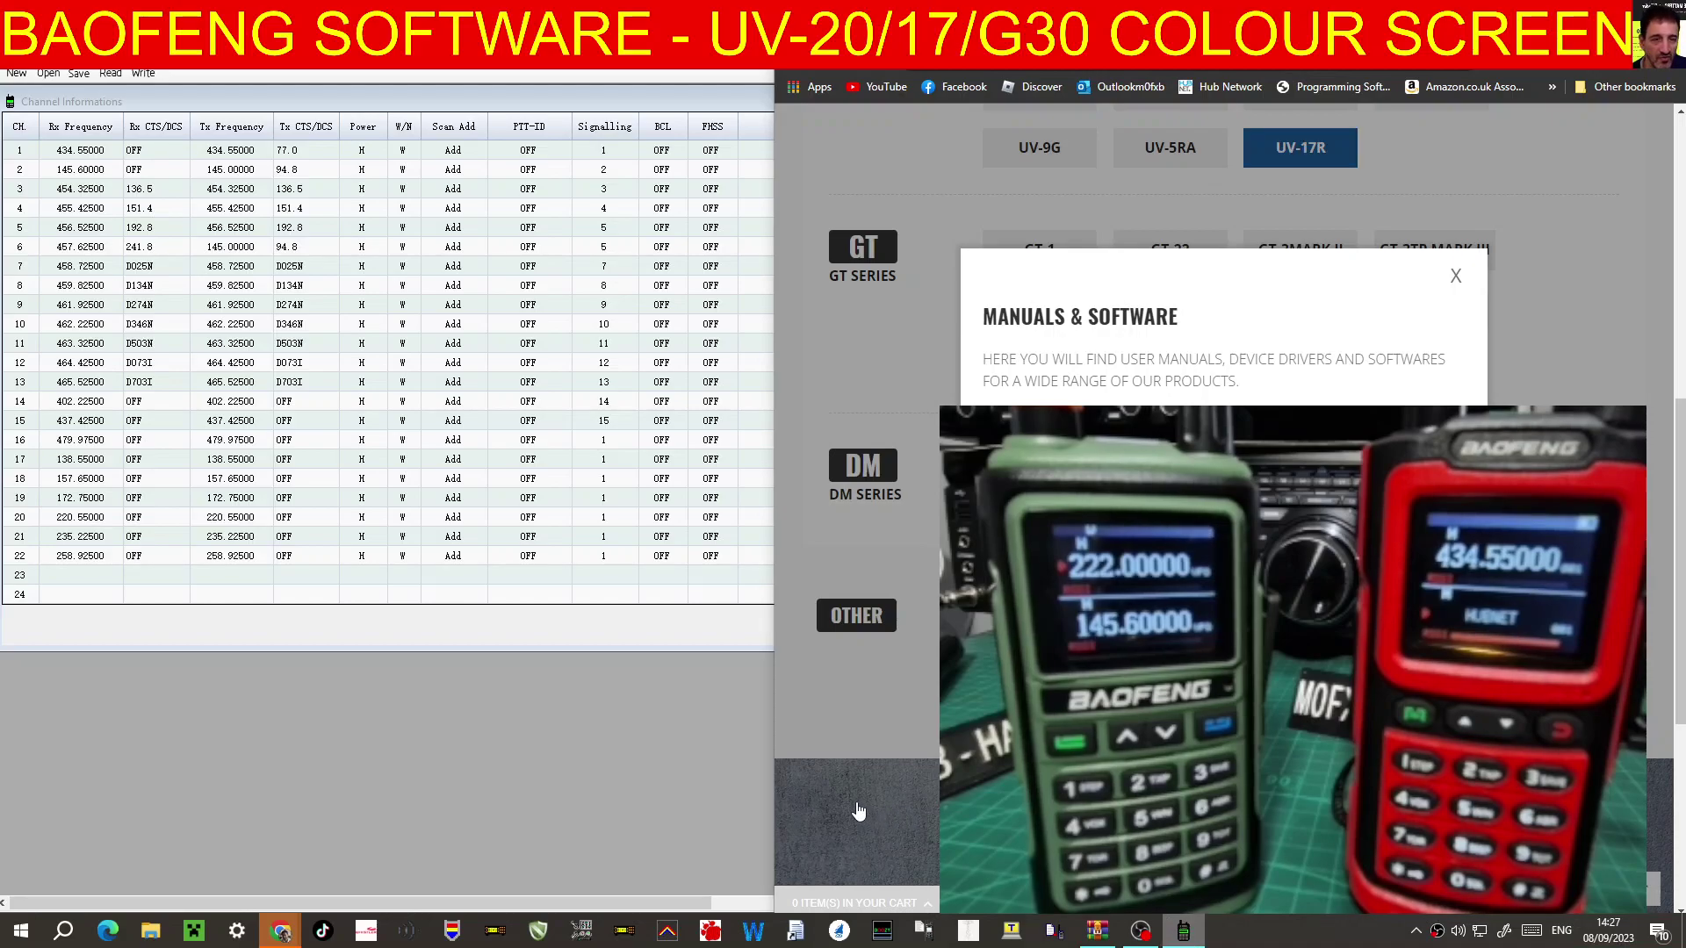
click(18, 932)
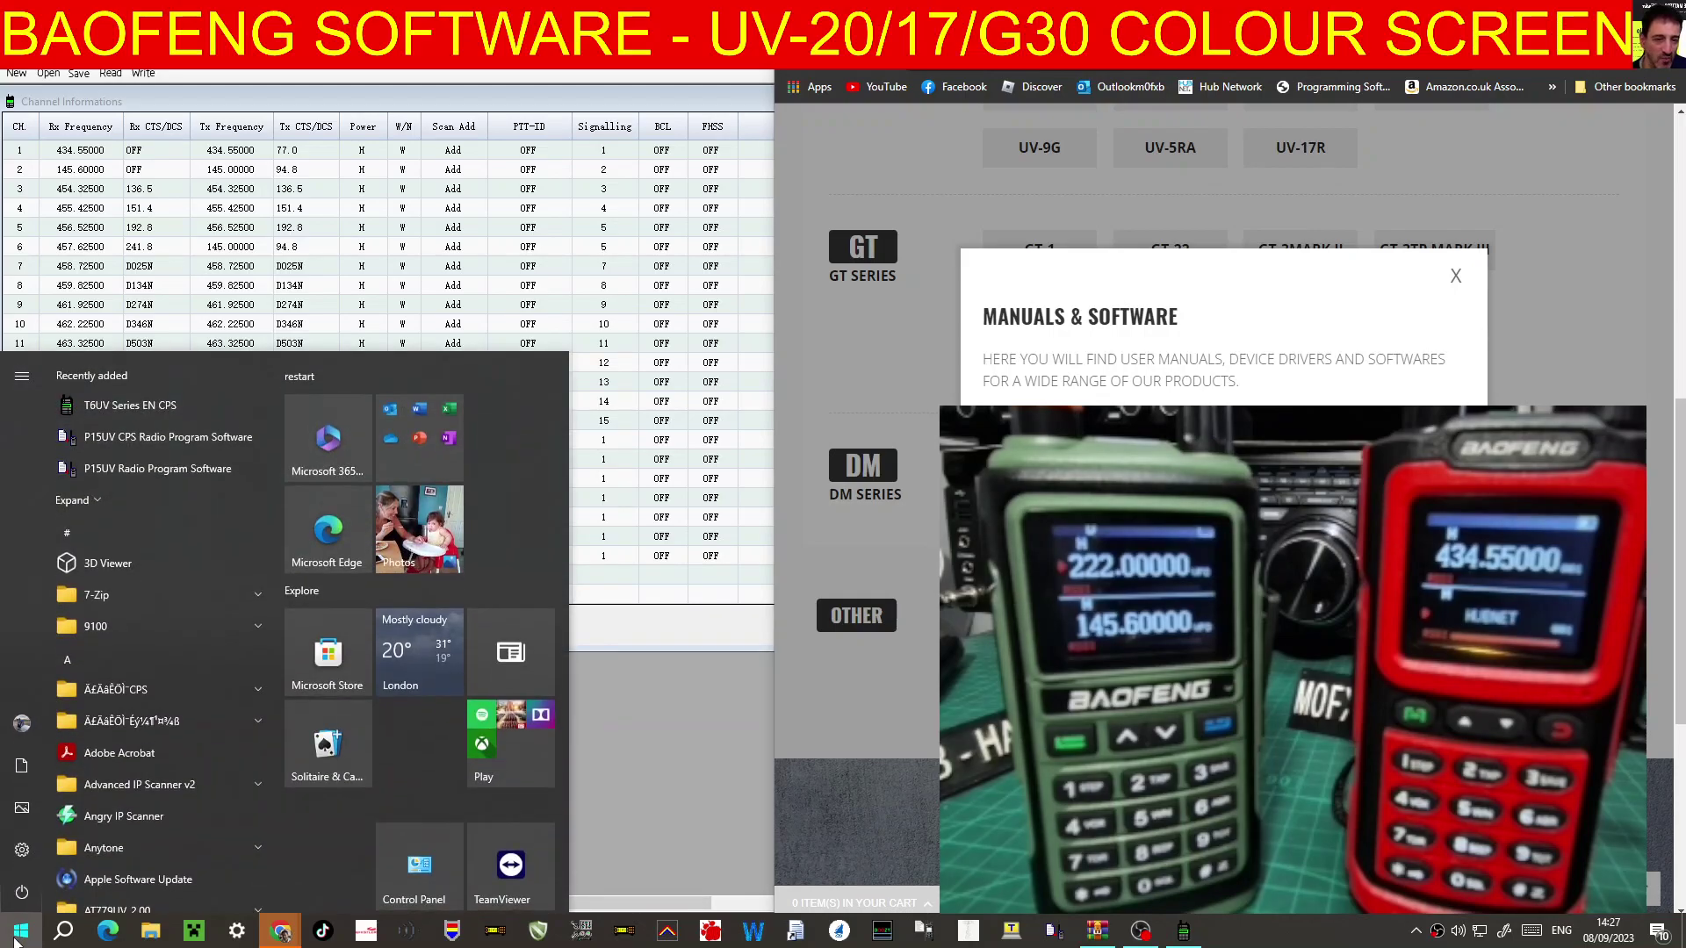
right_click(124, 405)
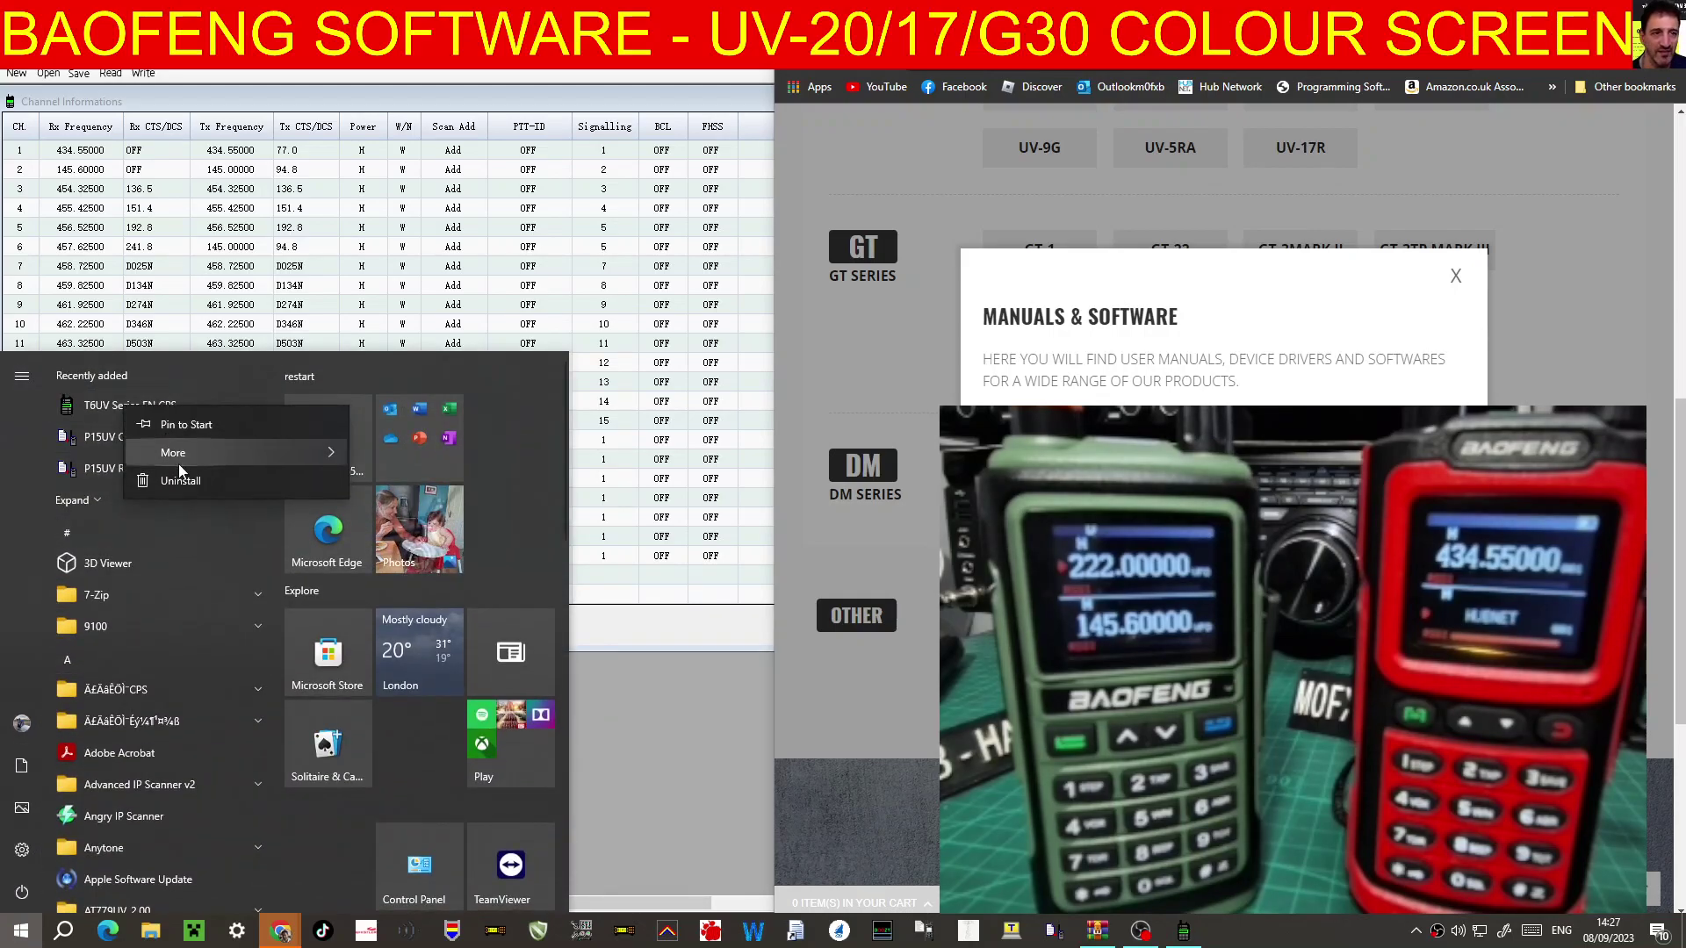
click(177, 463)
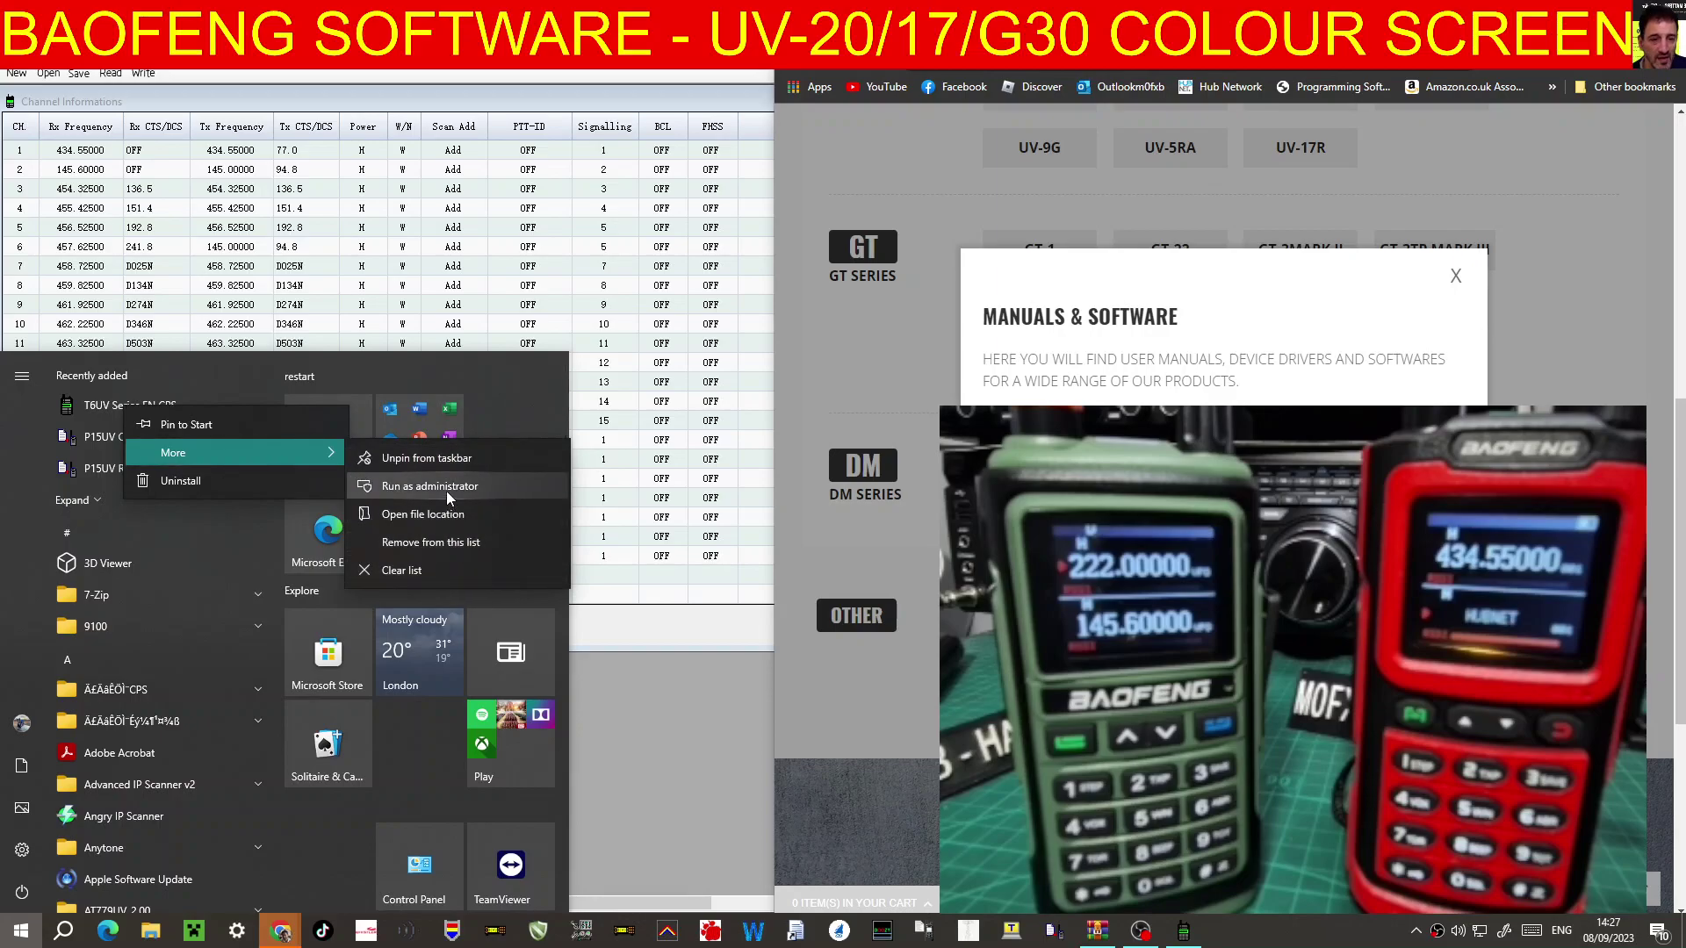
click(641, 736)
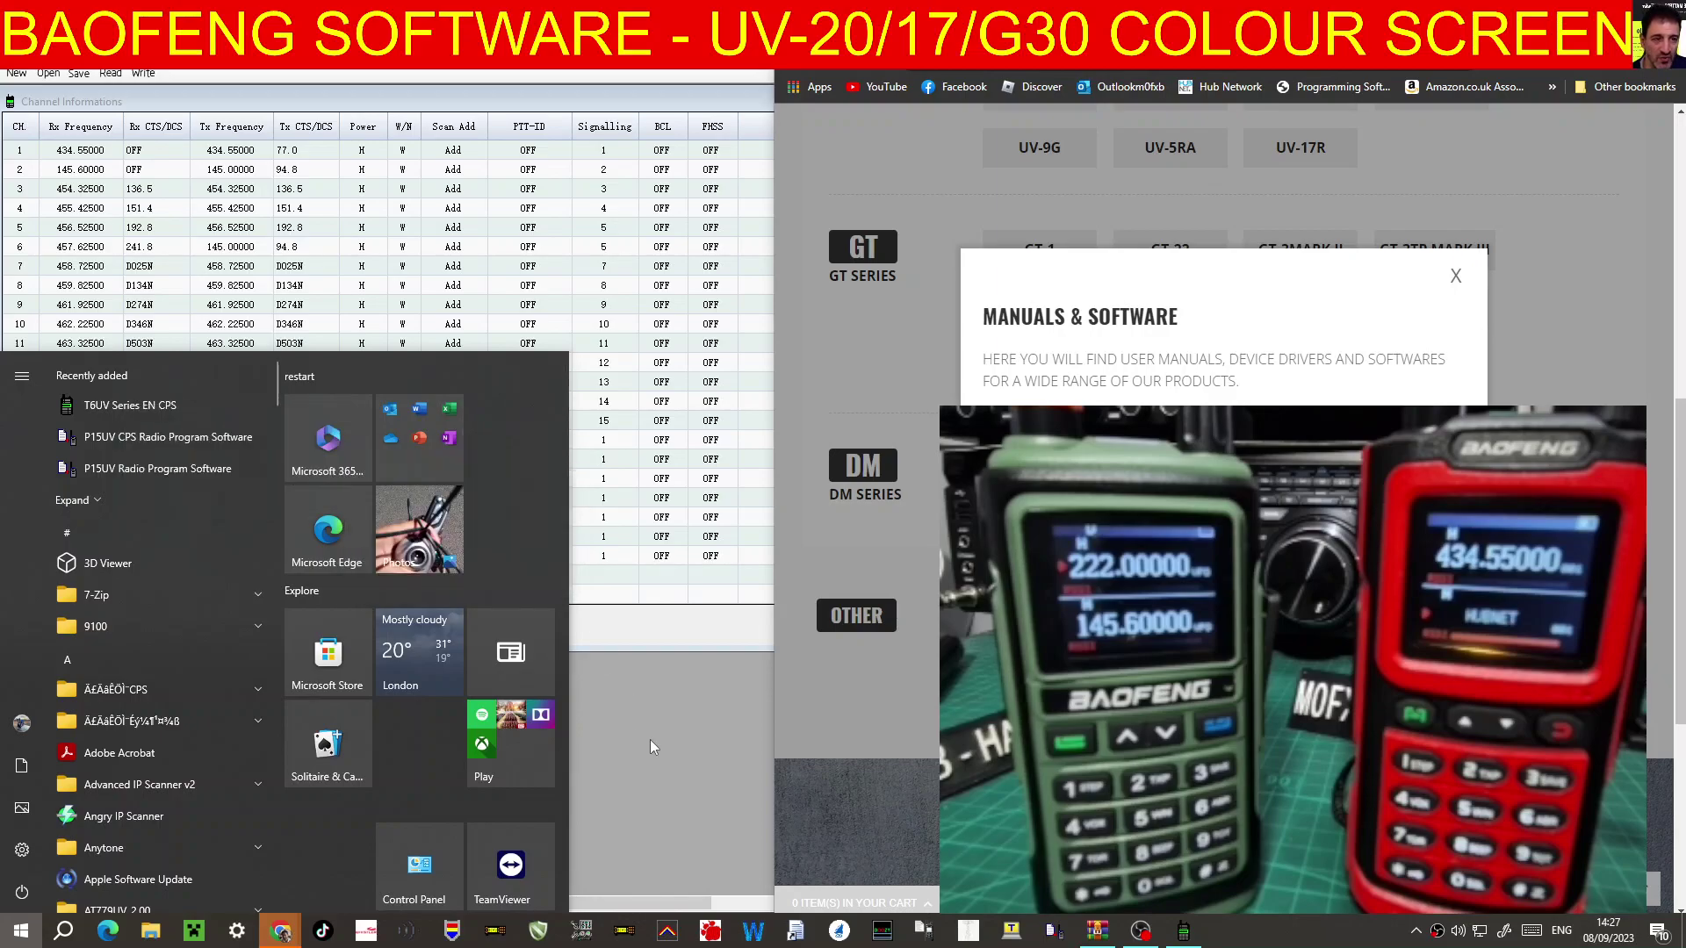
click(692, 841)
- Check in Device Manager which COM port the USB-SERIAL CH340 programming cable uses, and close it
right_click(19, 931)
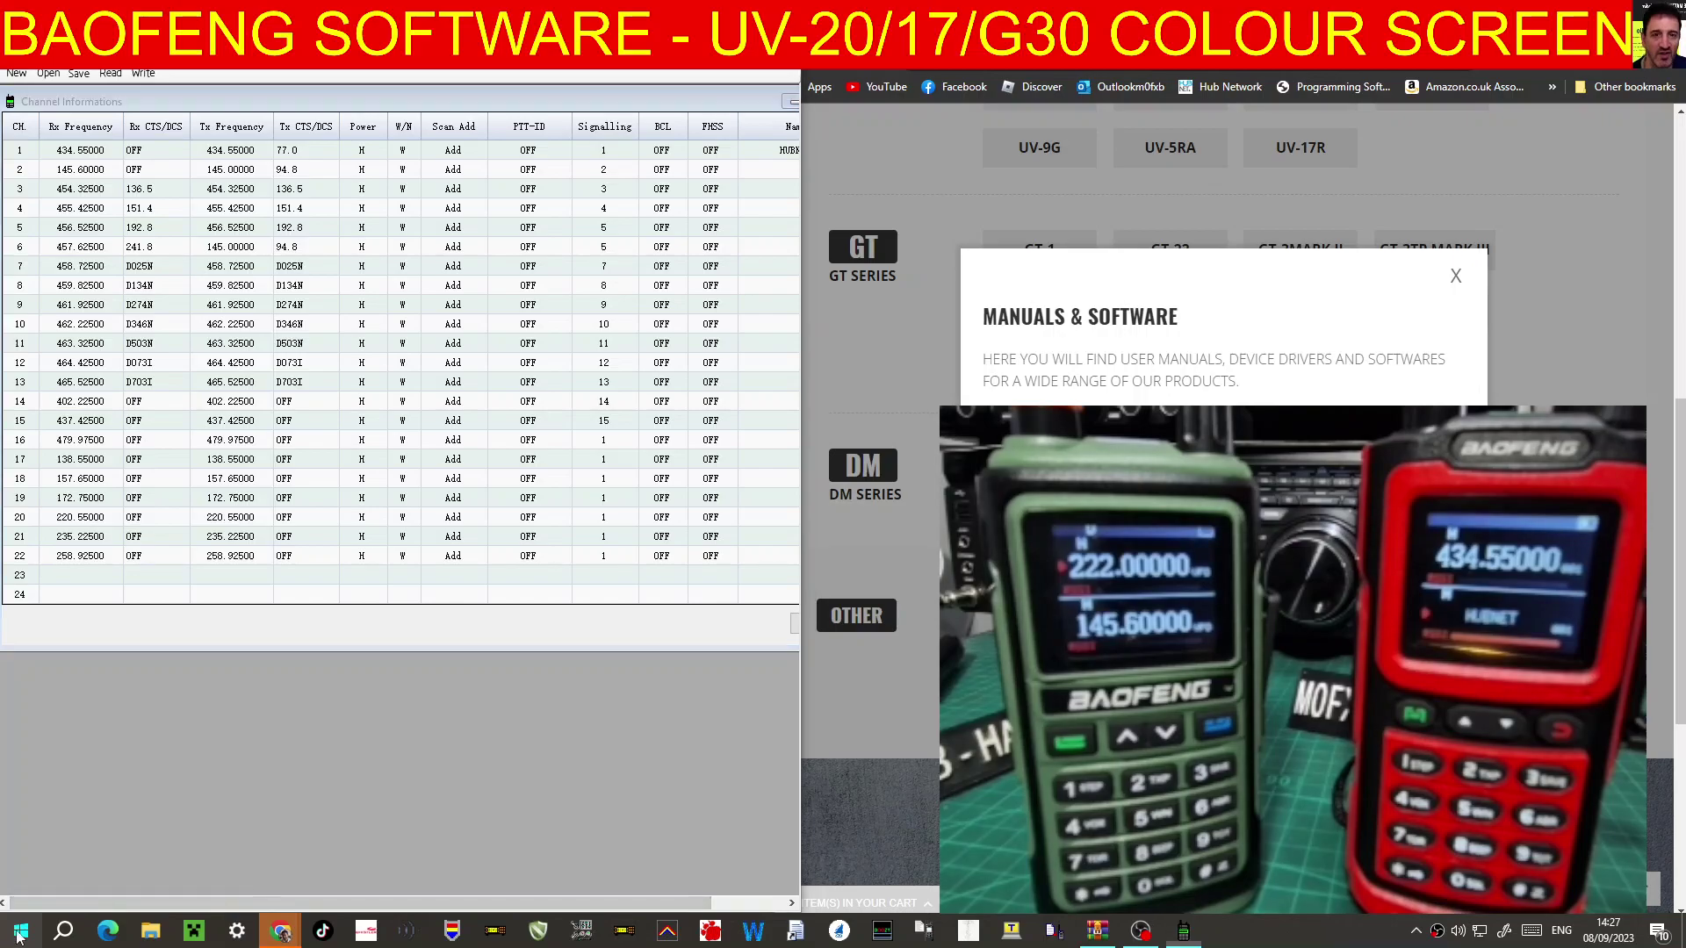
click(79, 559)
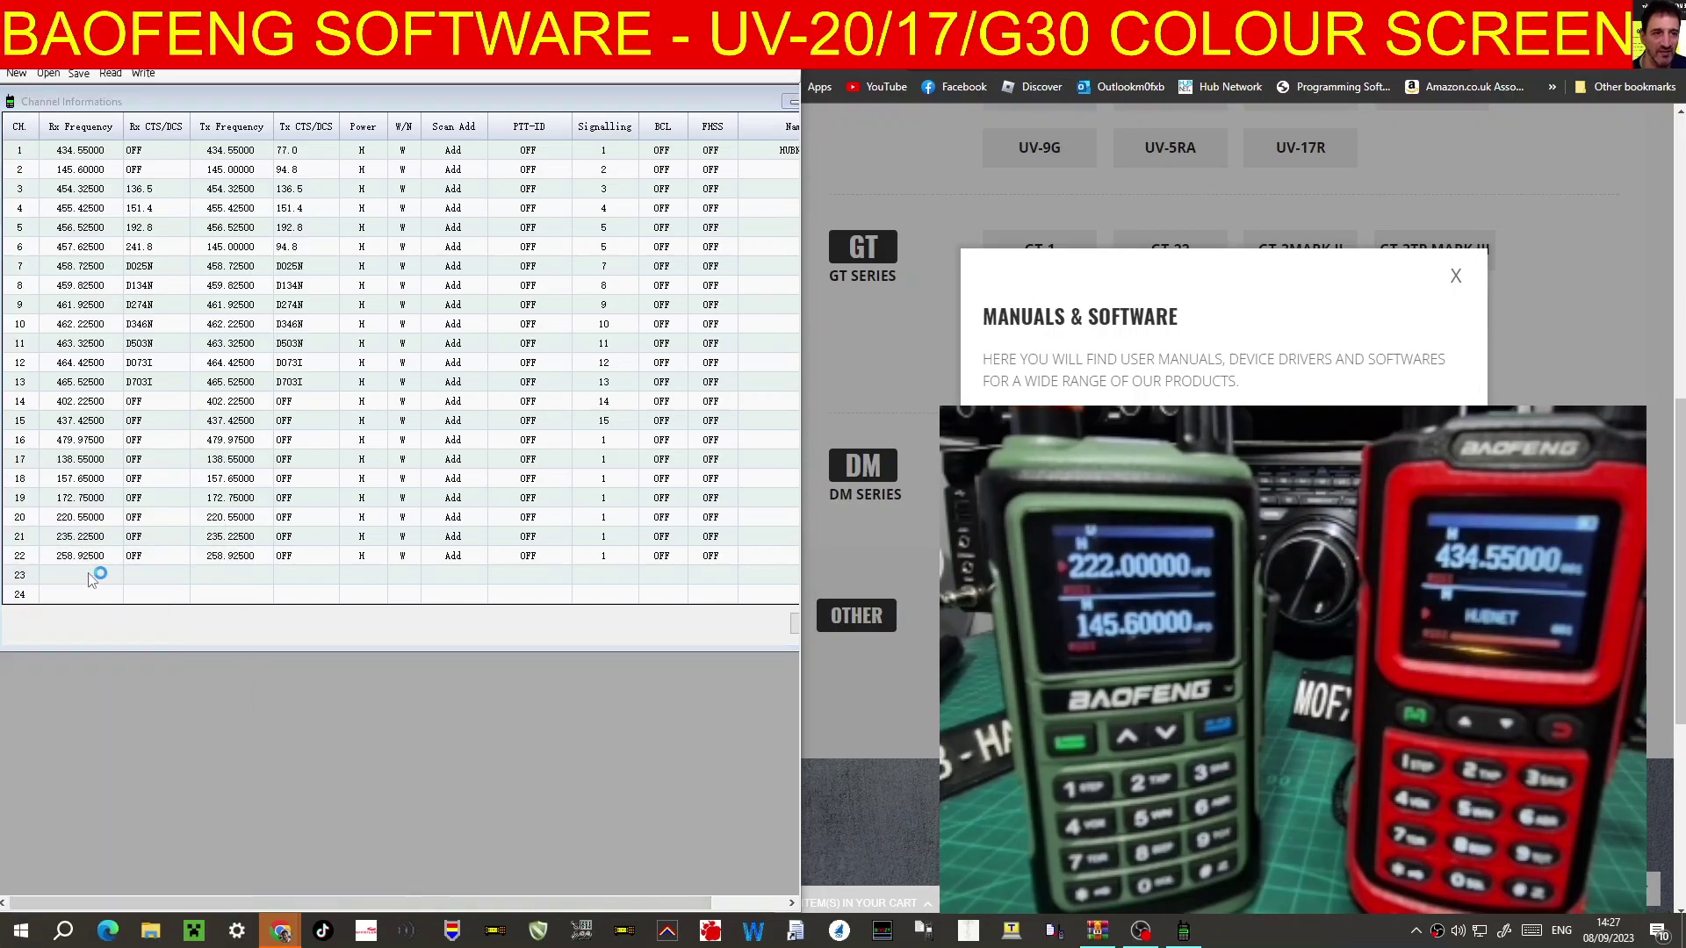
drag(508, 52, 515, 185)
double_click(192, 475)
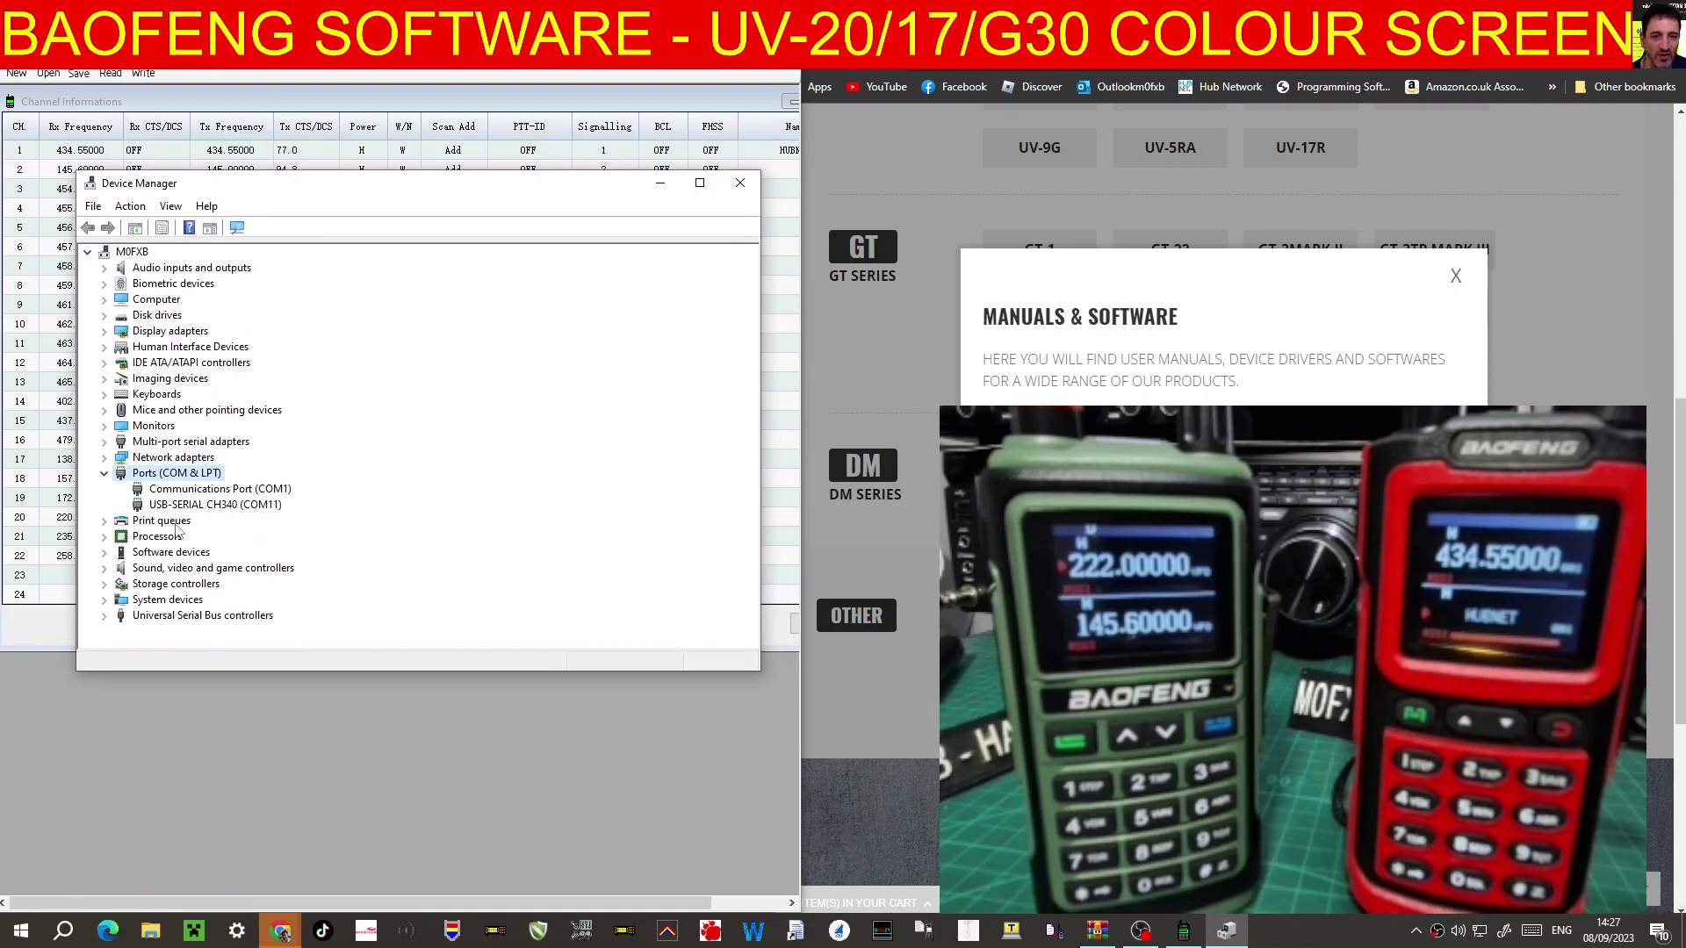
click(740, 183)
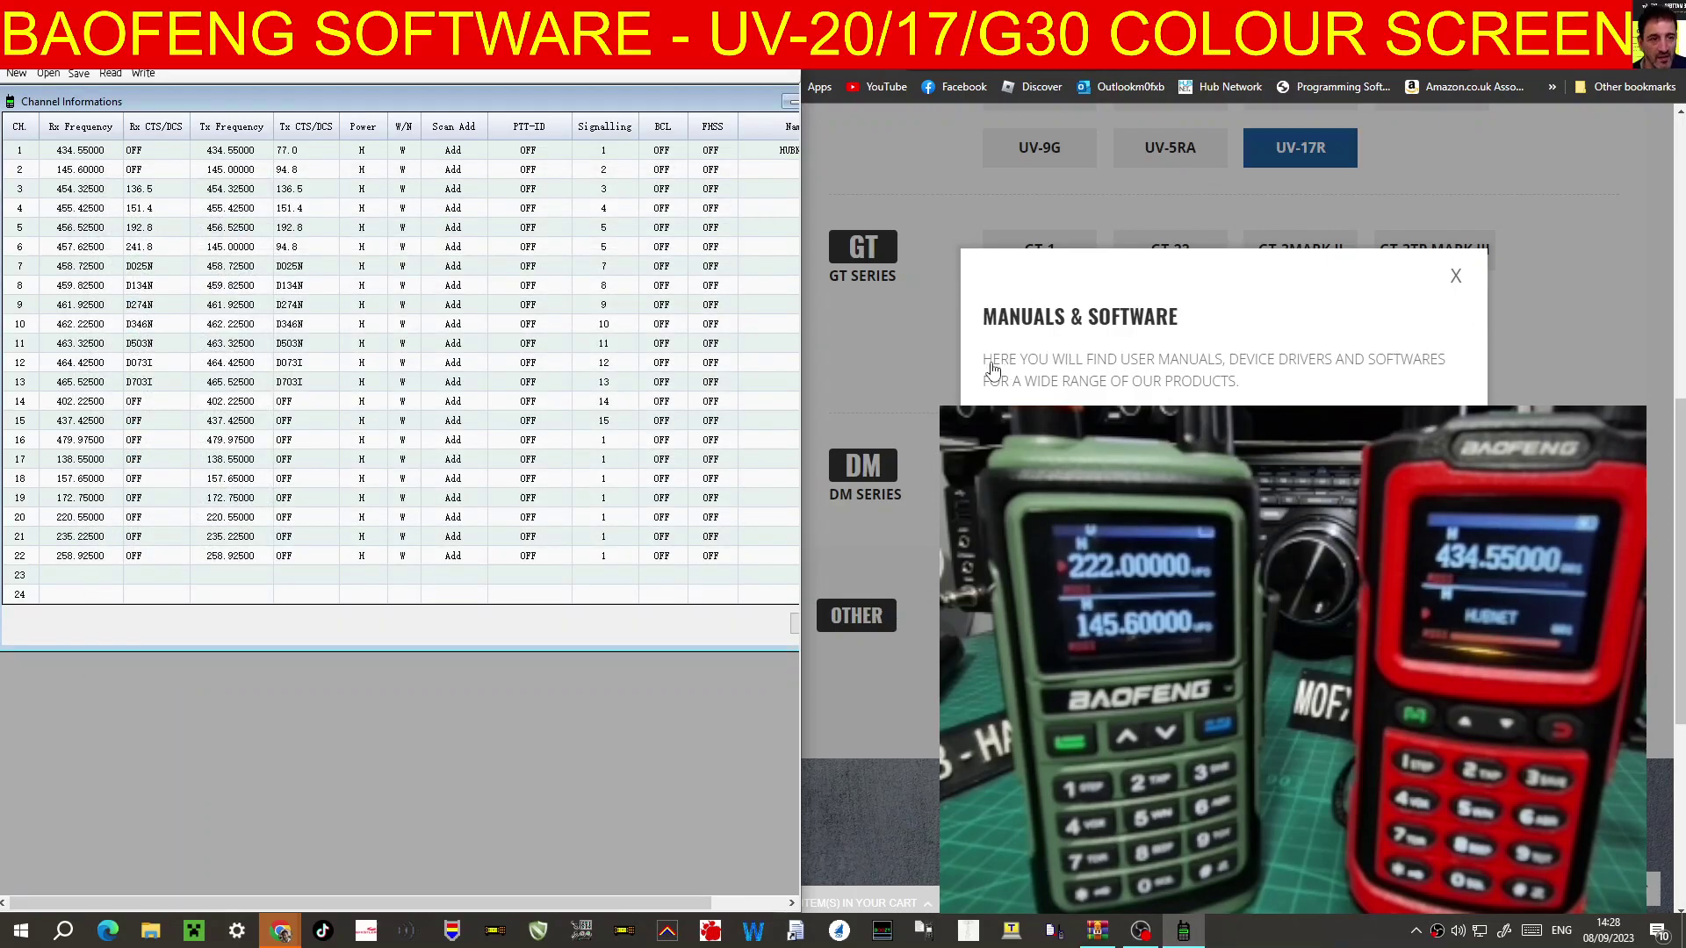
- Switch to the T6UV Series EN CPS window and set its communication port to COM11
double_click(756, 76)
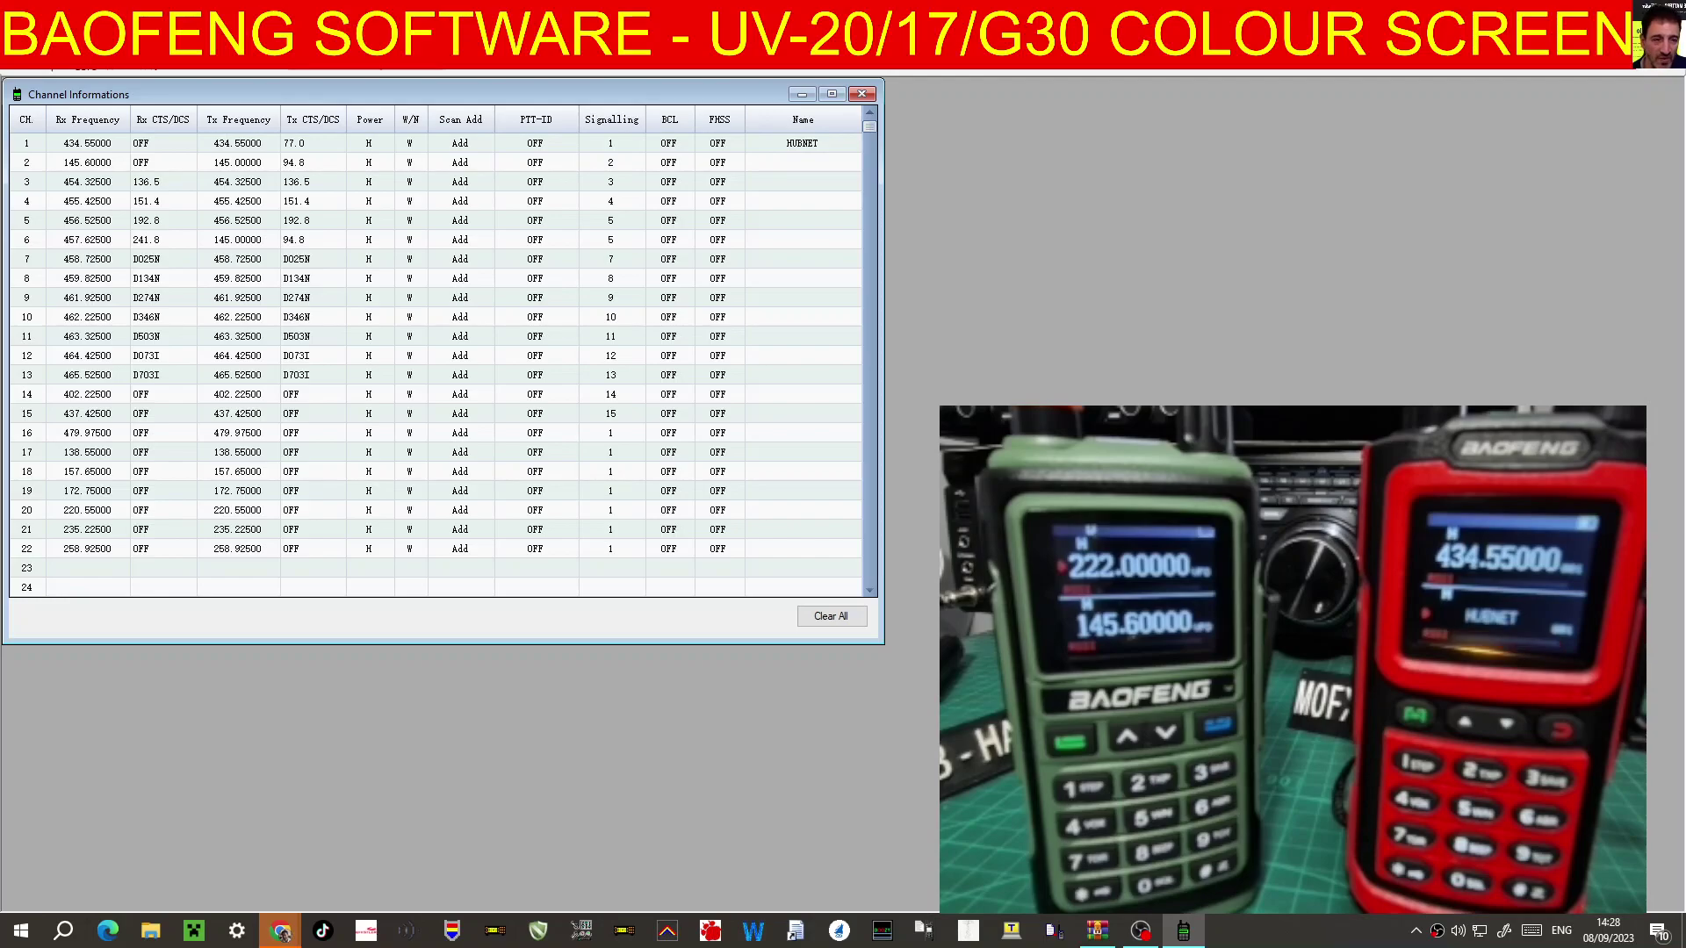
click(420, 65)
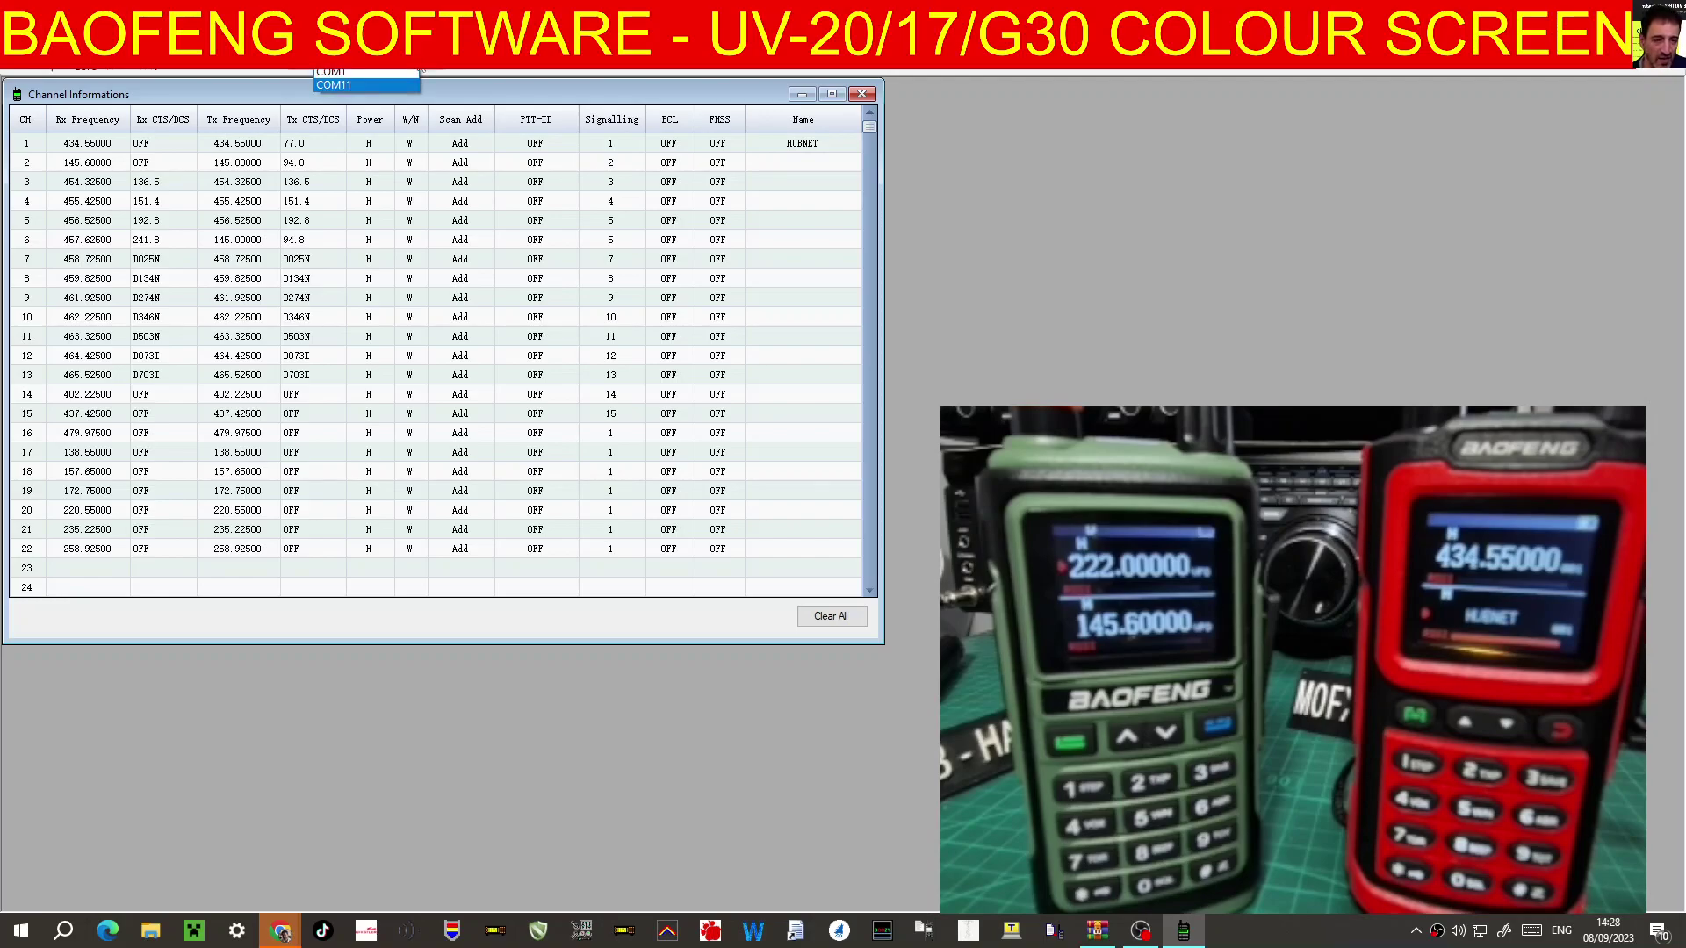
click(420, 67)
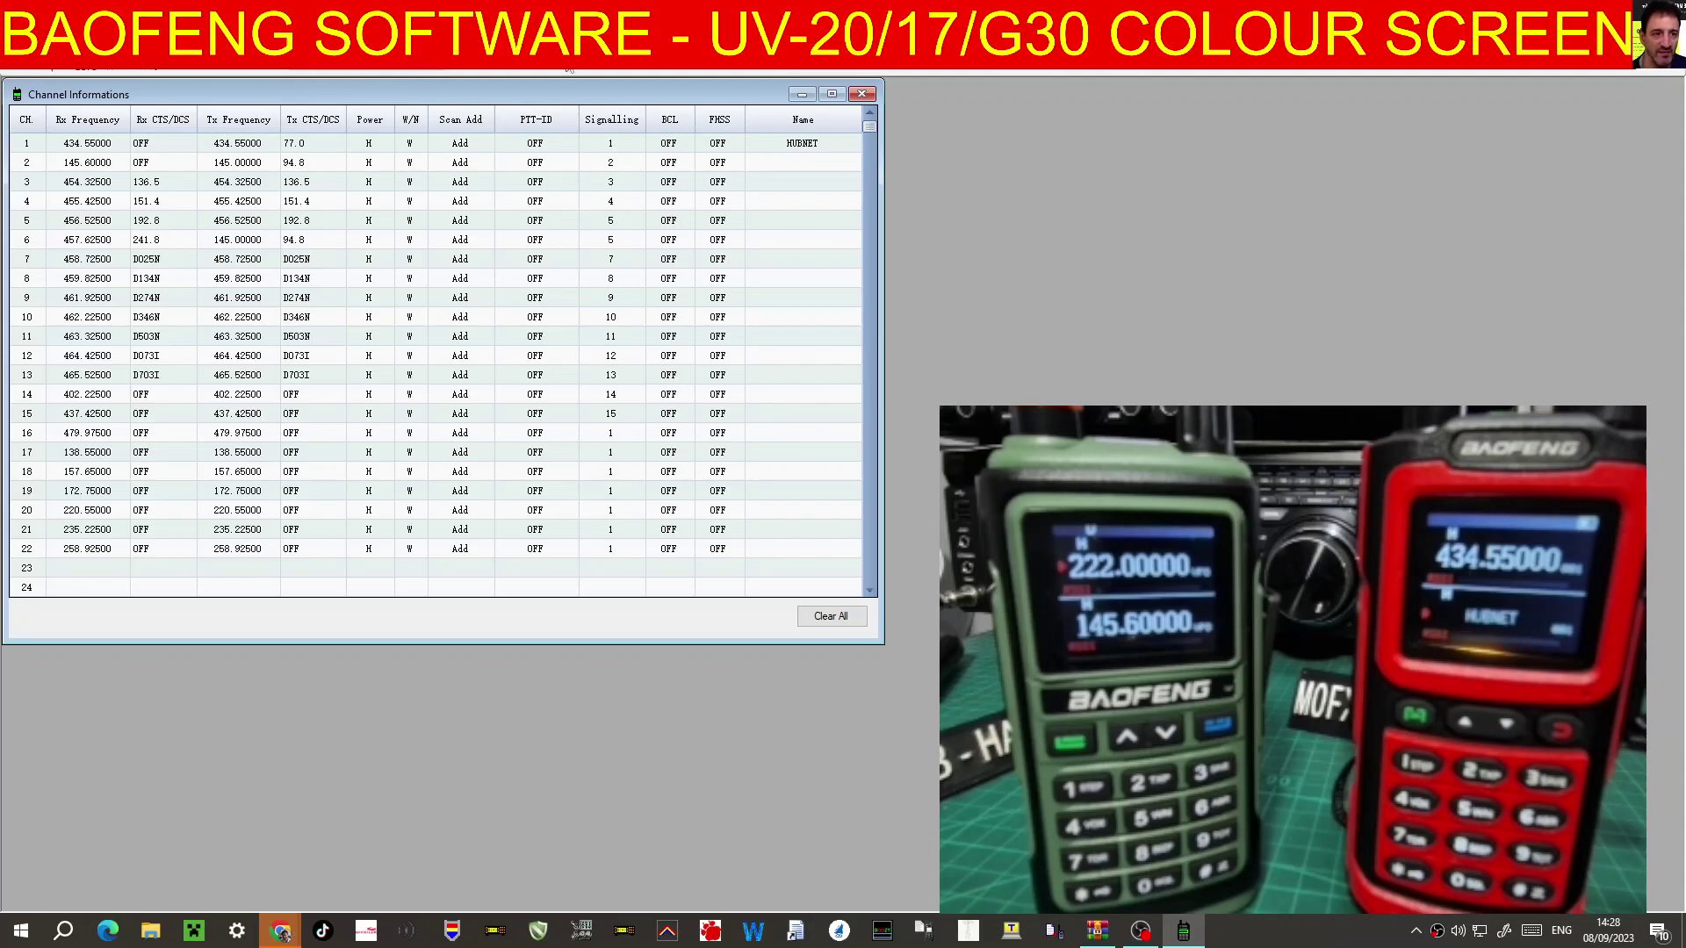
- Read the stored channel data from the radio into the programming software
click(118, 69)
click(732, 497)
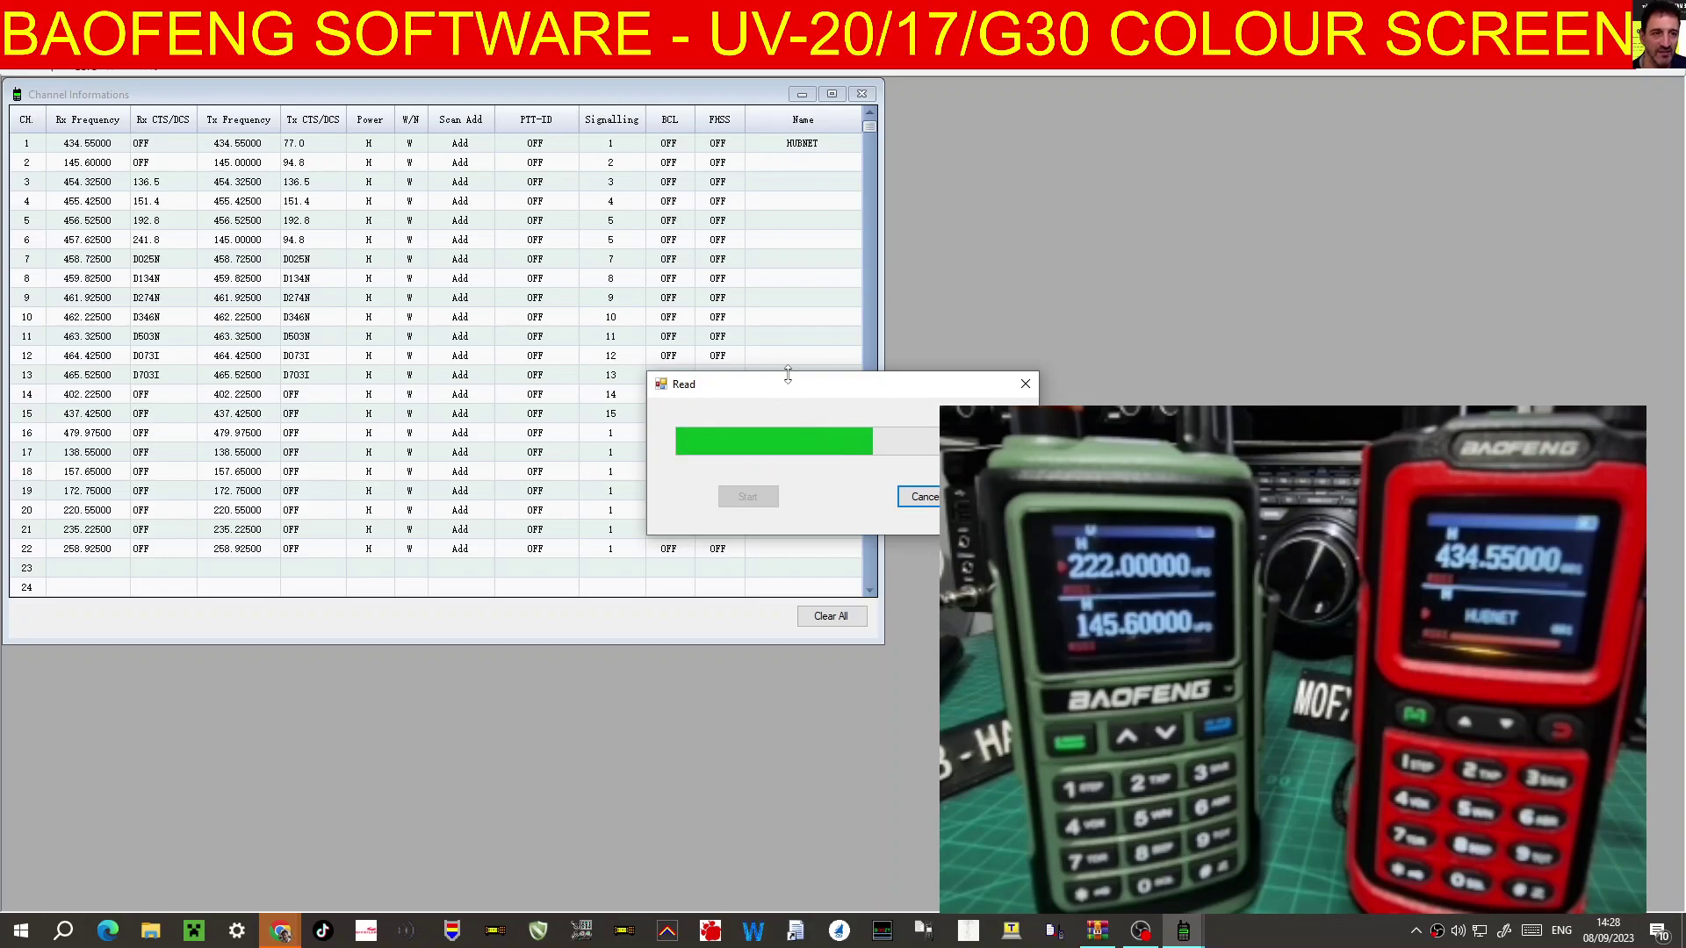
click(855, 524)
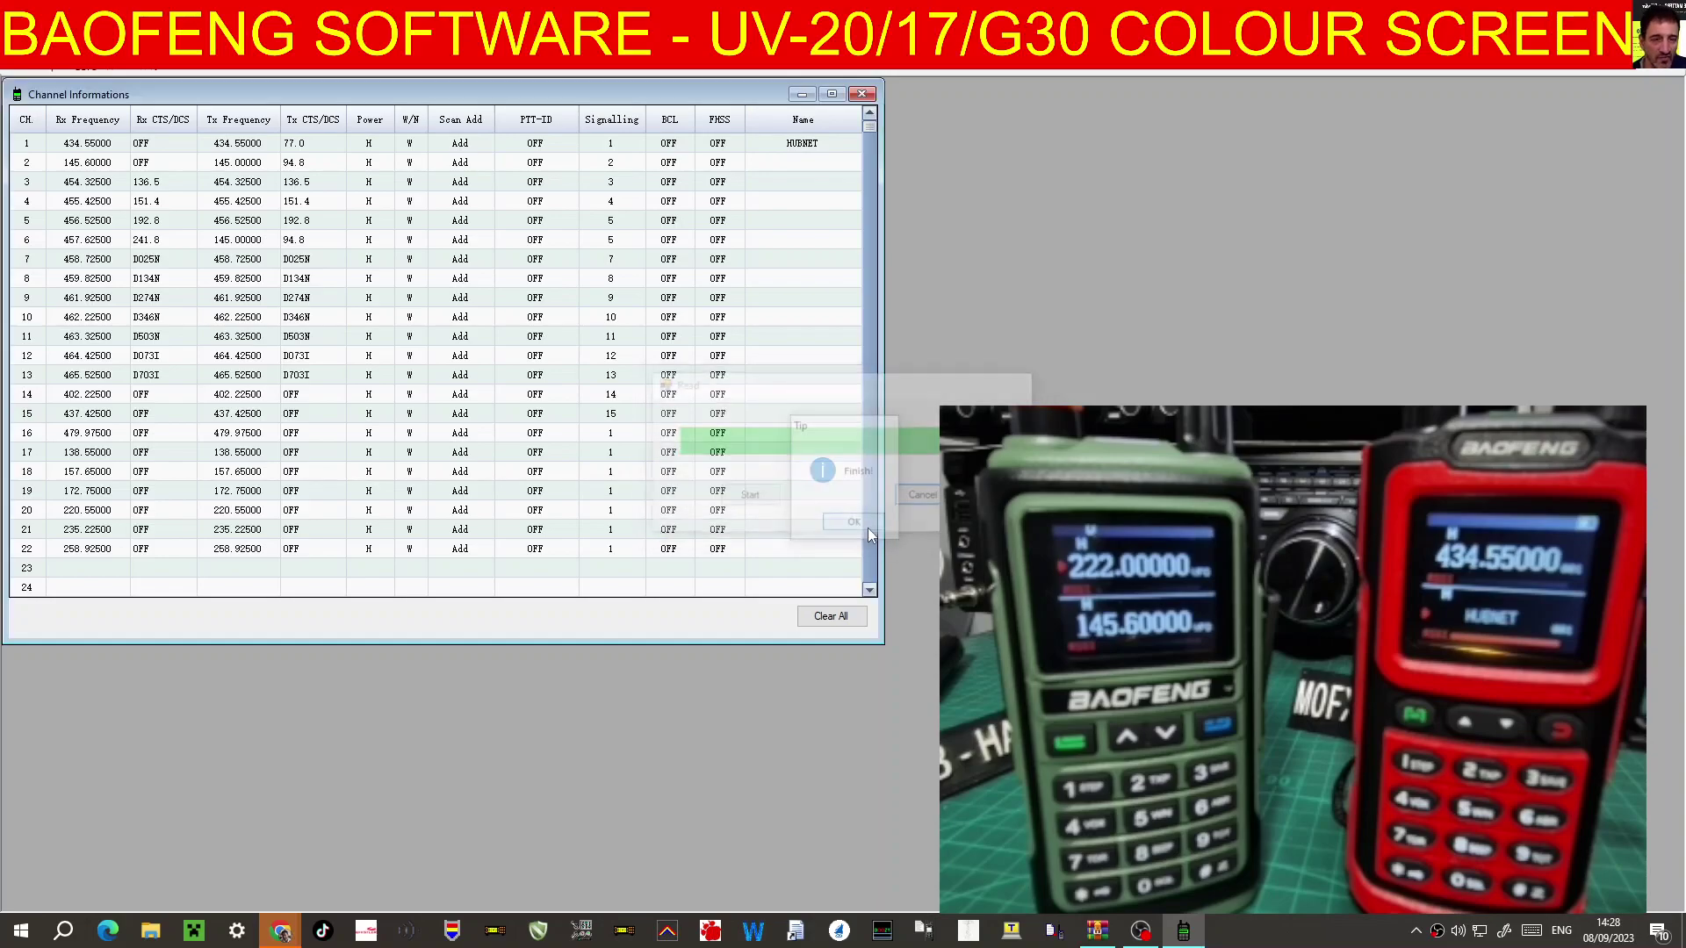
- Look through the channel list, its empty rows after channel 22 and the file saving options
scroll(283, 360, down, 4)
scroll(282, 360, up, 4)
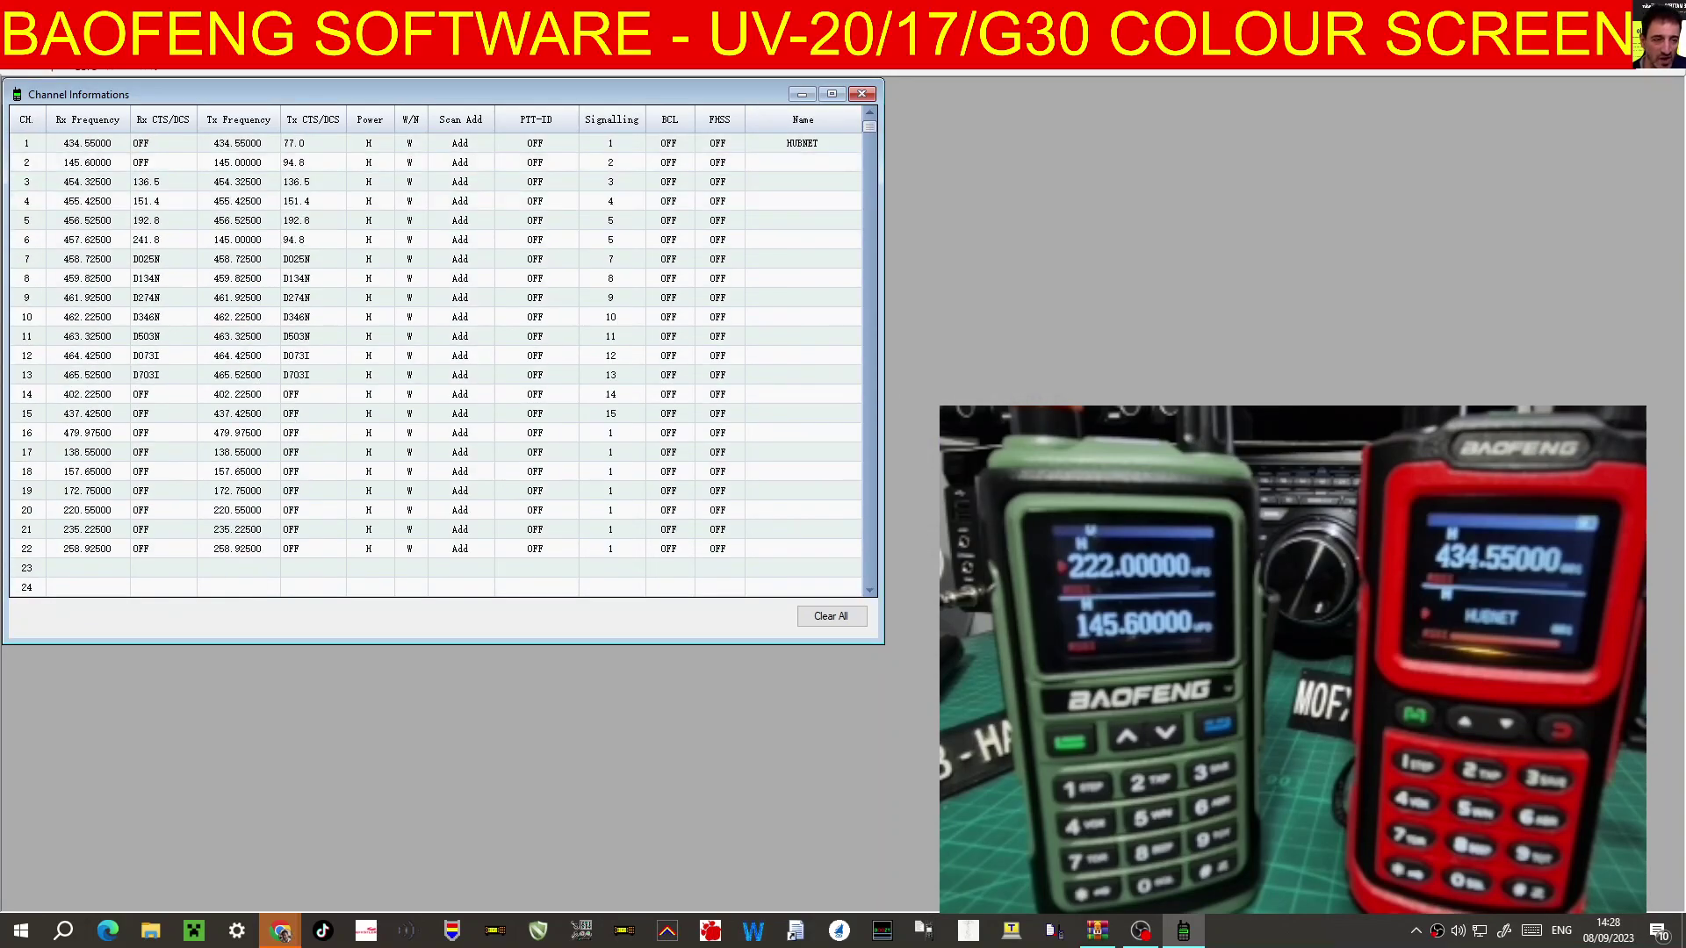
key(alt+f)
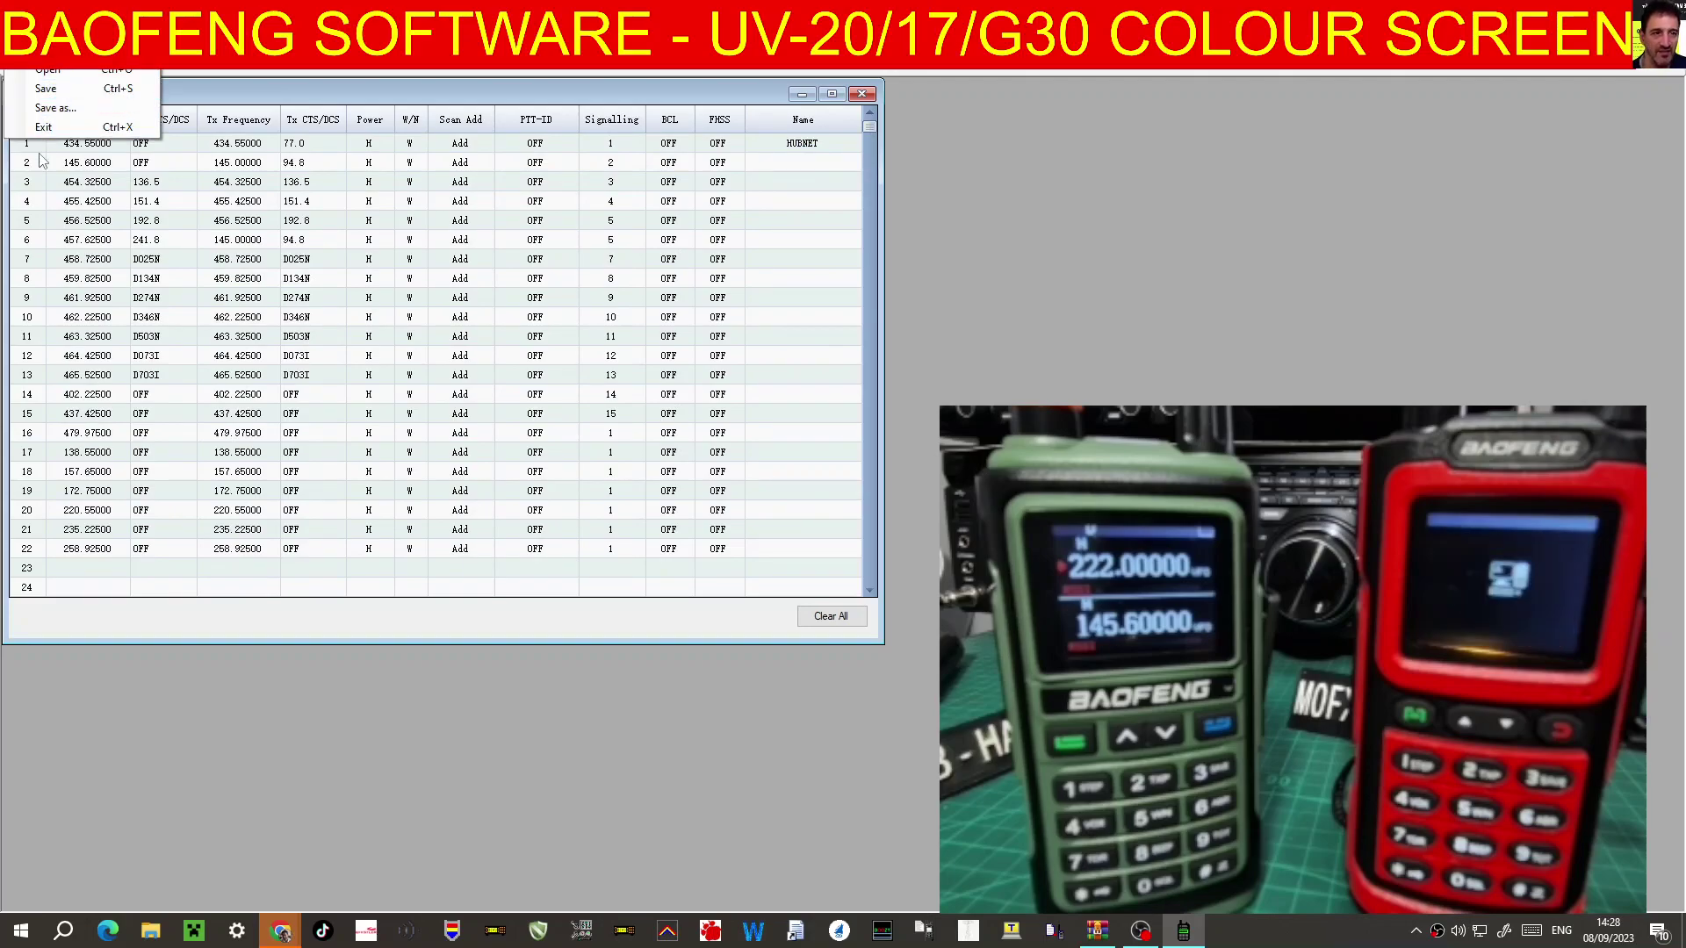
key(Escape)
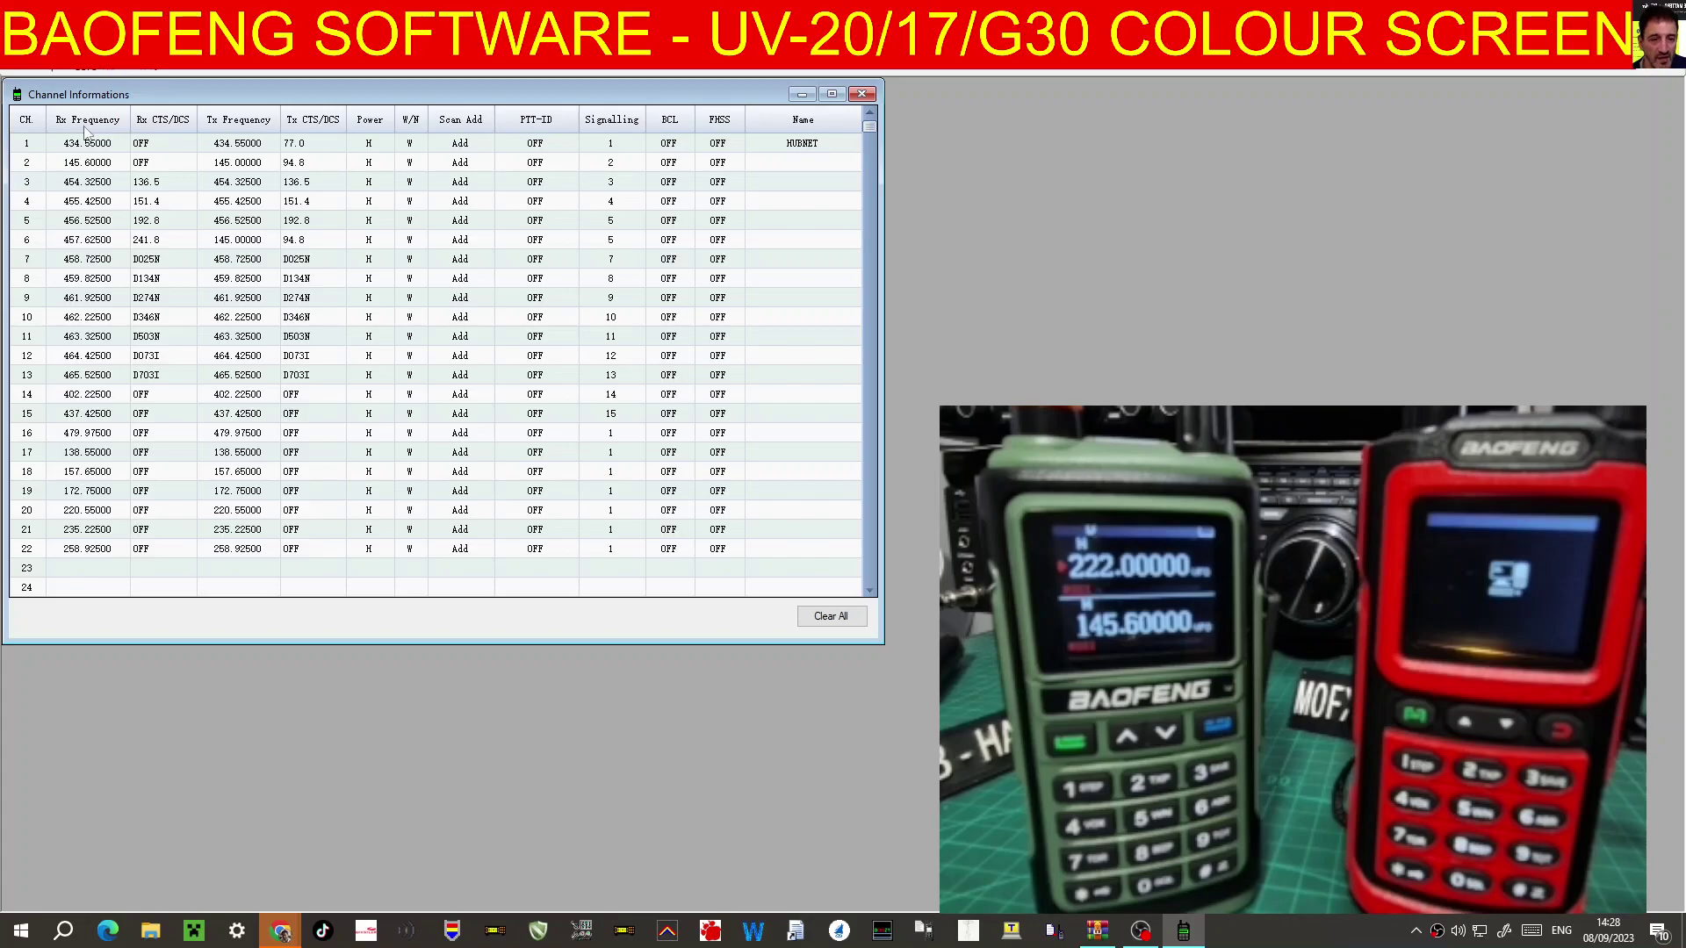
scroll(201, 305, down, 5)
scroll(241, 343, up, 1)
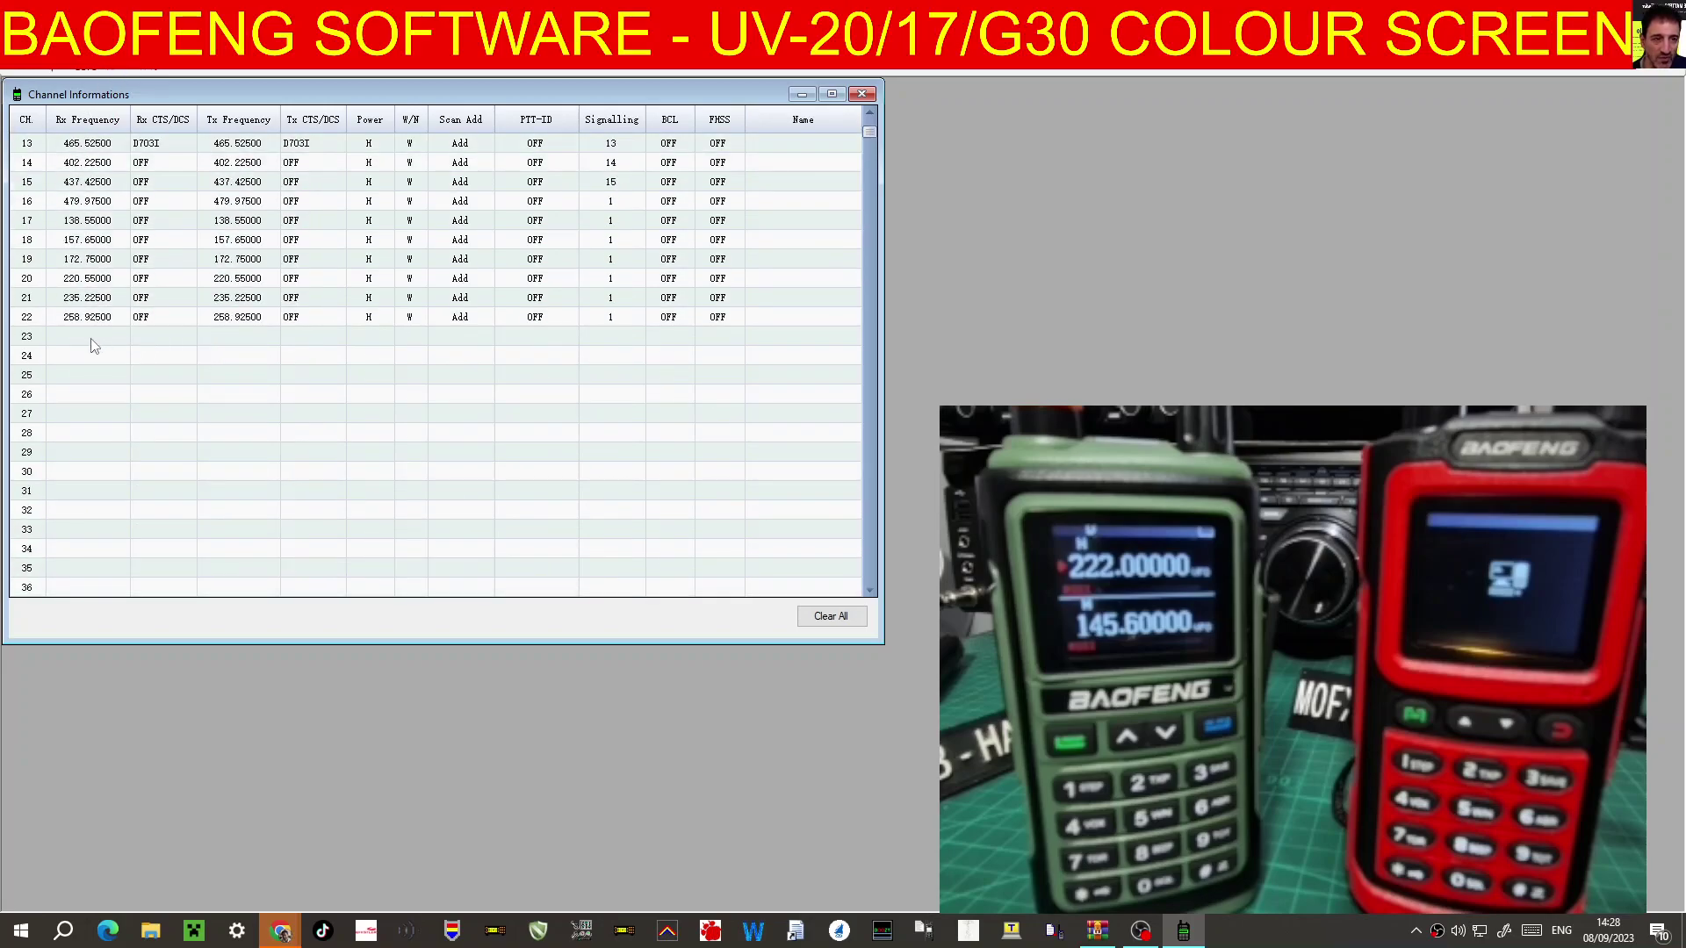
- Enter a receive frequency of 145.750 for the first empty channel, 23, in the channel table
scroll(304, 323, down, 4)
scroll(335, 345, up, 3)
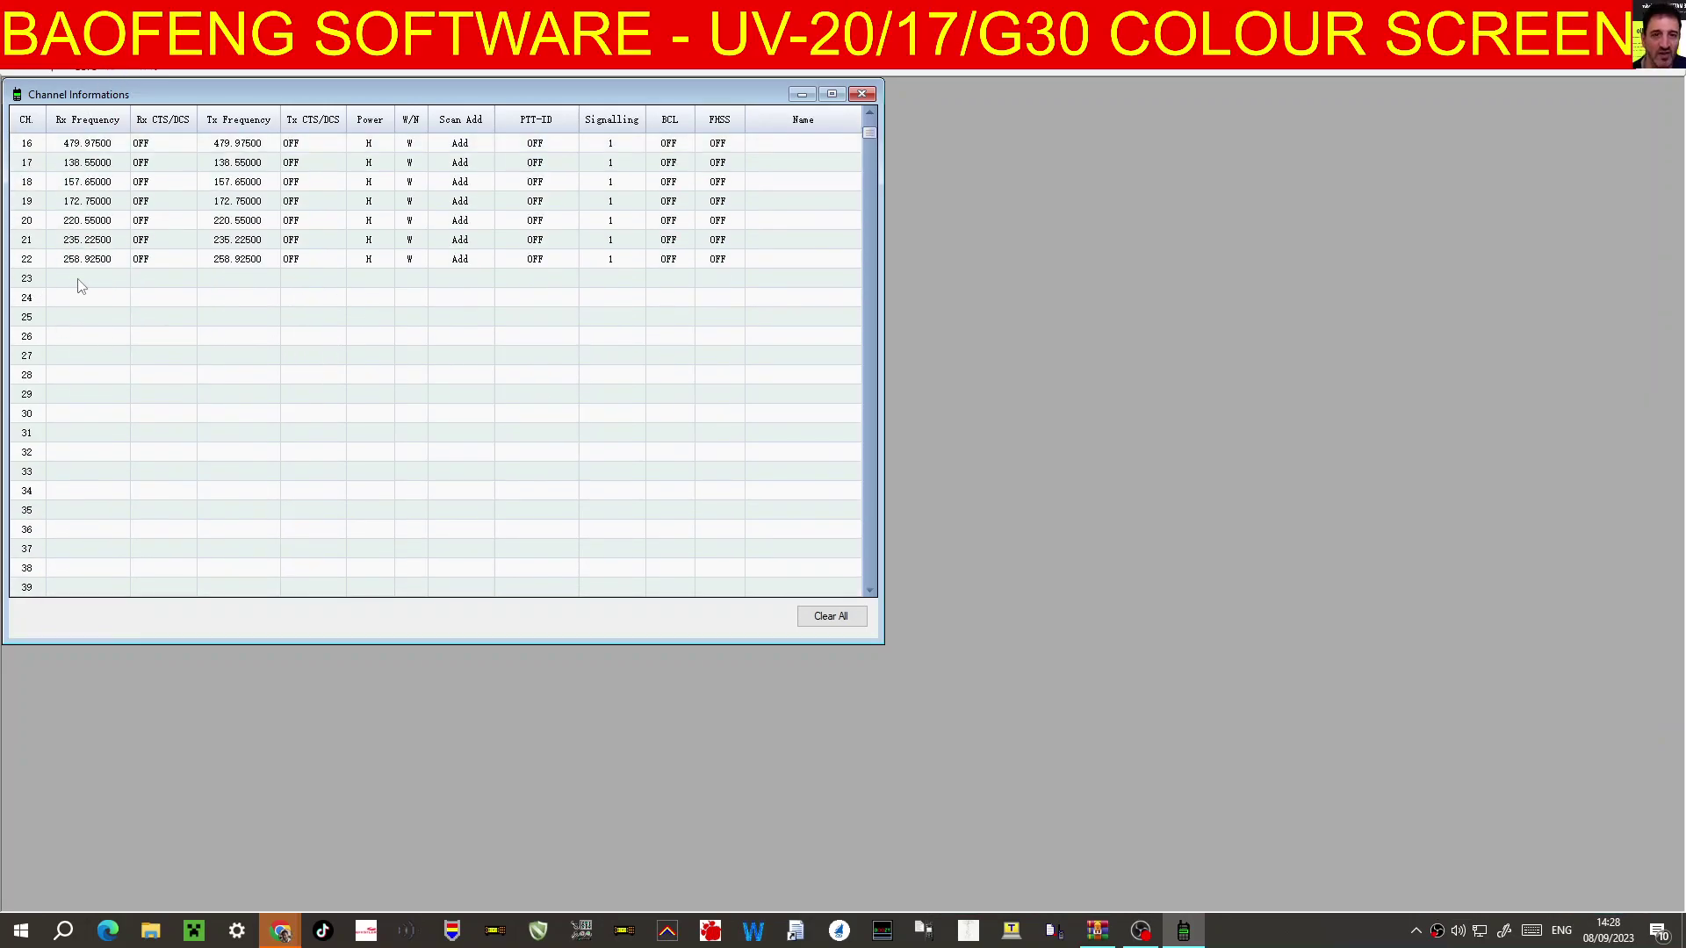
click(76, 279)
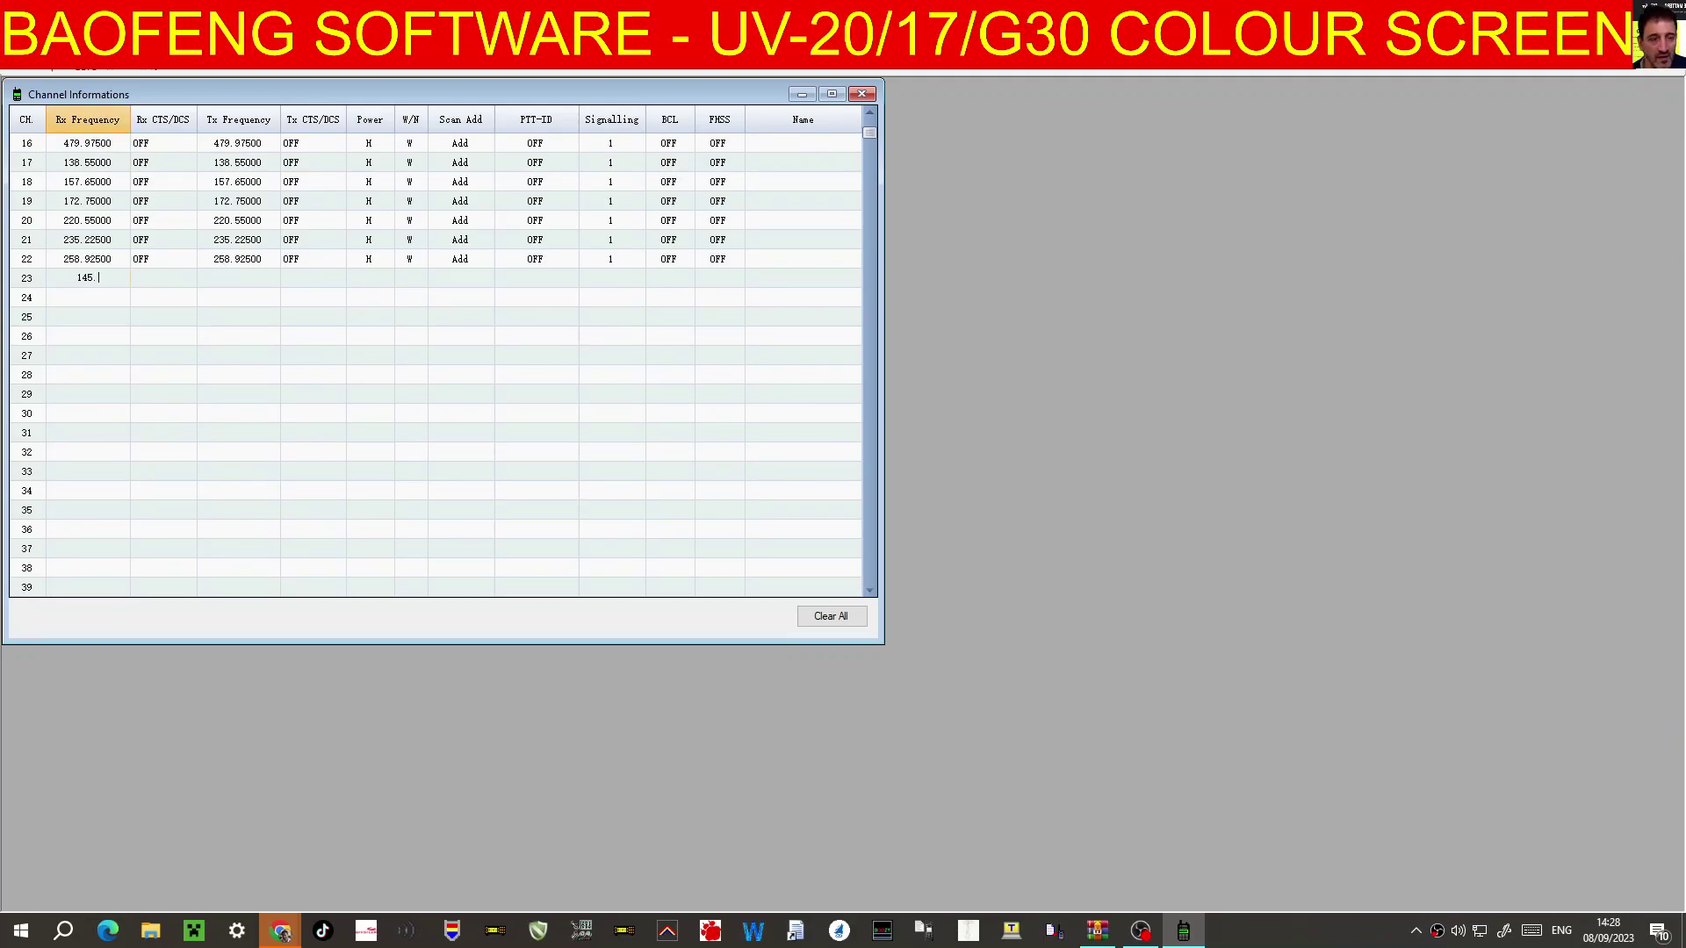
text(145.750)
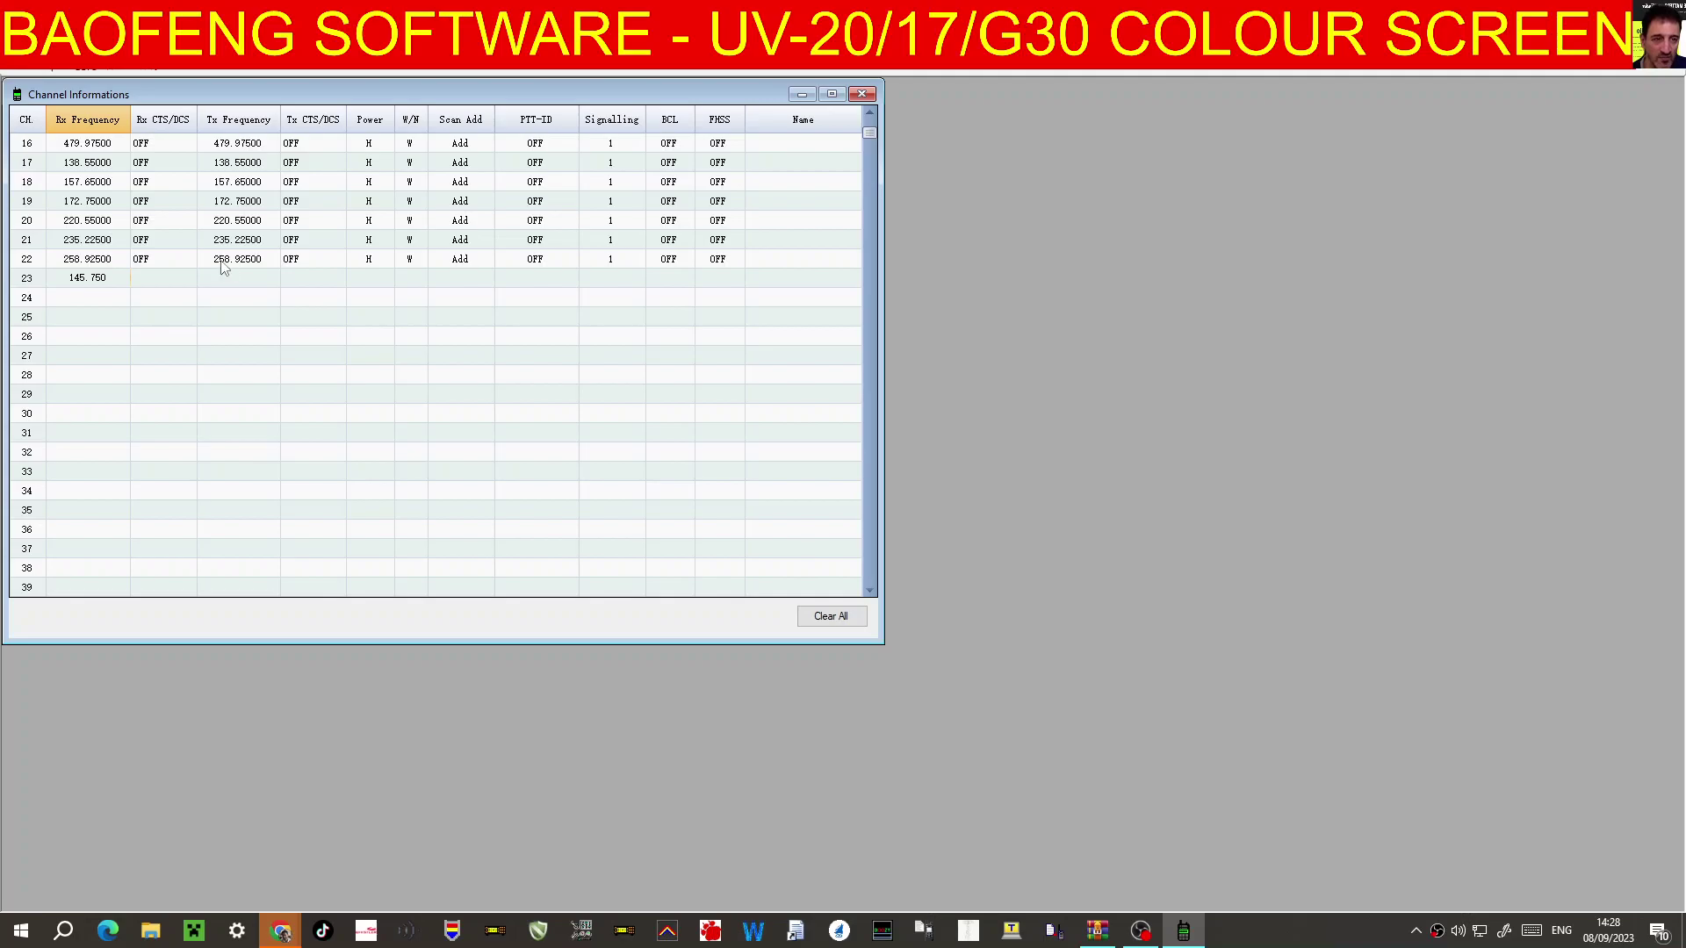
click(172, 281)
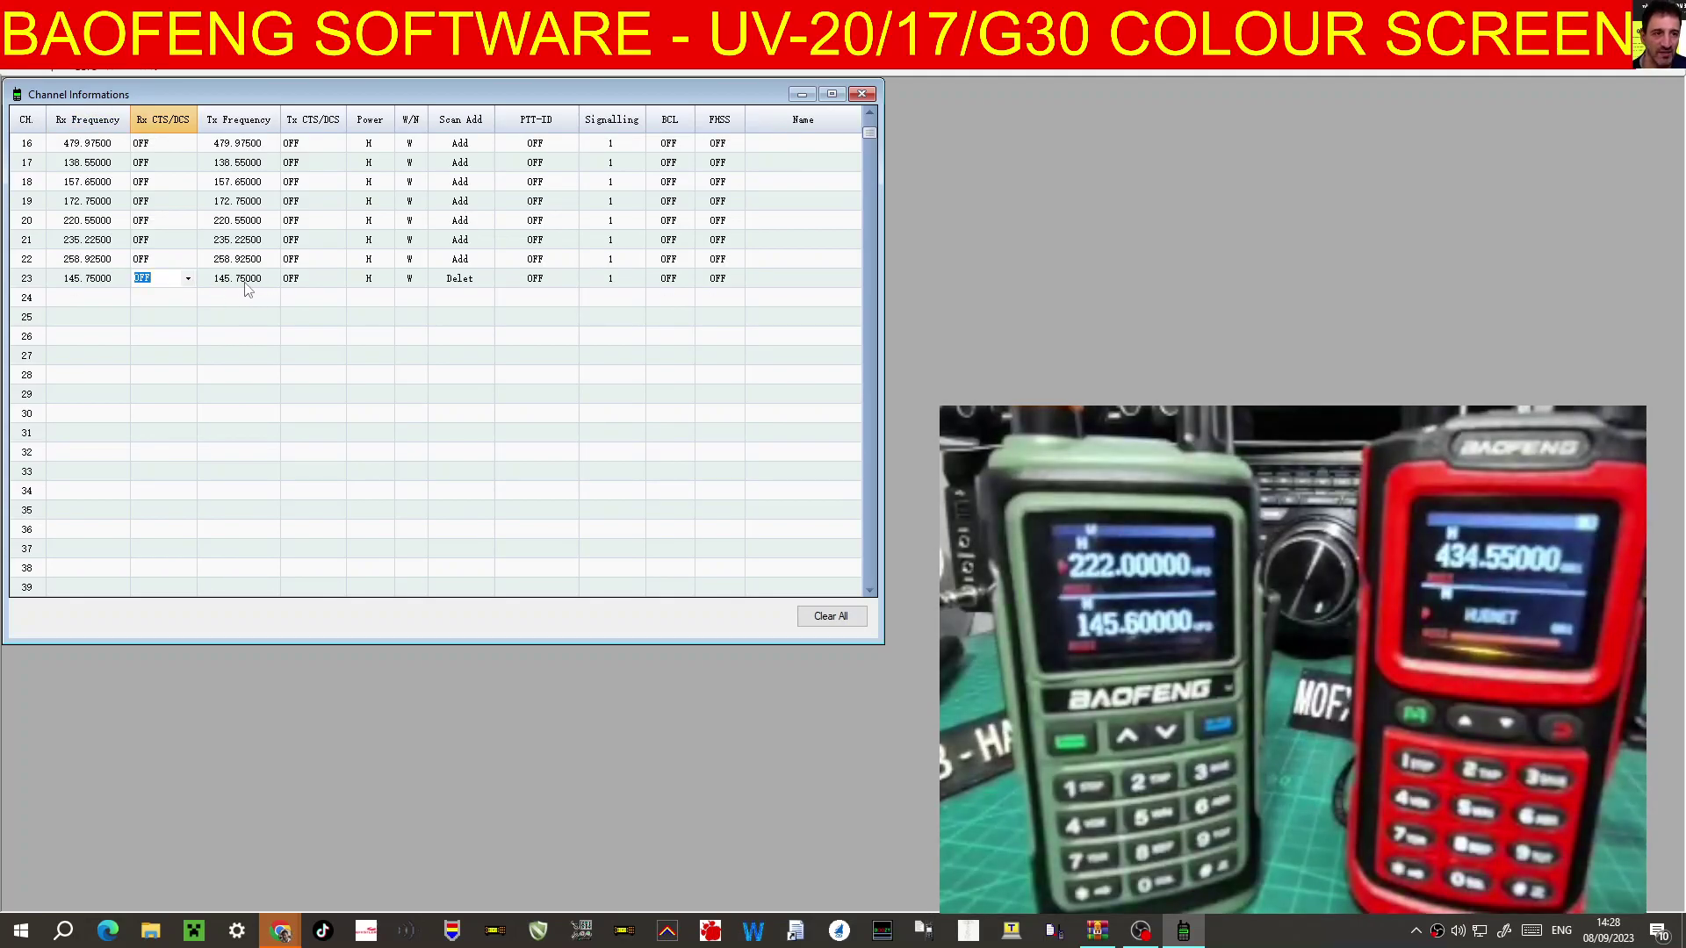
- Change channel 23's transmit frequency to 145.150
click(247, 279)
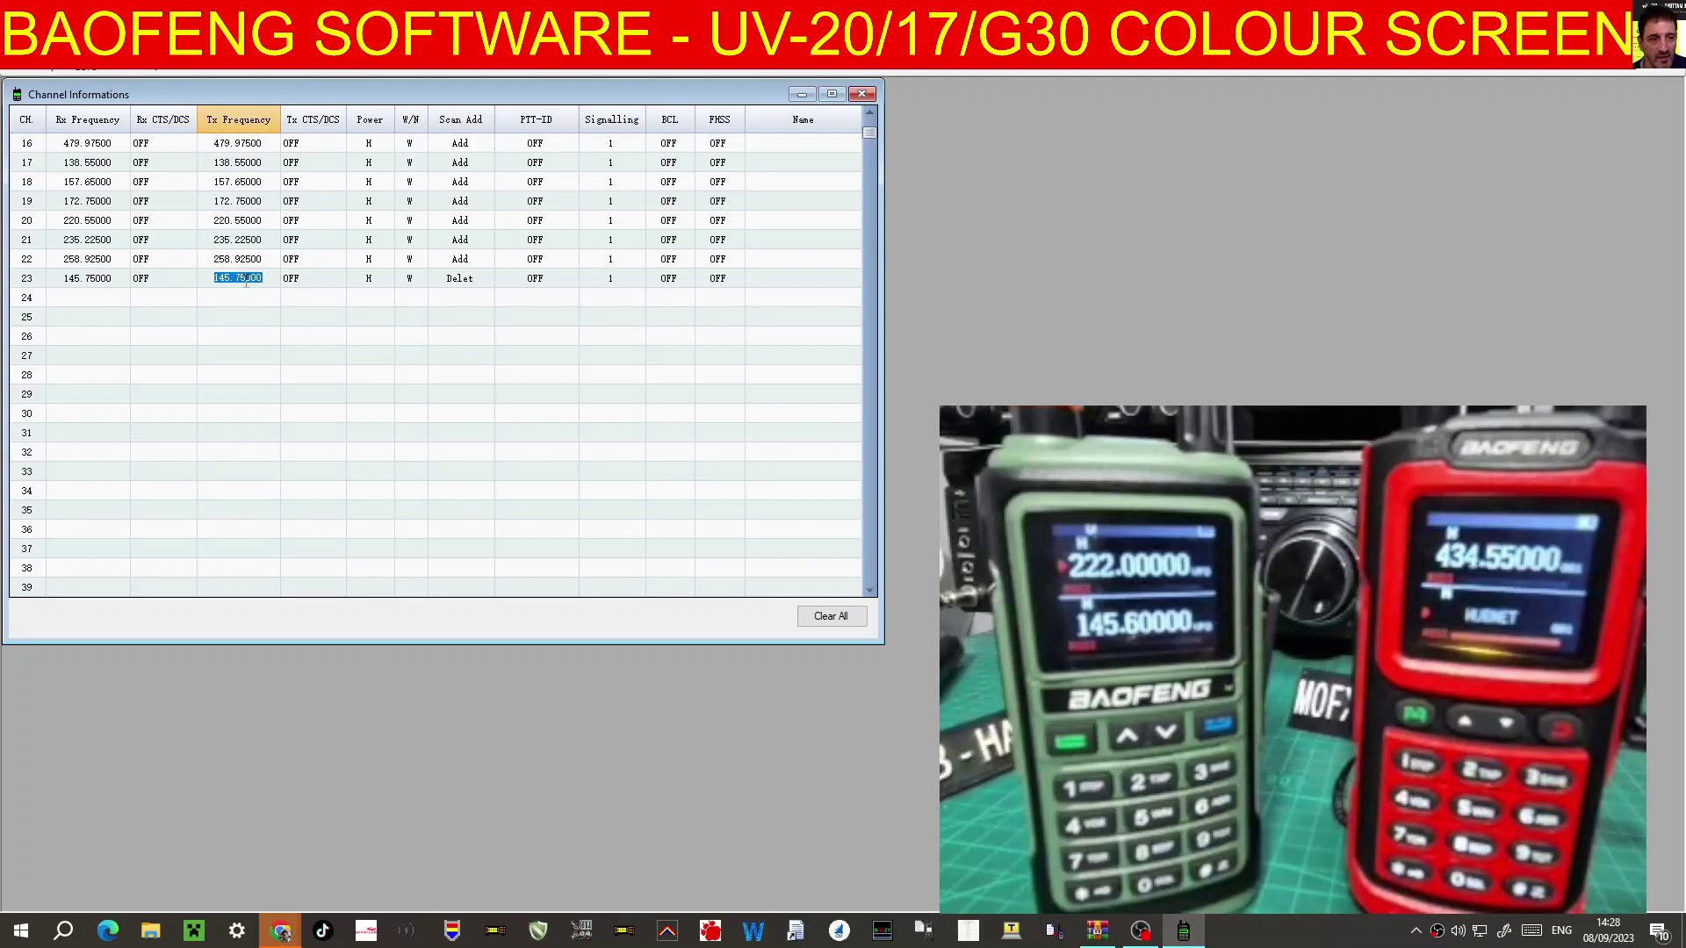
click(240, 283)
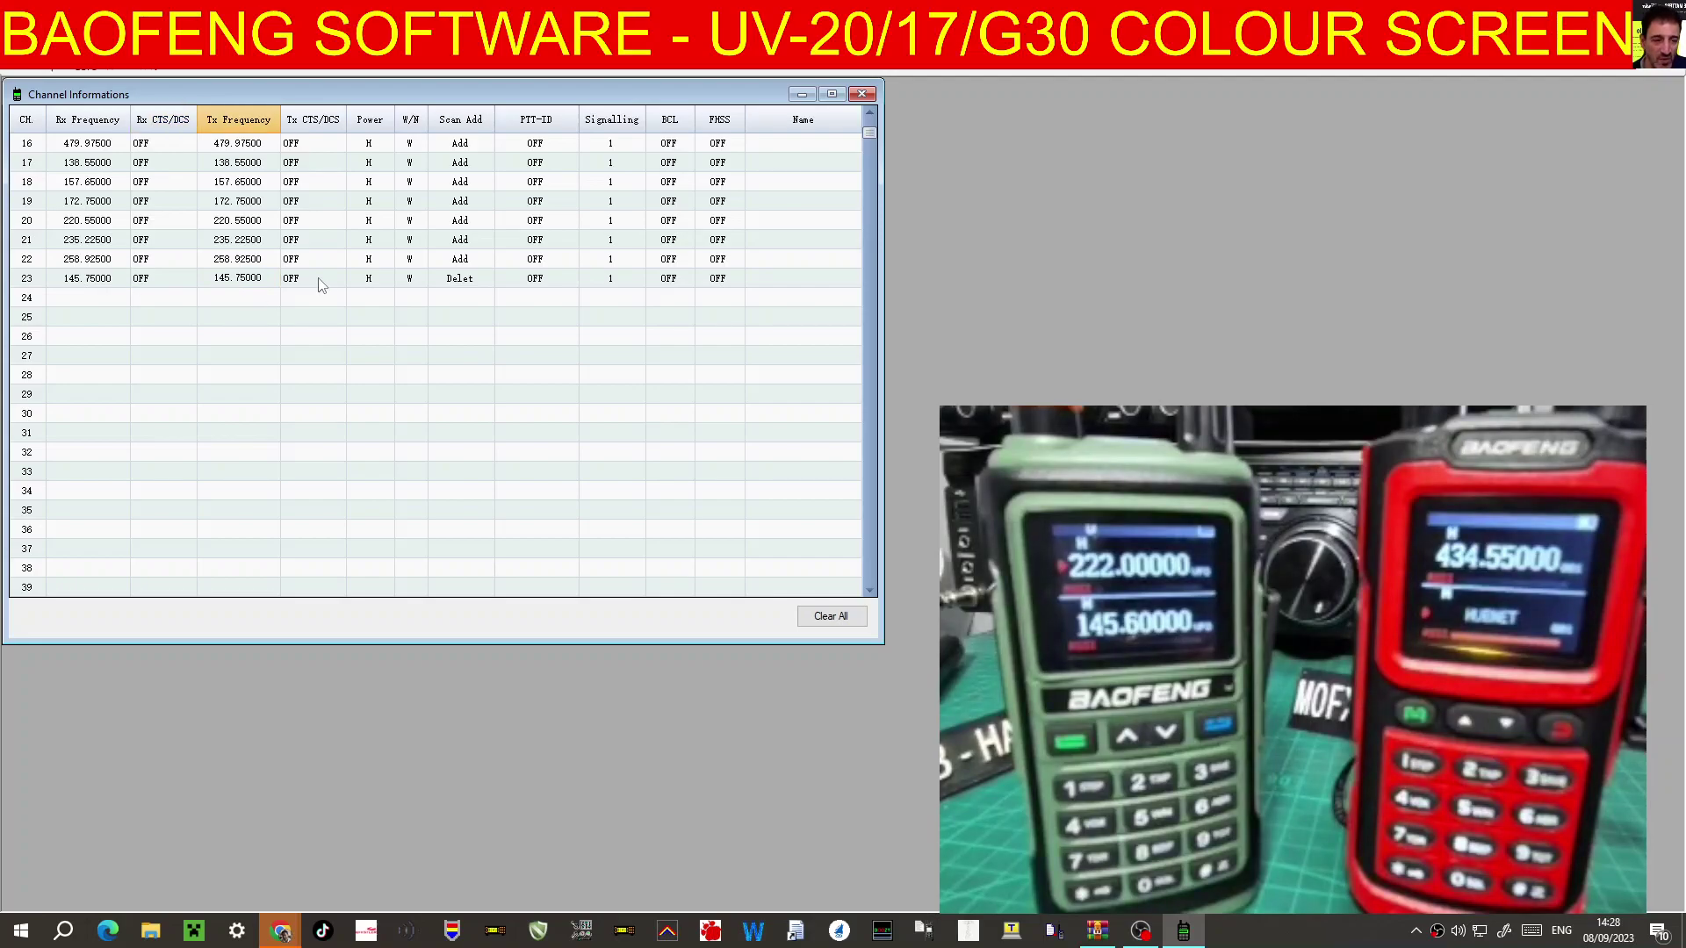
key(BackSpace)
text(1)
click(255, 341)
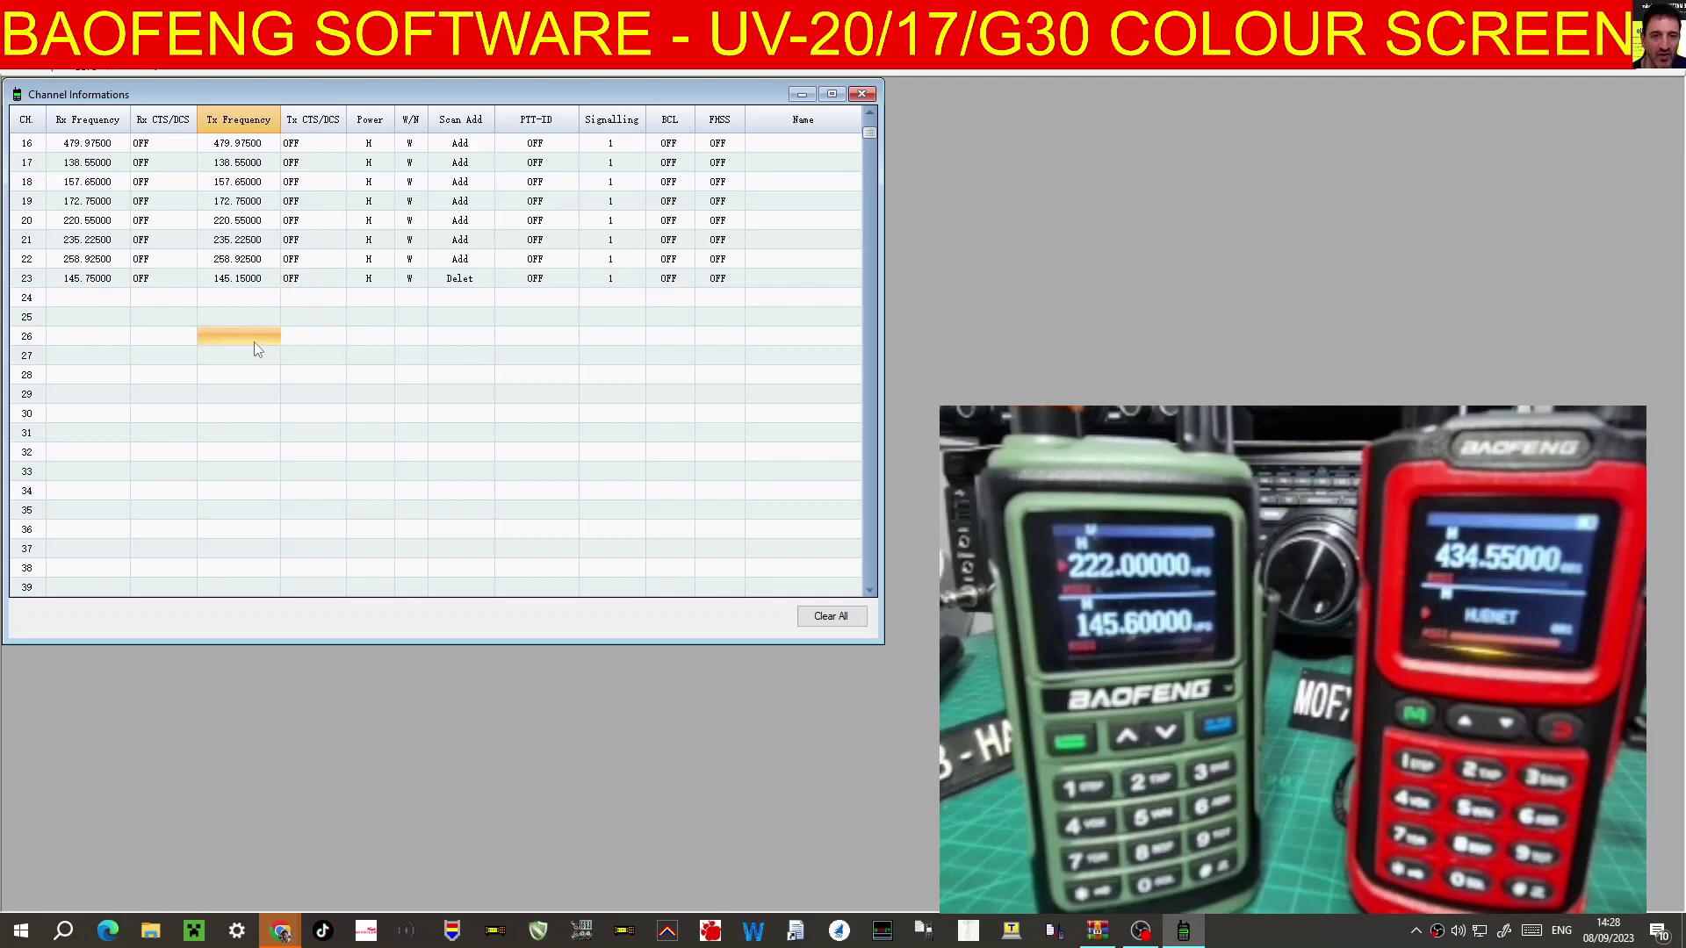
- Set channel 23's transmit CTS/DCS tone to 97.4
click(334, 282)
click(336, 279)
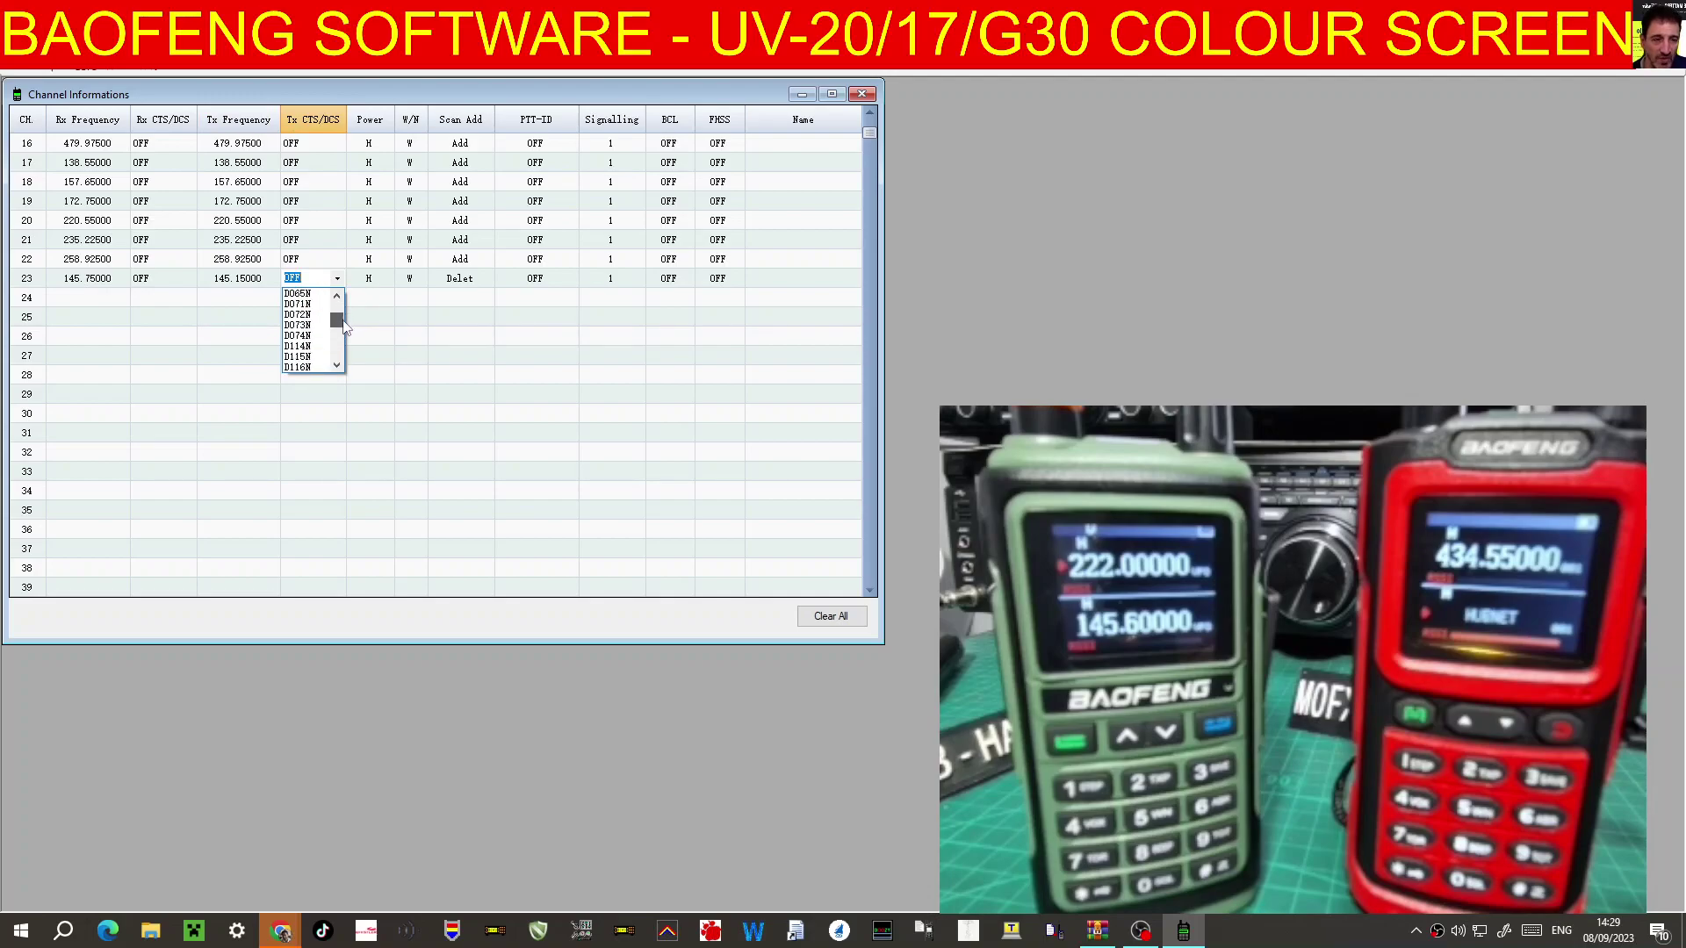
scroll(333, 370, down, 3)
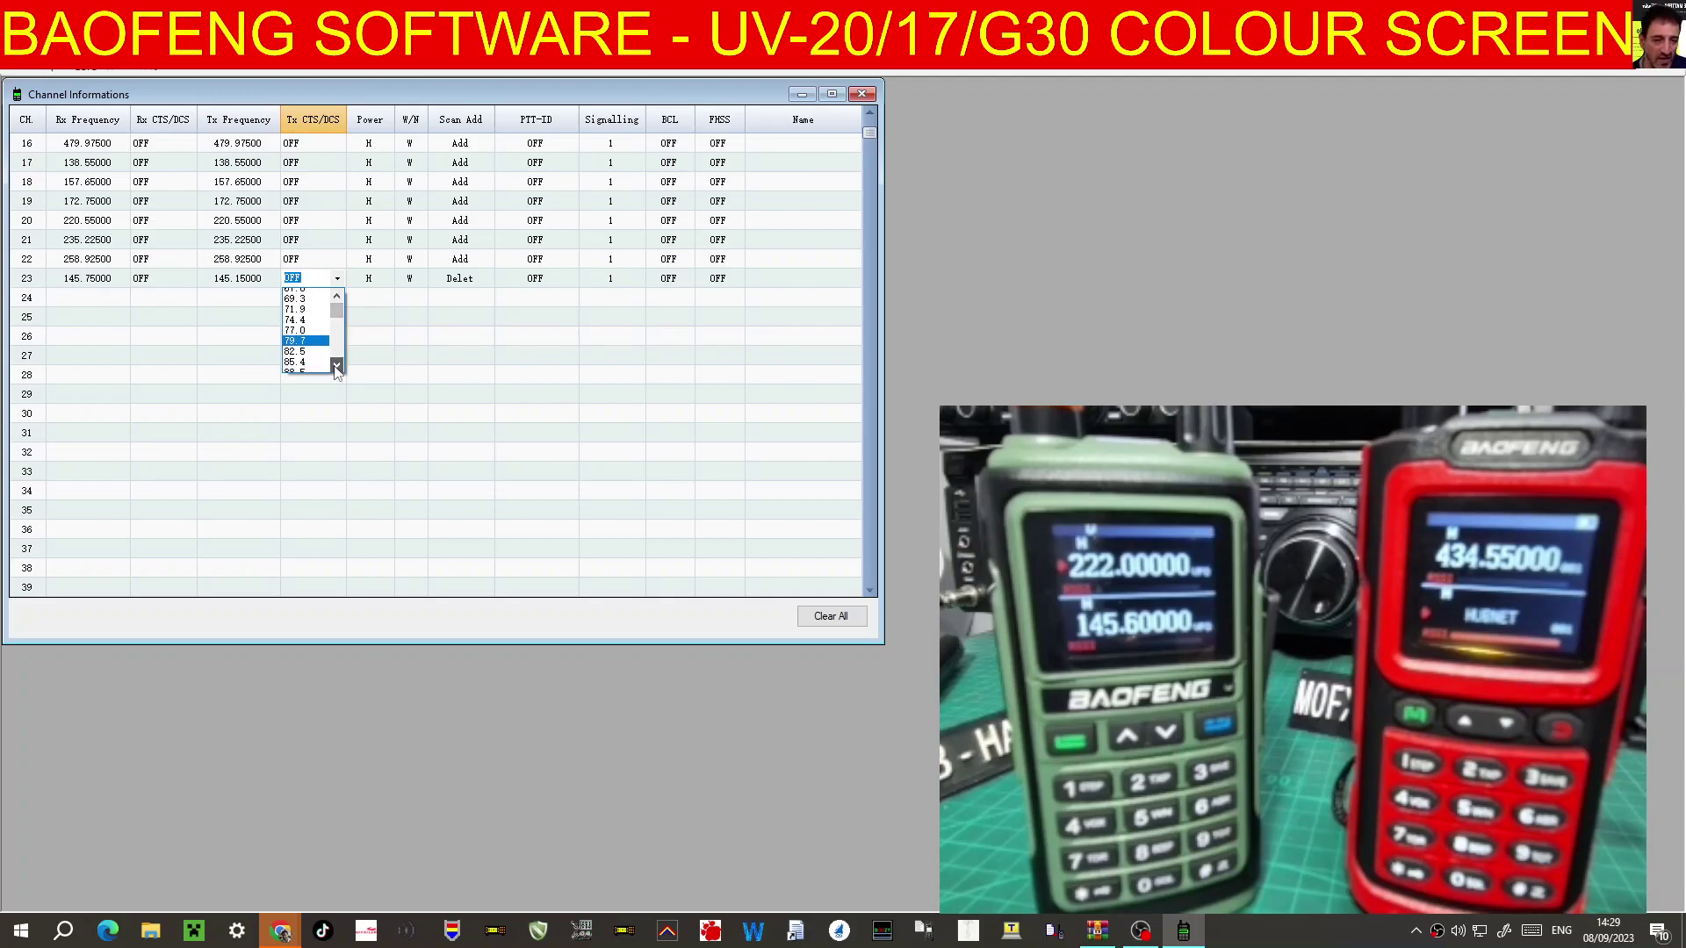
click(311, 348)
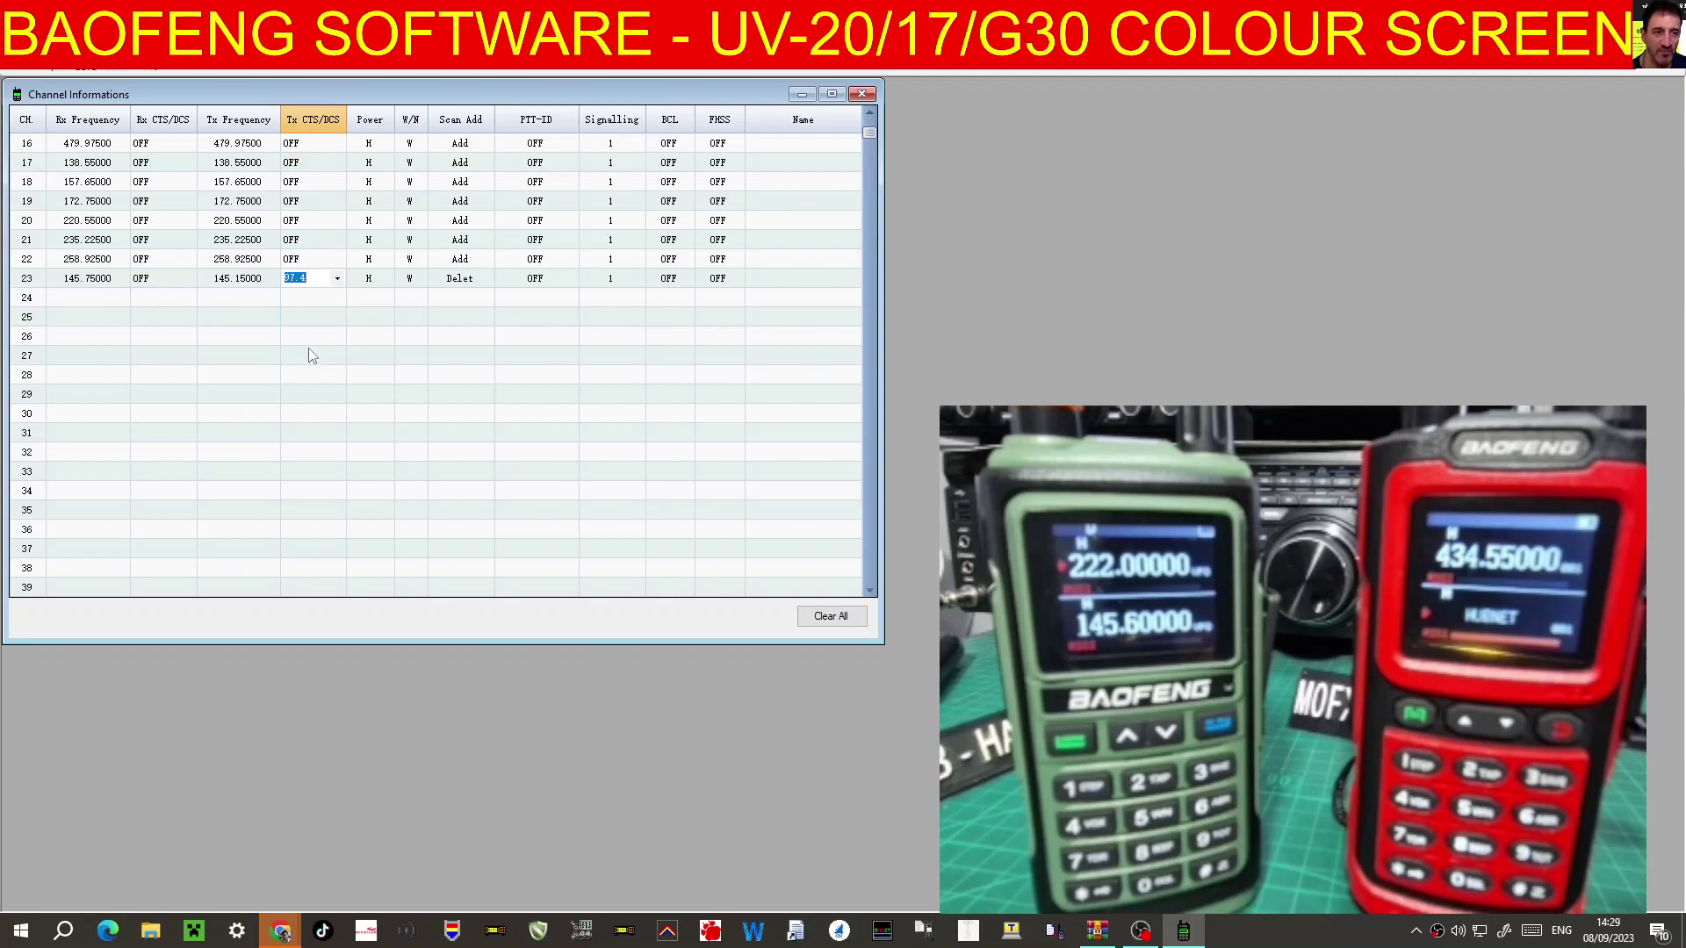
click(245, 353)
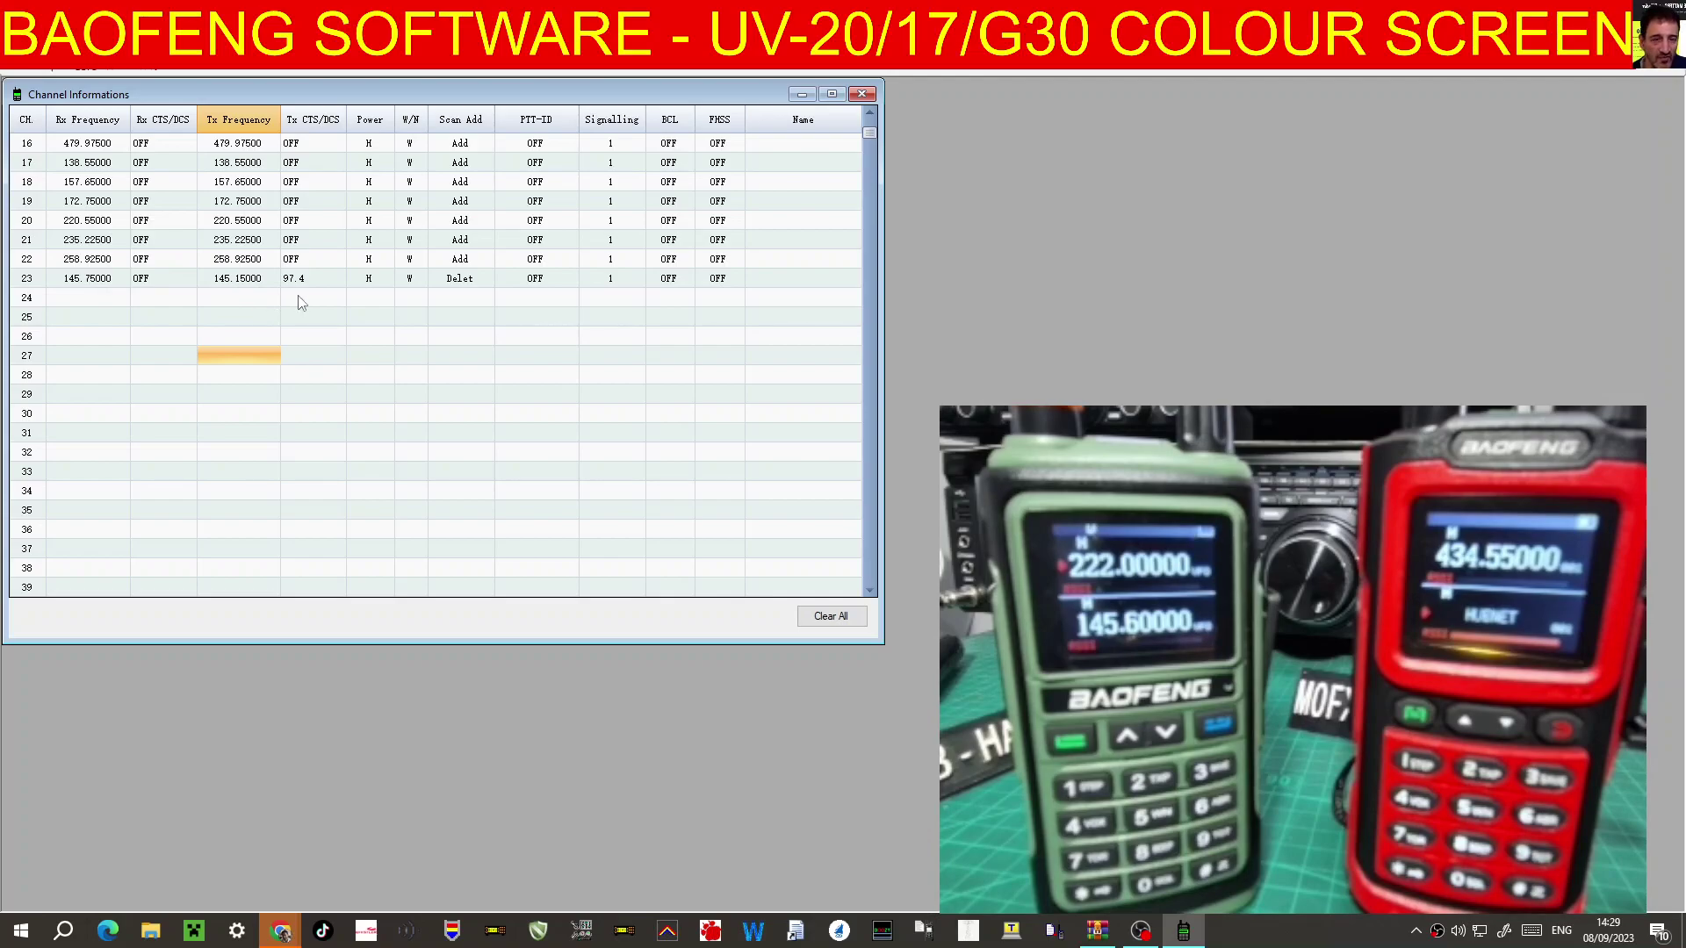
- Set channel 23's Scan Add option to Add and name the channel GB3BC
click(373, 279)
click(387, 280)
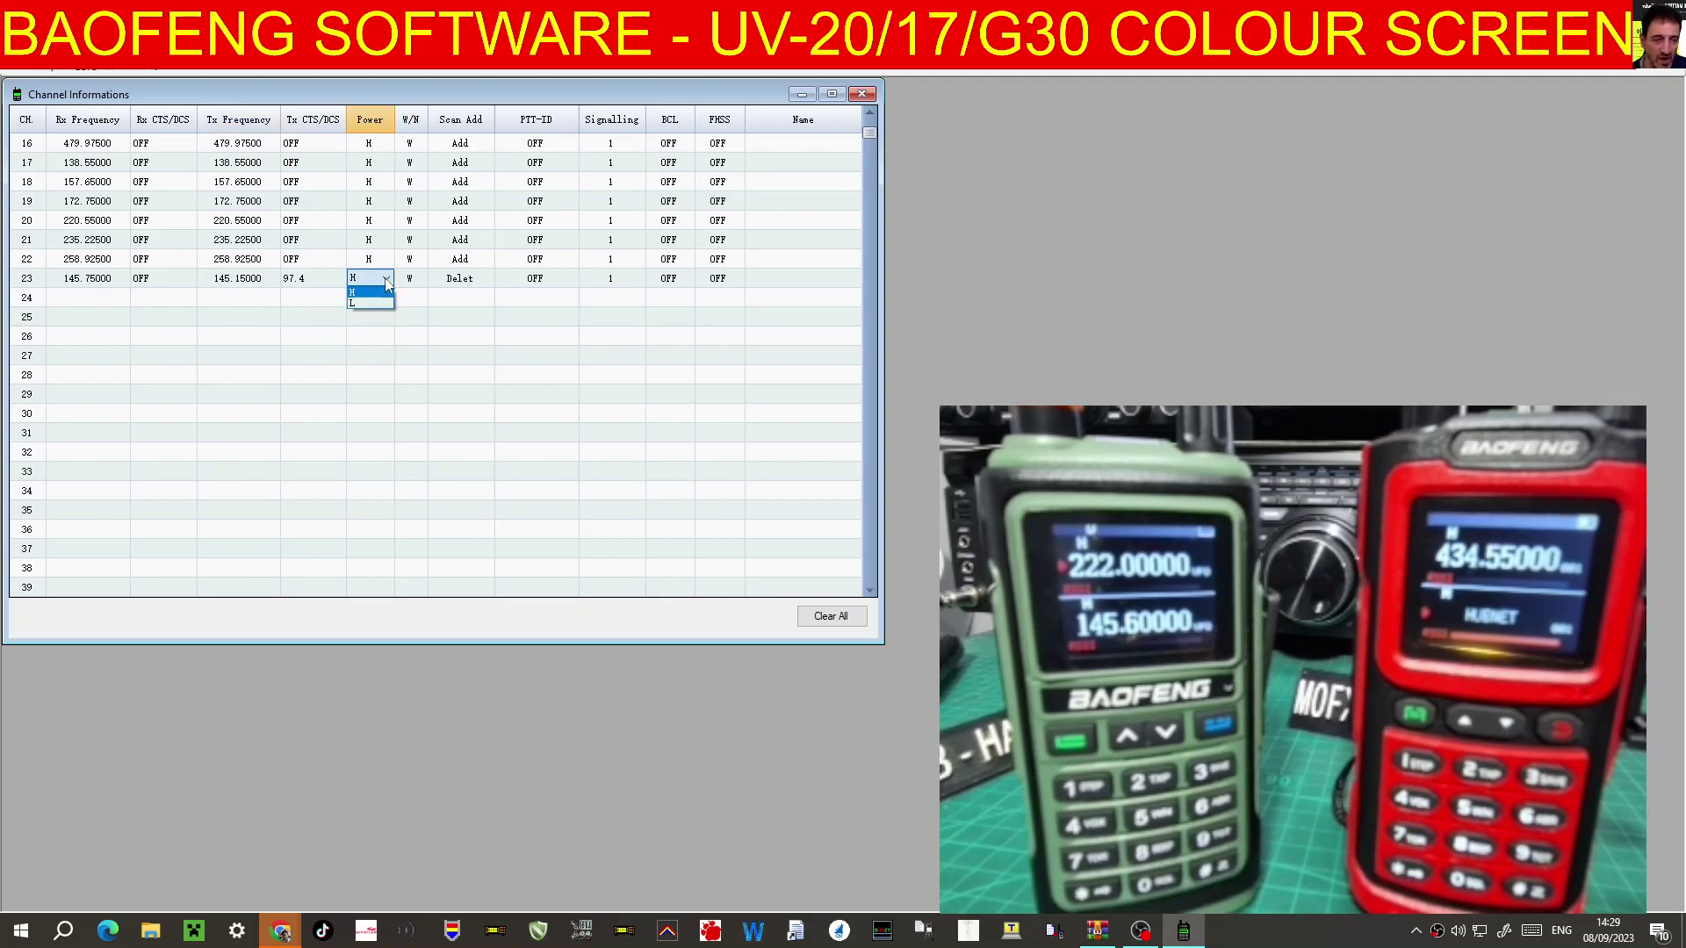
click(413, 279)
click(420, 280)
click(419, 281)
click(487, 280)
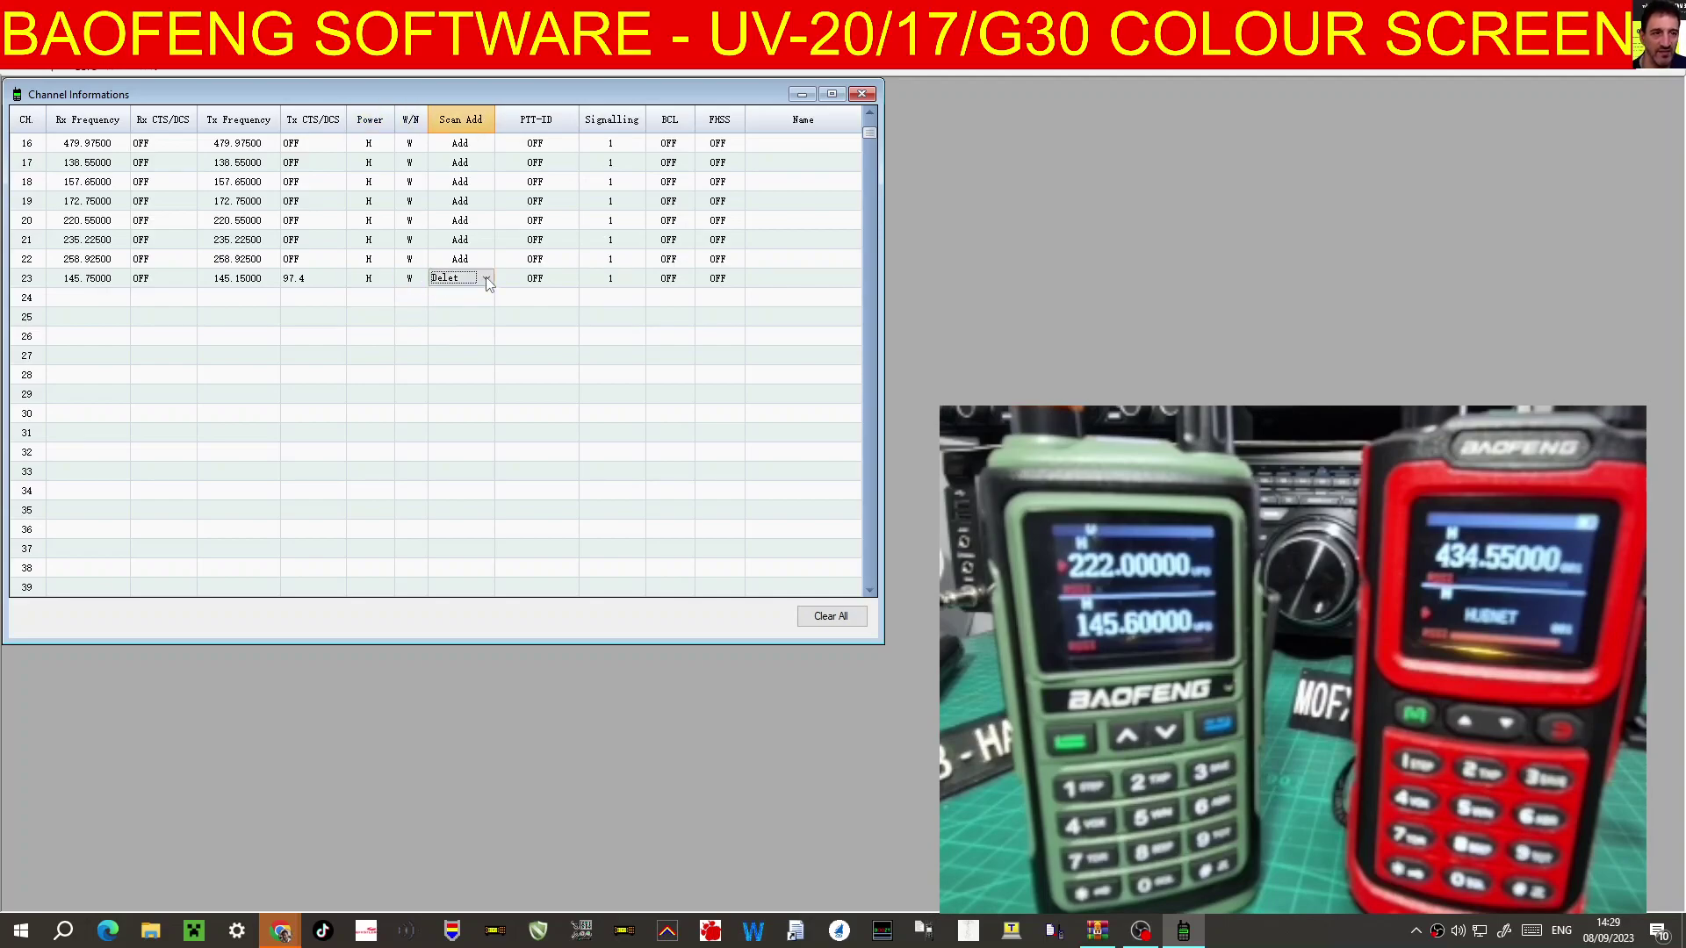
click(487, 279)
click(449, 299)
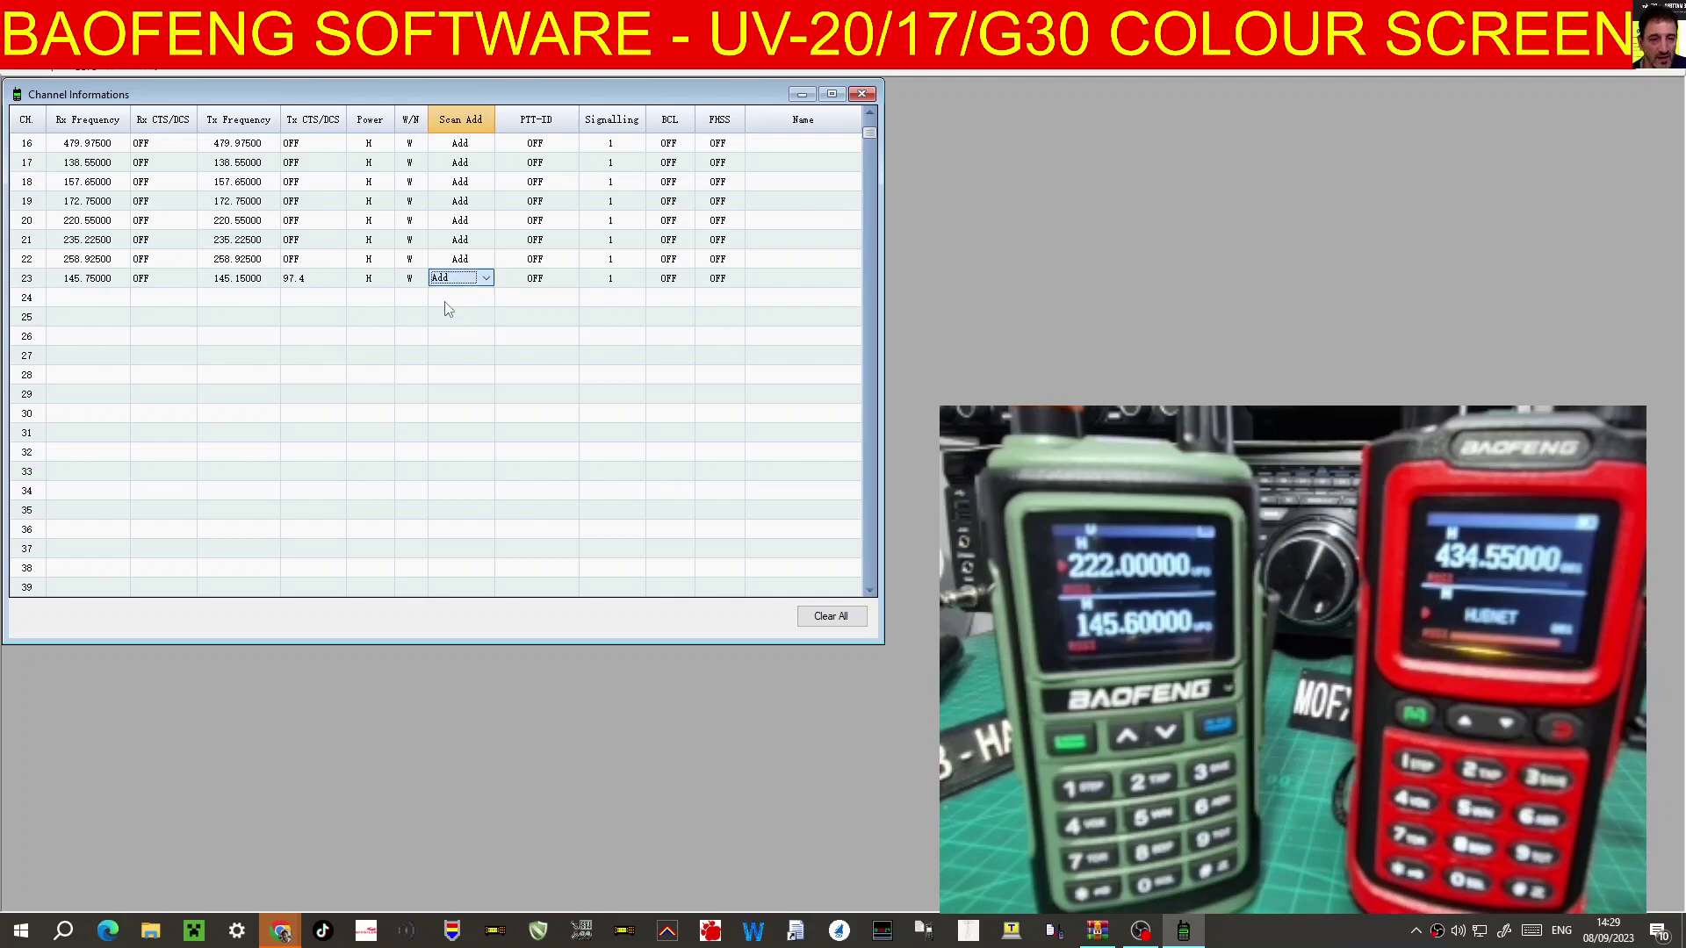
click(784, 279)
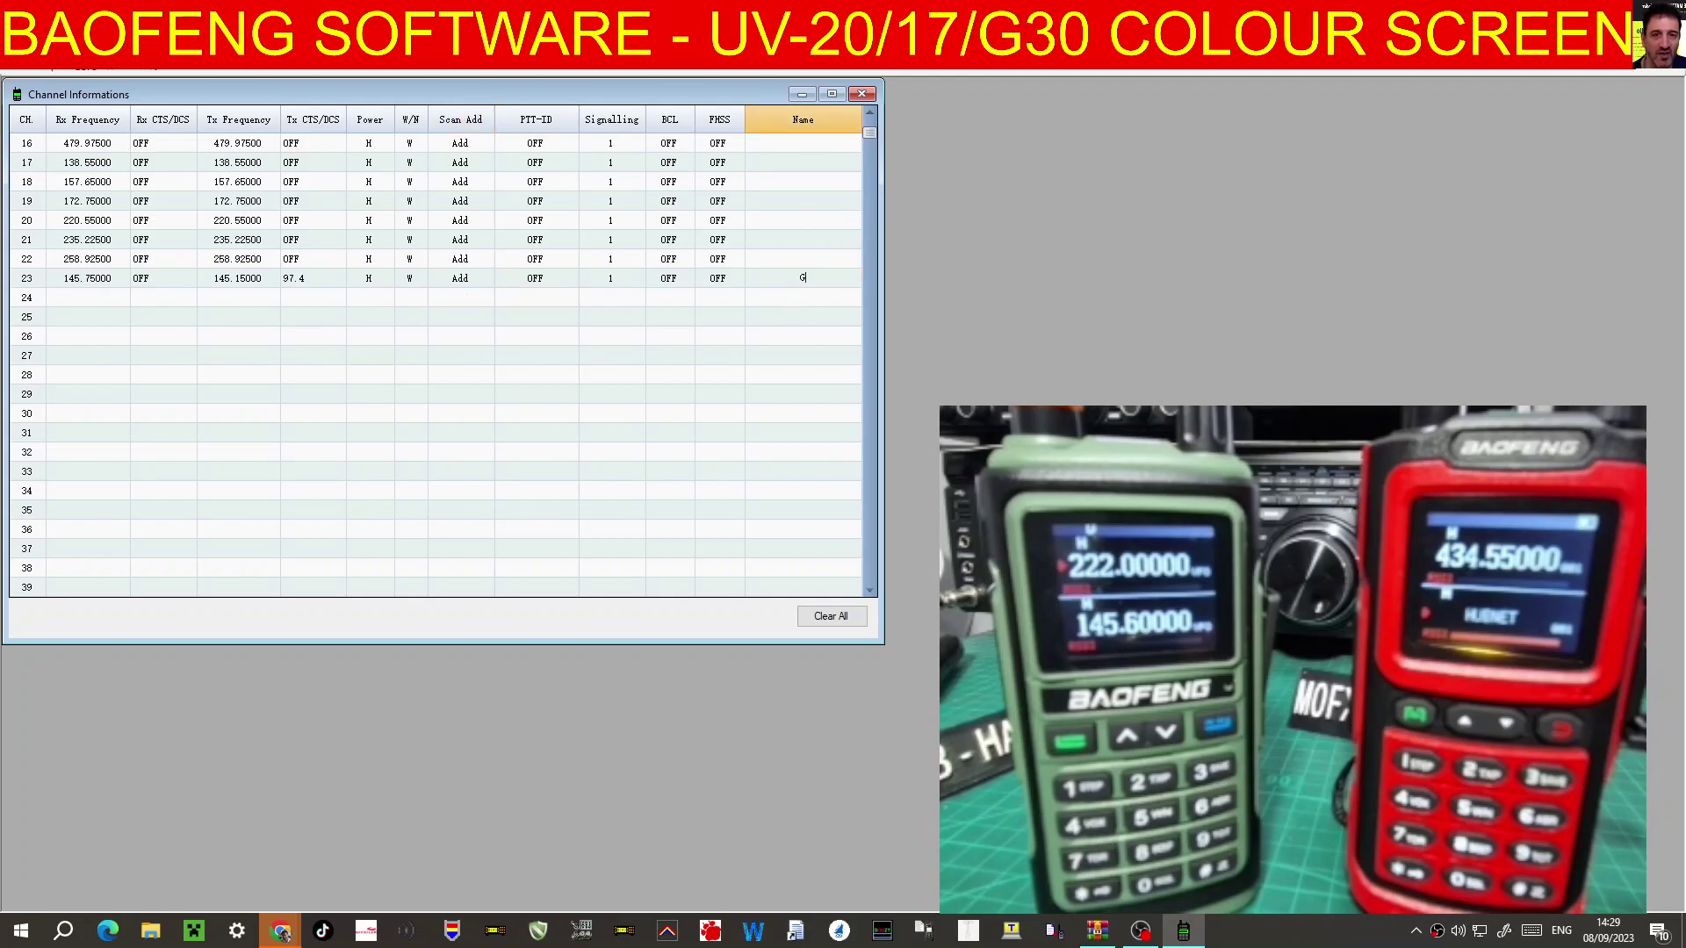
text(GB3BC)
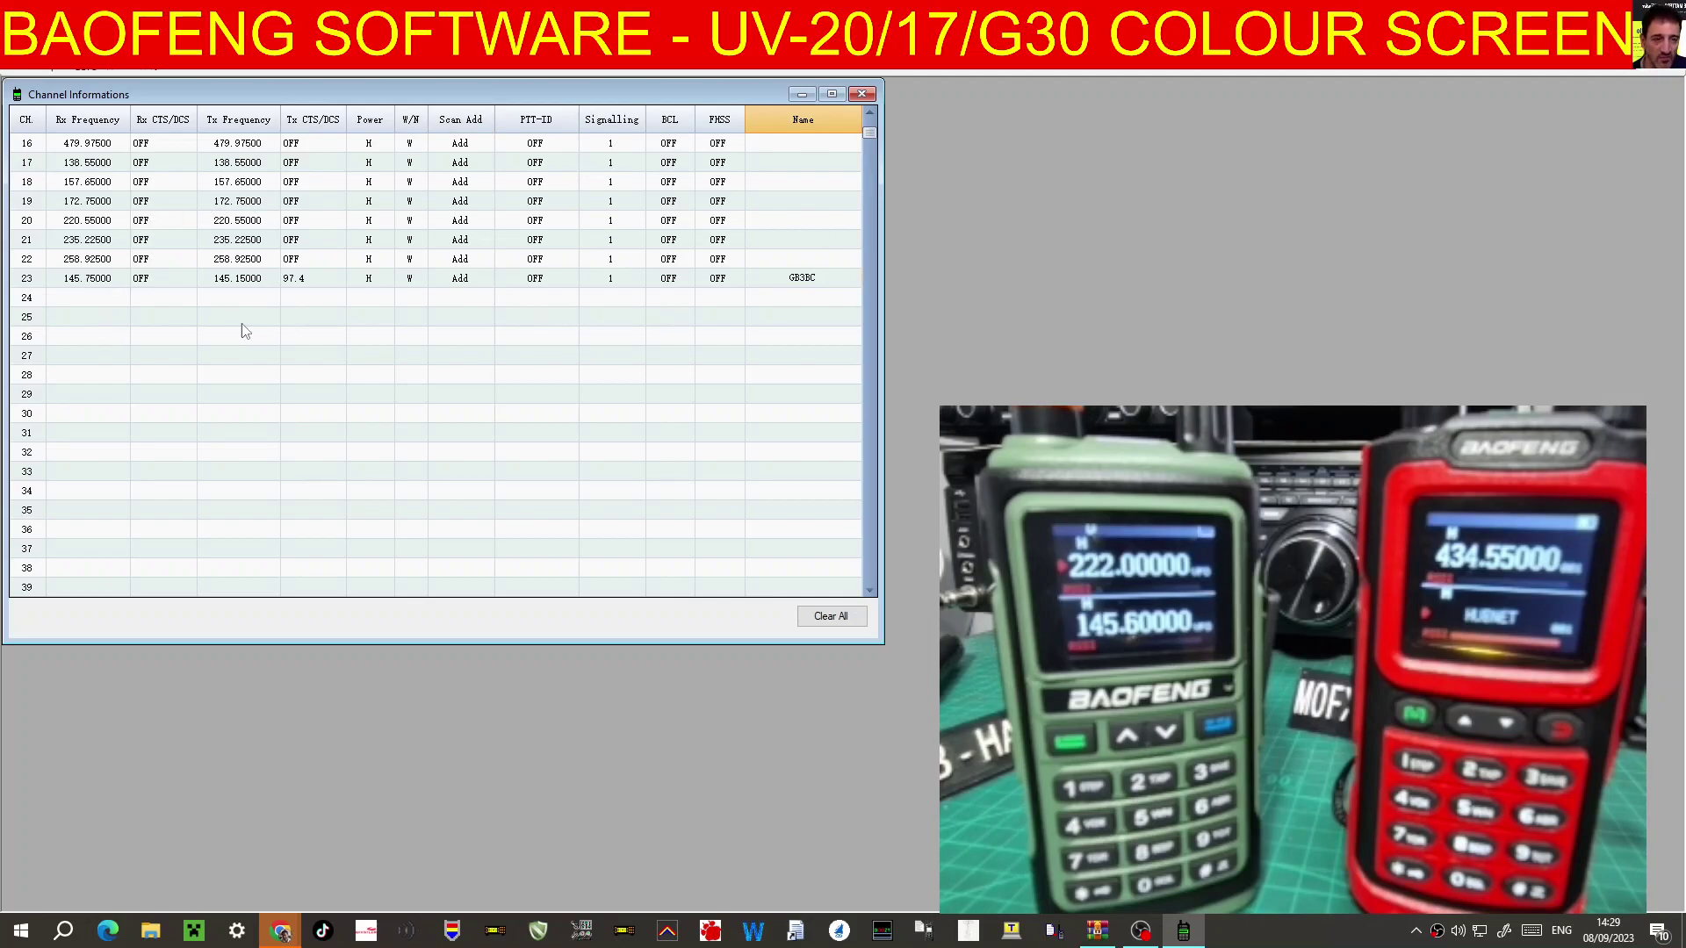
- Create channel 24 with a receive frequency of 145.600 and a transmit frequency of 145.000
click(85, 300)
text(145.6)
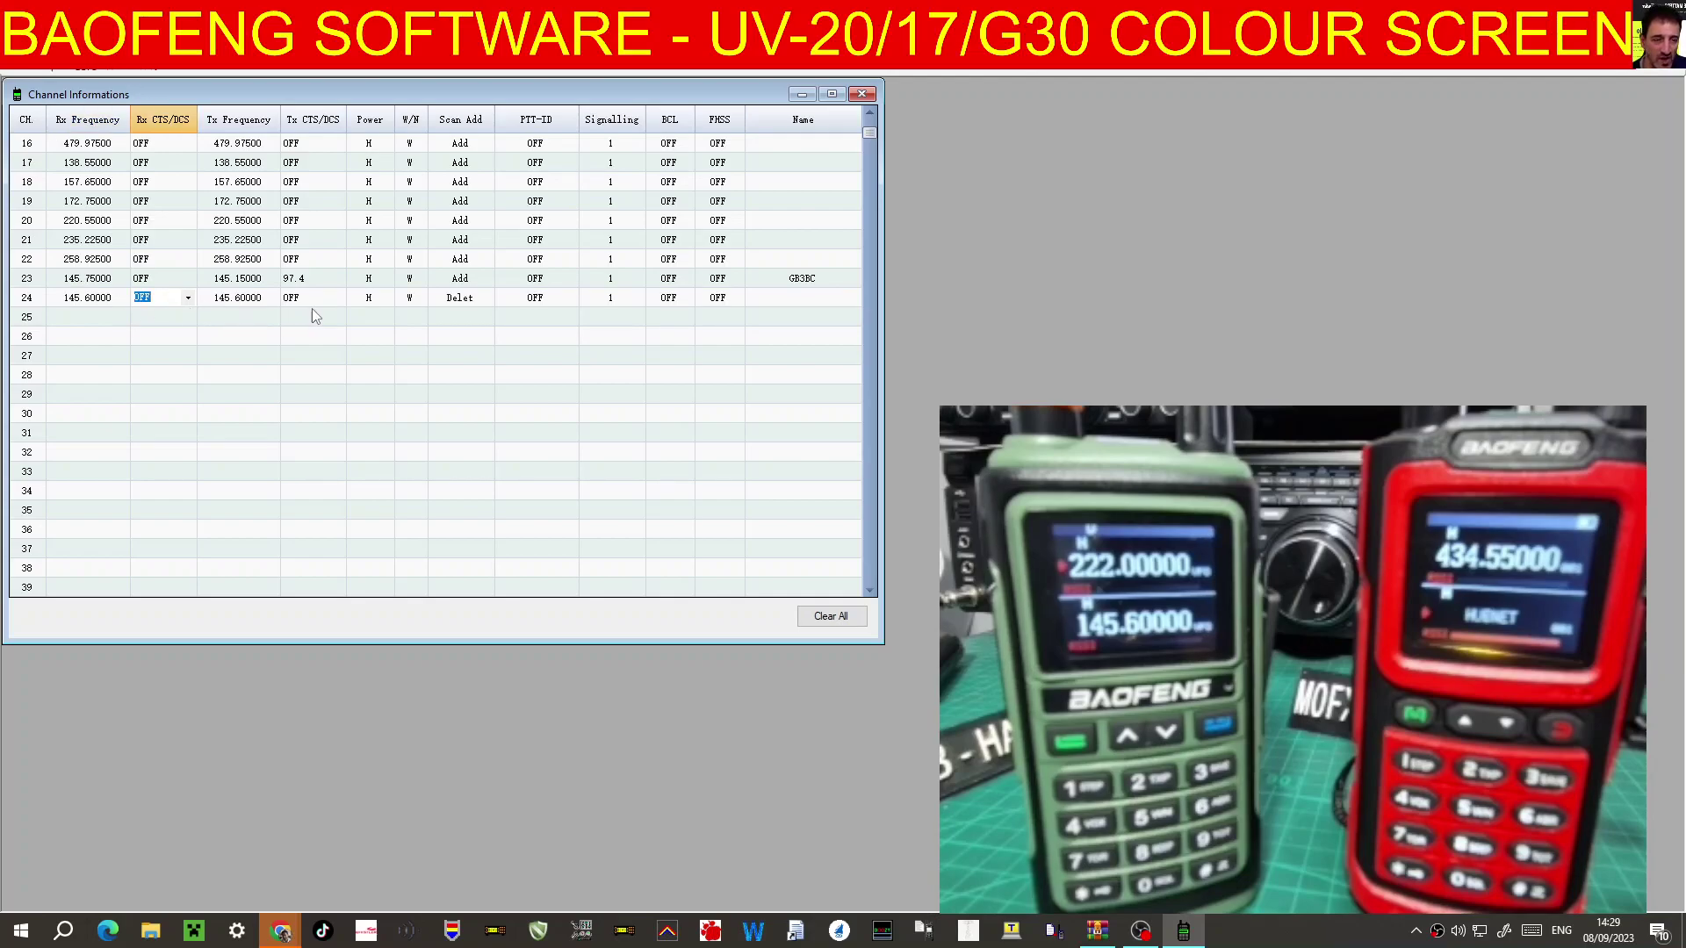
click(243, 299)
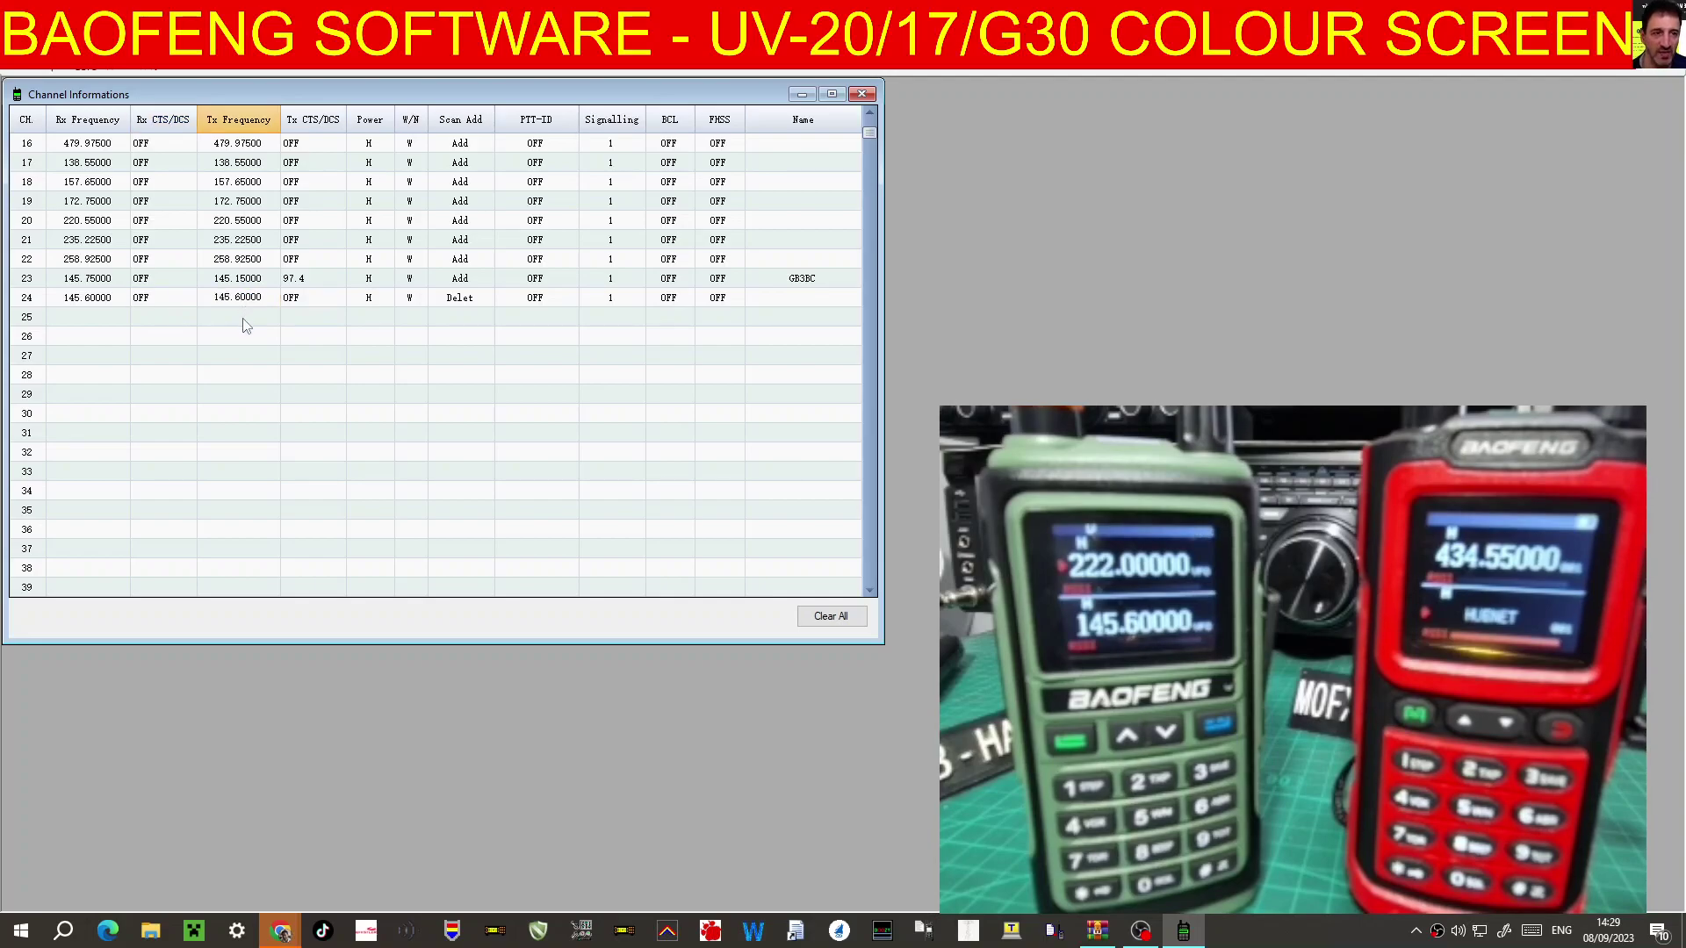
key(BackSpace)
- Set channel 24's transmit CTS/DCS tone to 94.8
click(325, 296)
click(338, 299)
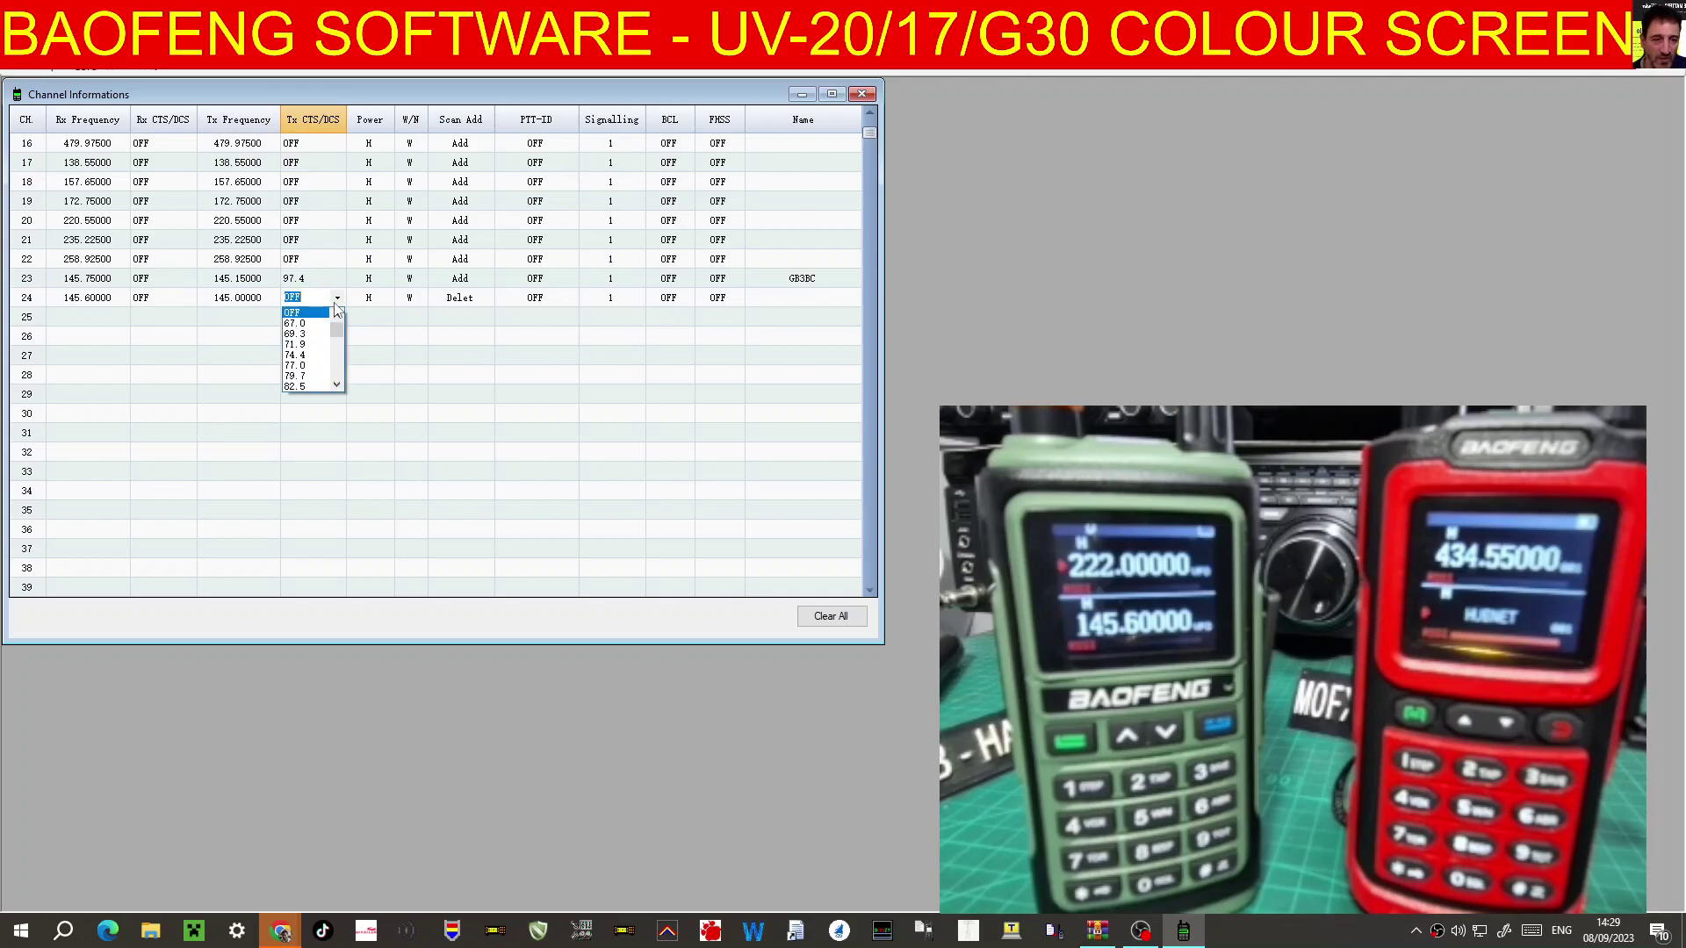
click(337, 385)
click(338, 384)
click(337, 384)
click(337, 384)
click(337, 384)
click(312, 378)
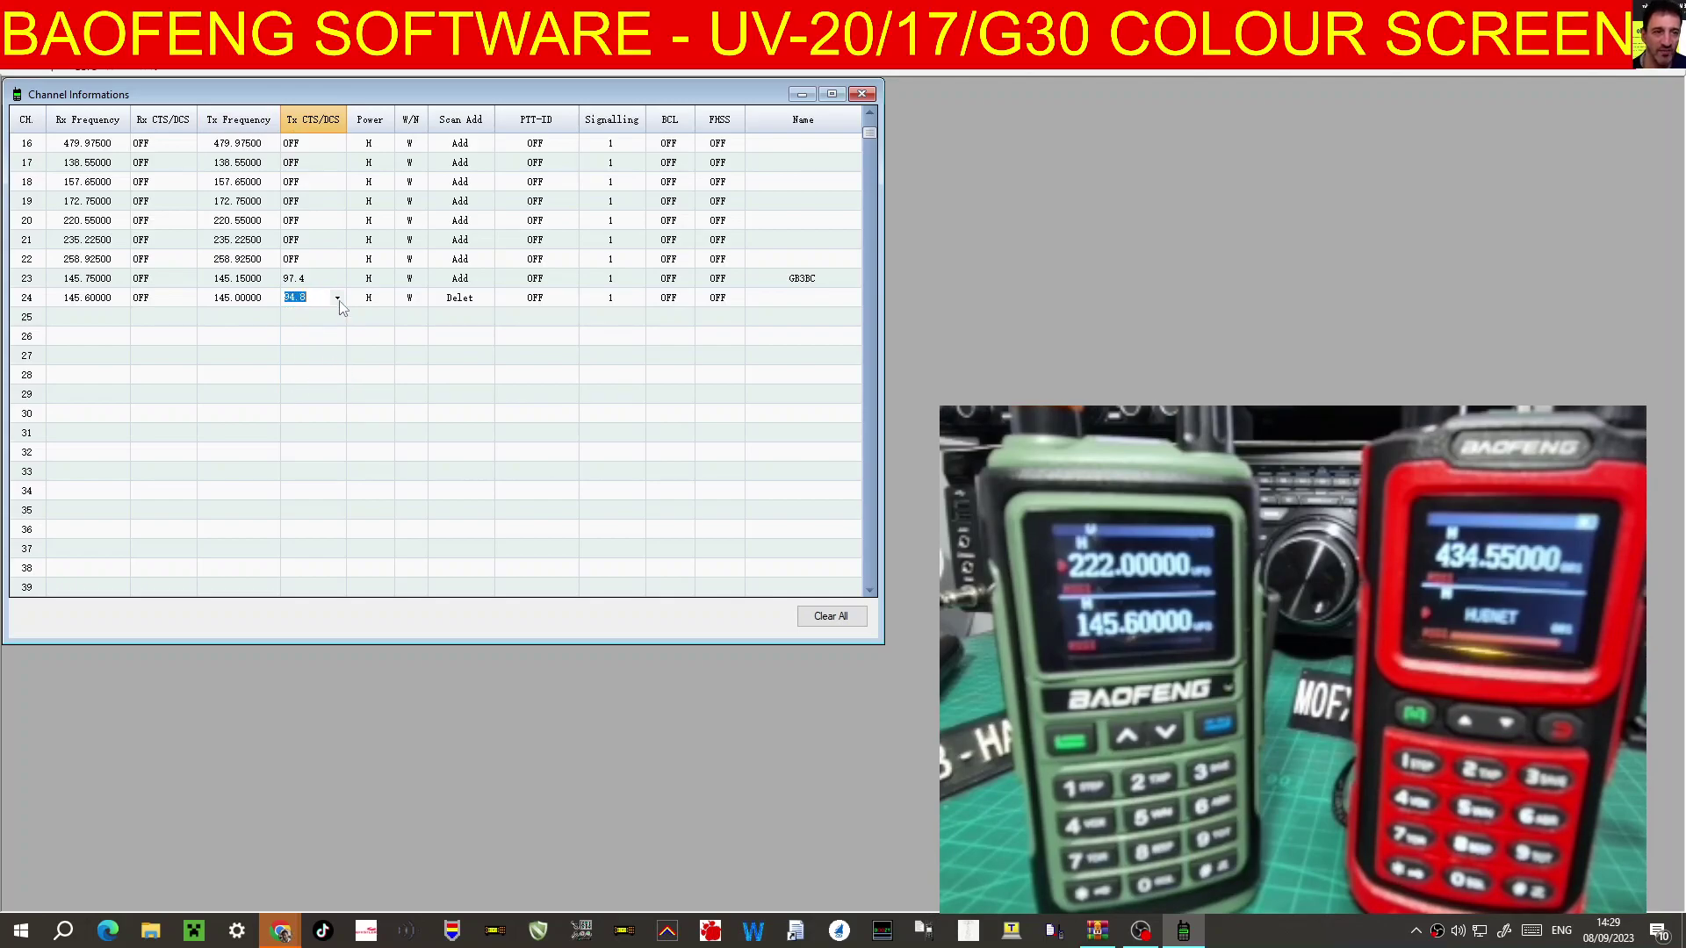
- Correct the transmit CTS/DCS tone of channel 23 (GB3BC) to 94.8
click(337, 279)
click(337, 279)
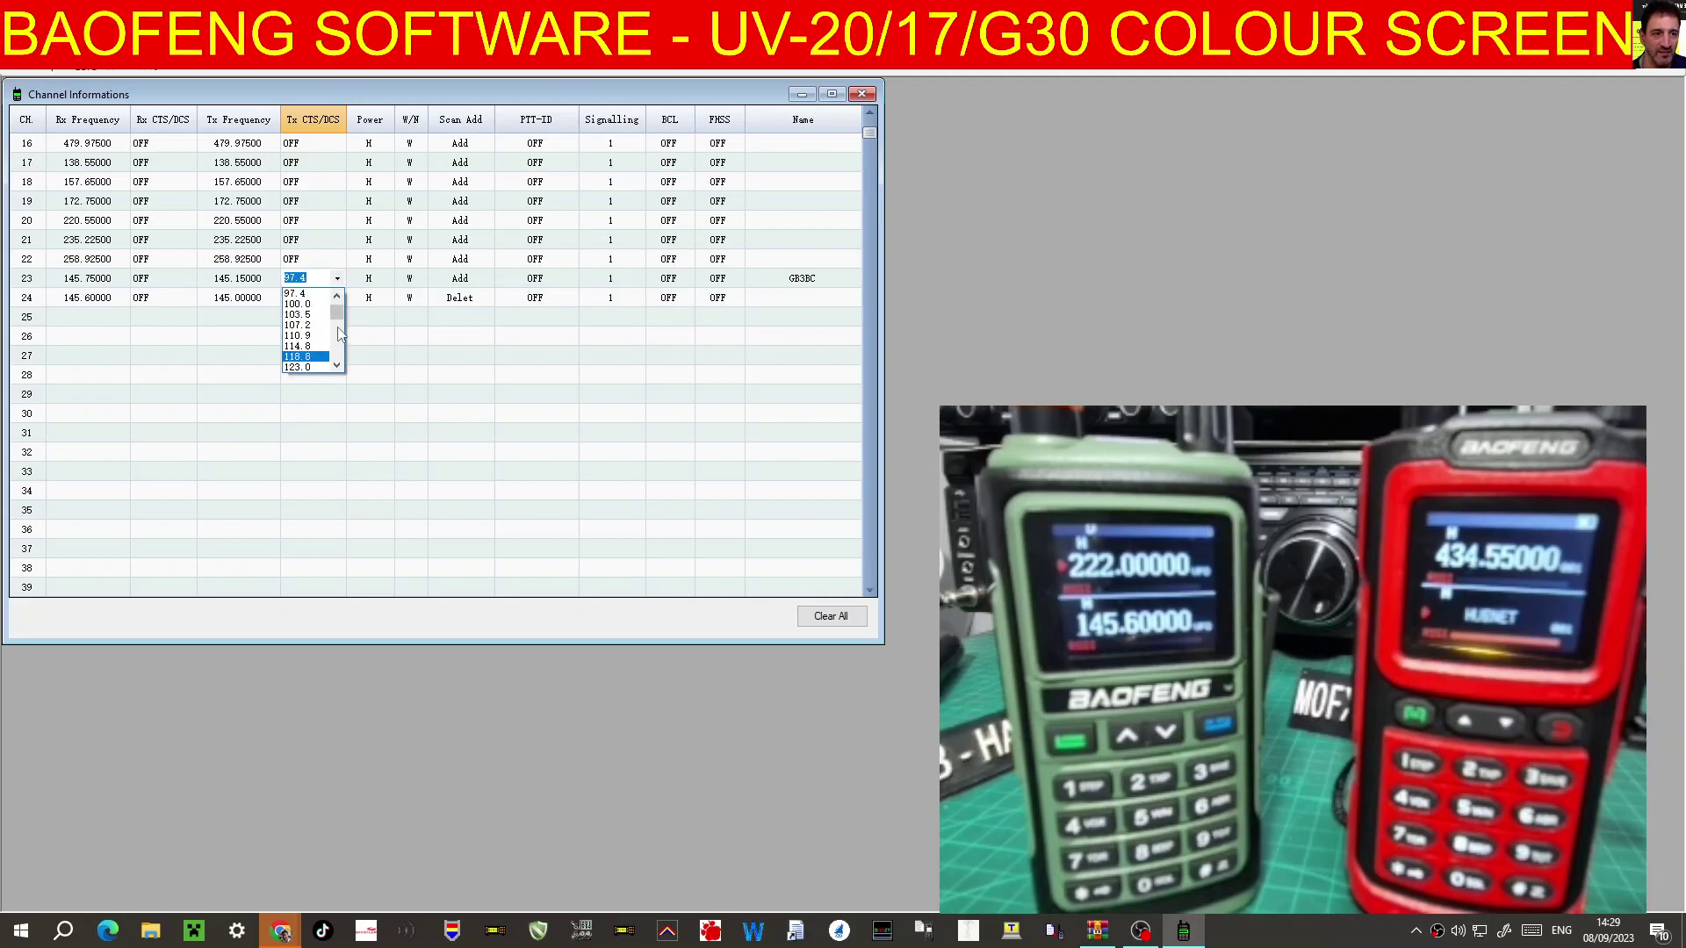
click(337, 297)
click(337, 297)
click(303, 305)
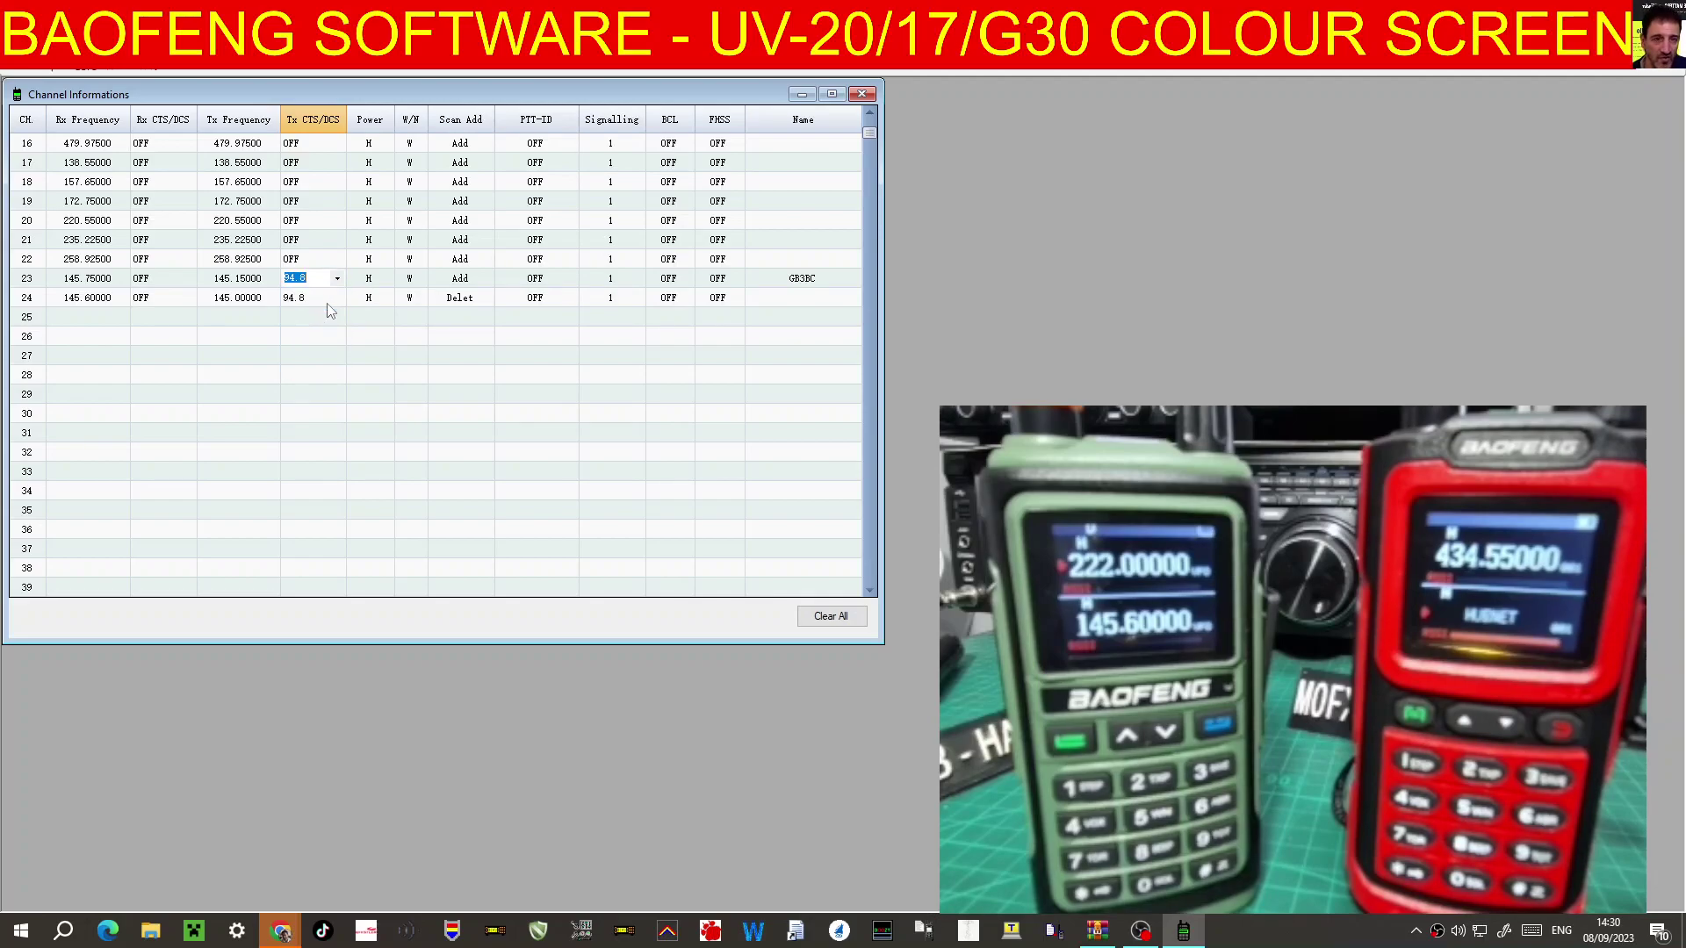
- Name channel 24 GB3WR and set its Scan Add option to Add
click(788, 299)
text(GB3WR)
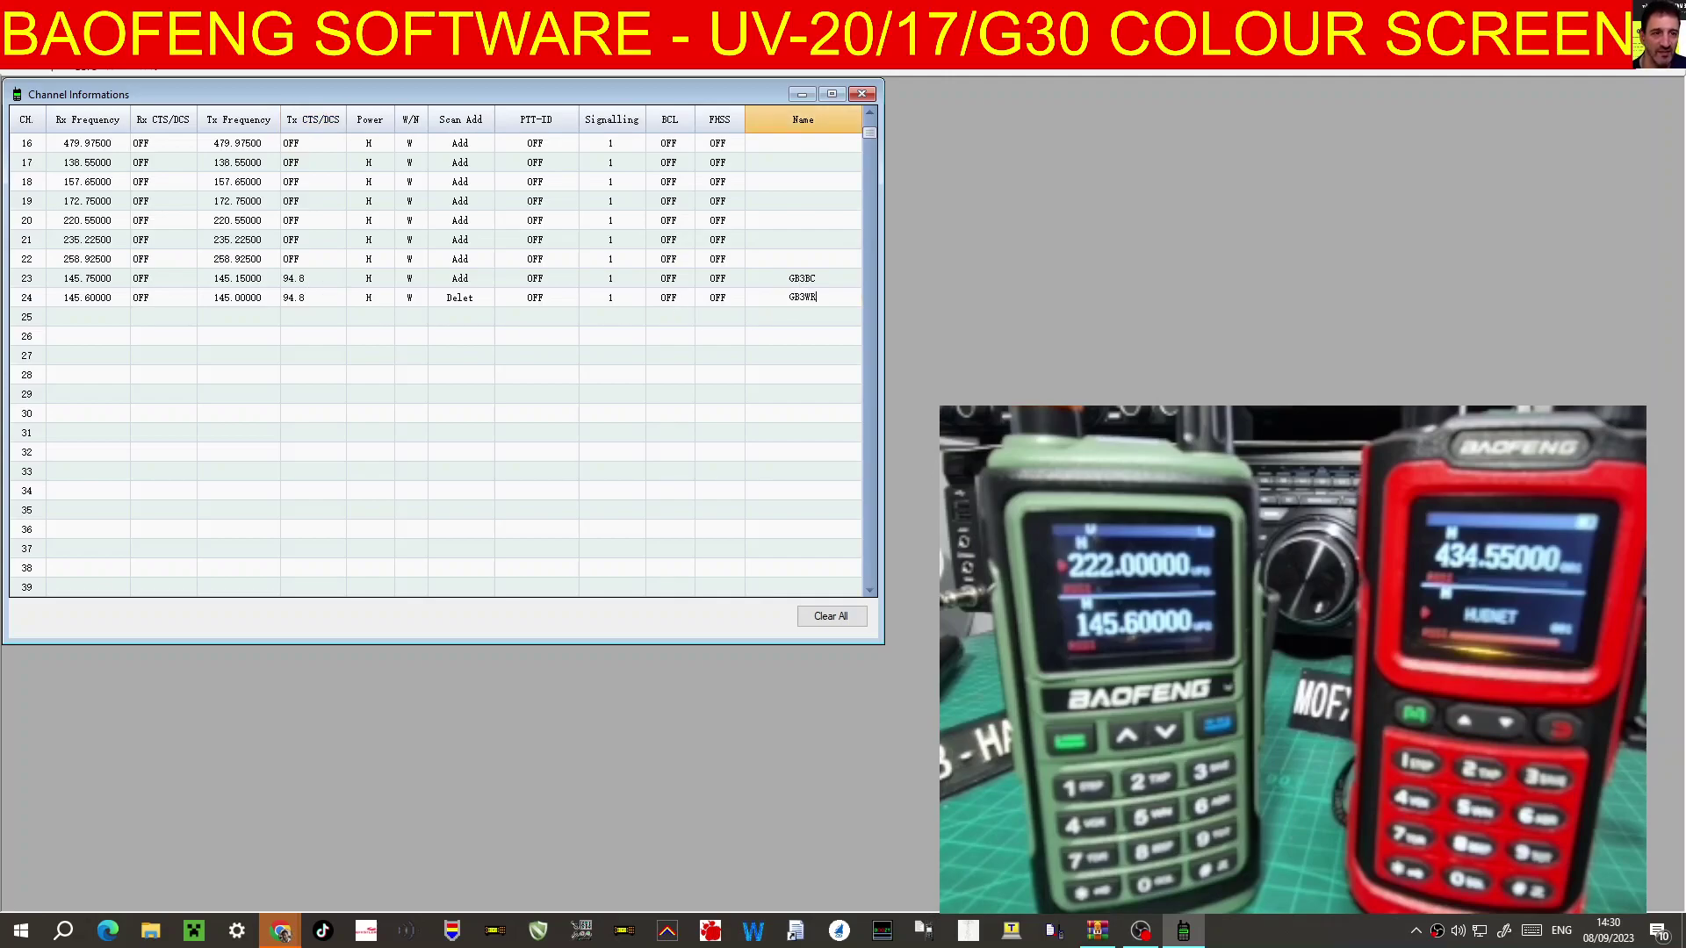
click(472, 301)
click(478, 299)
click(466, 317)
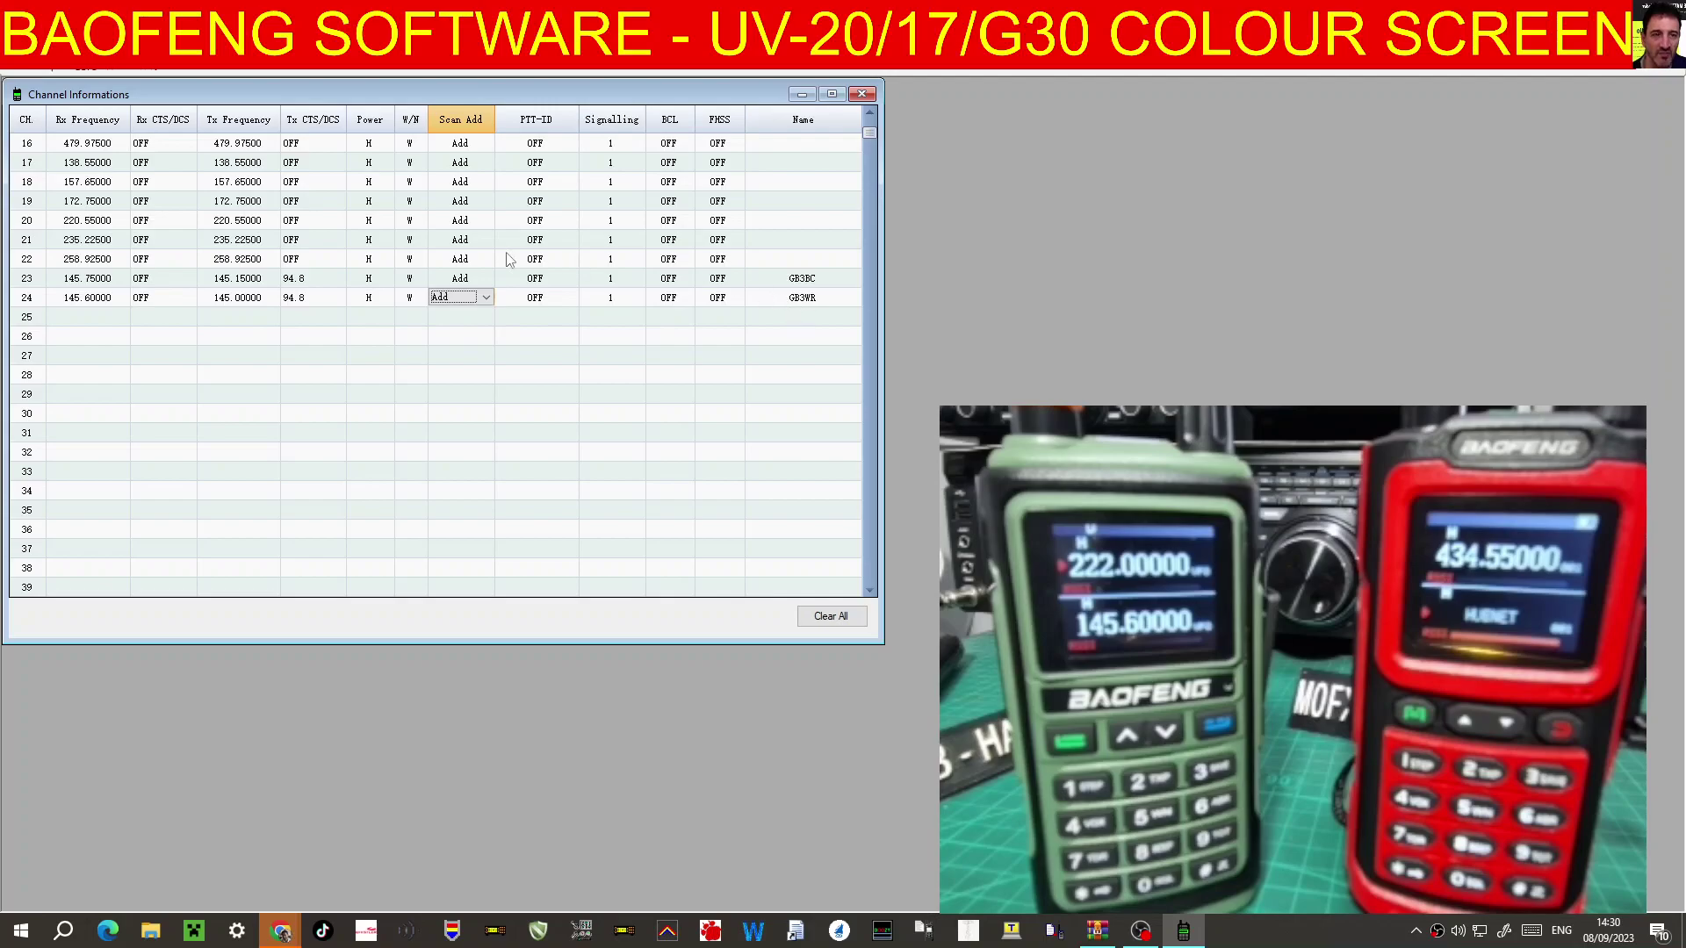
- Replace both the receive and transmit frequencies of channel 22 with 434.550
click(107, 260)
click(107, 259)
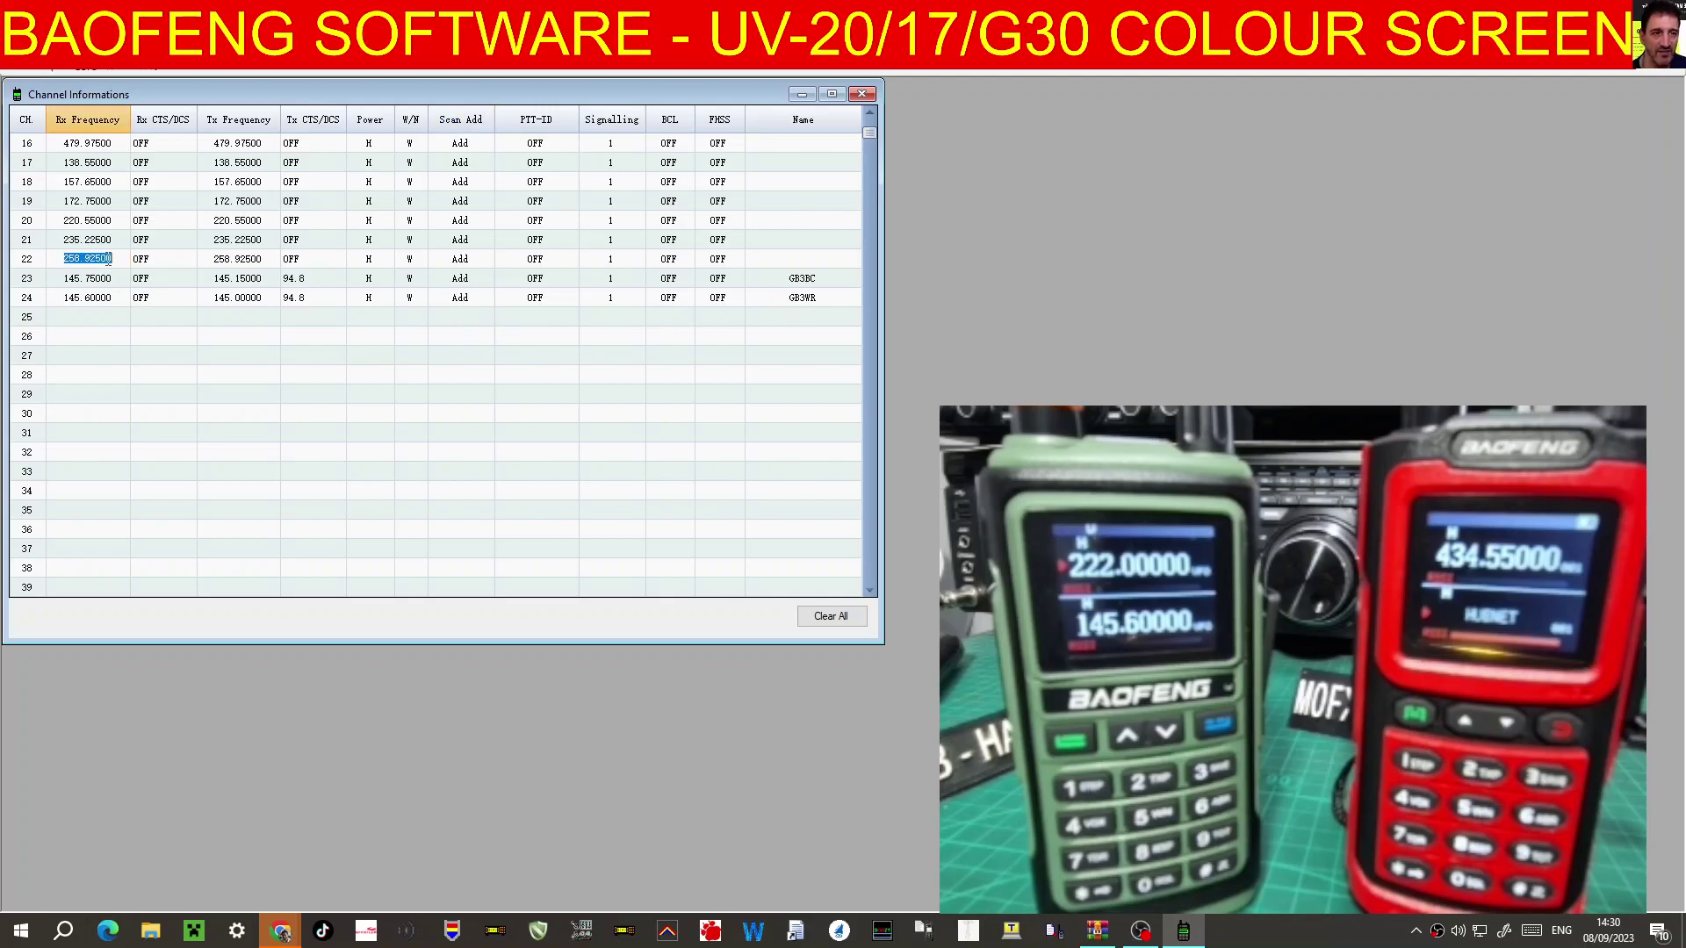
text(4)
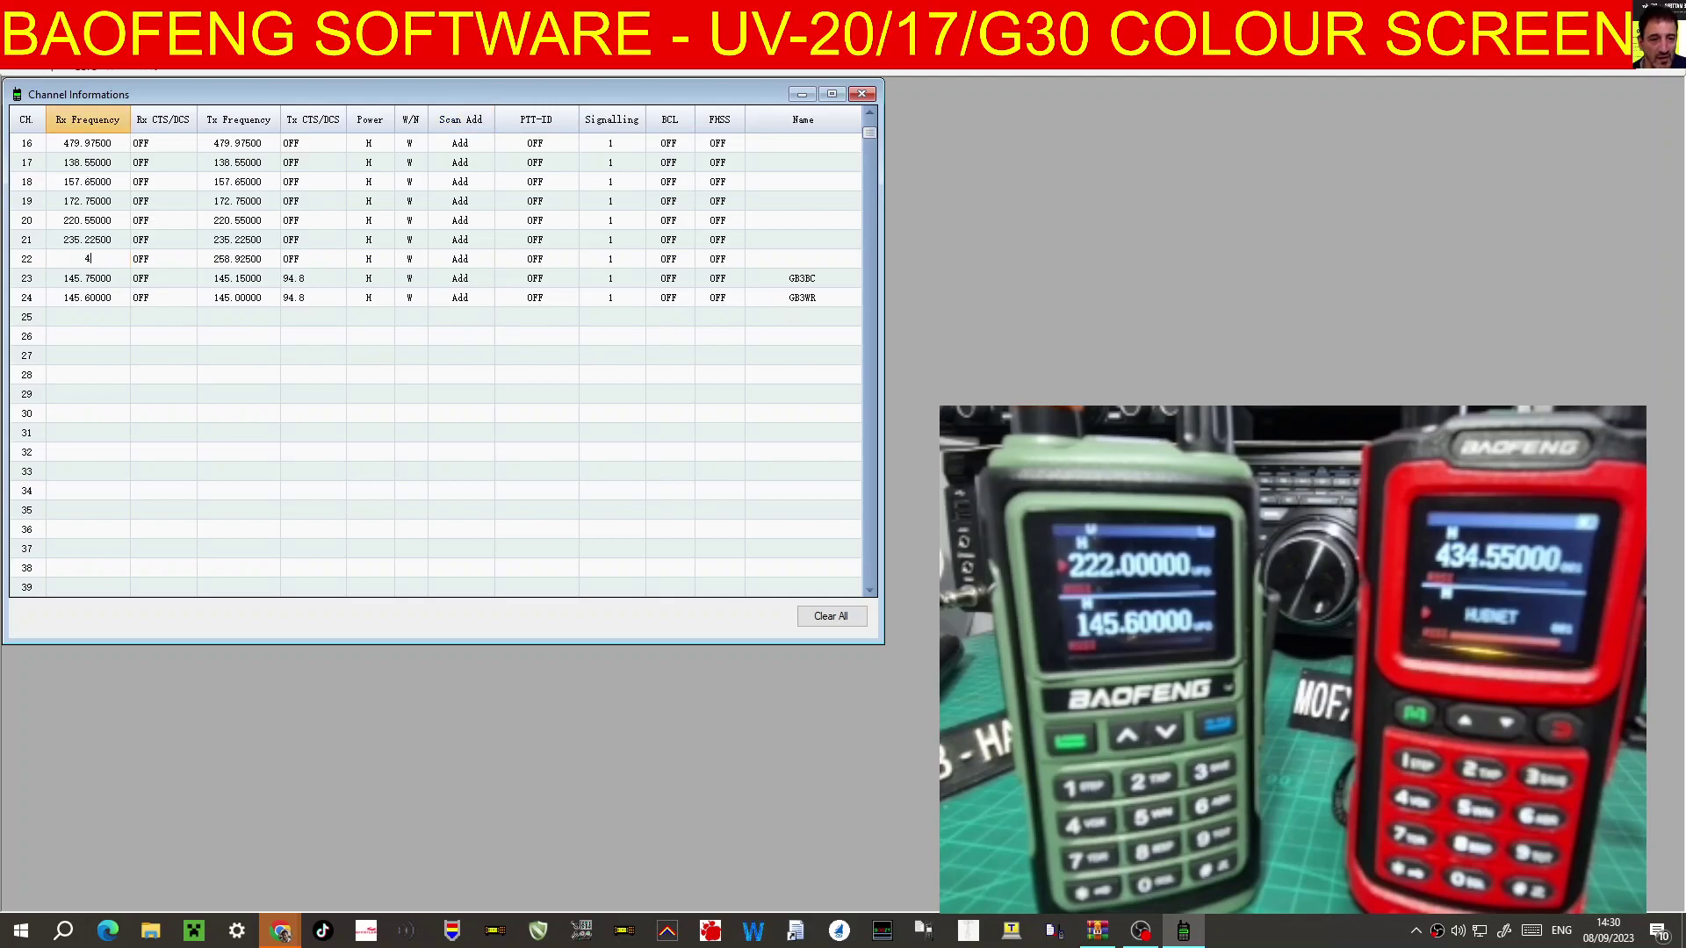
text(34.550)
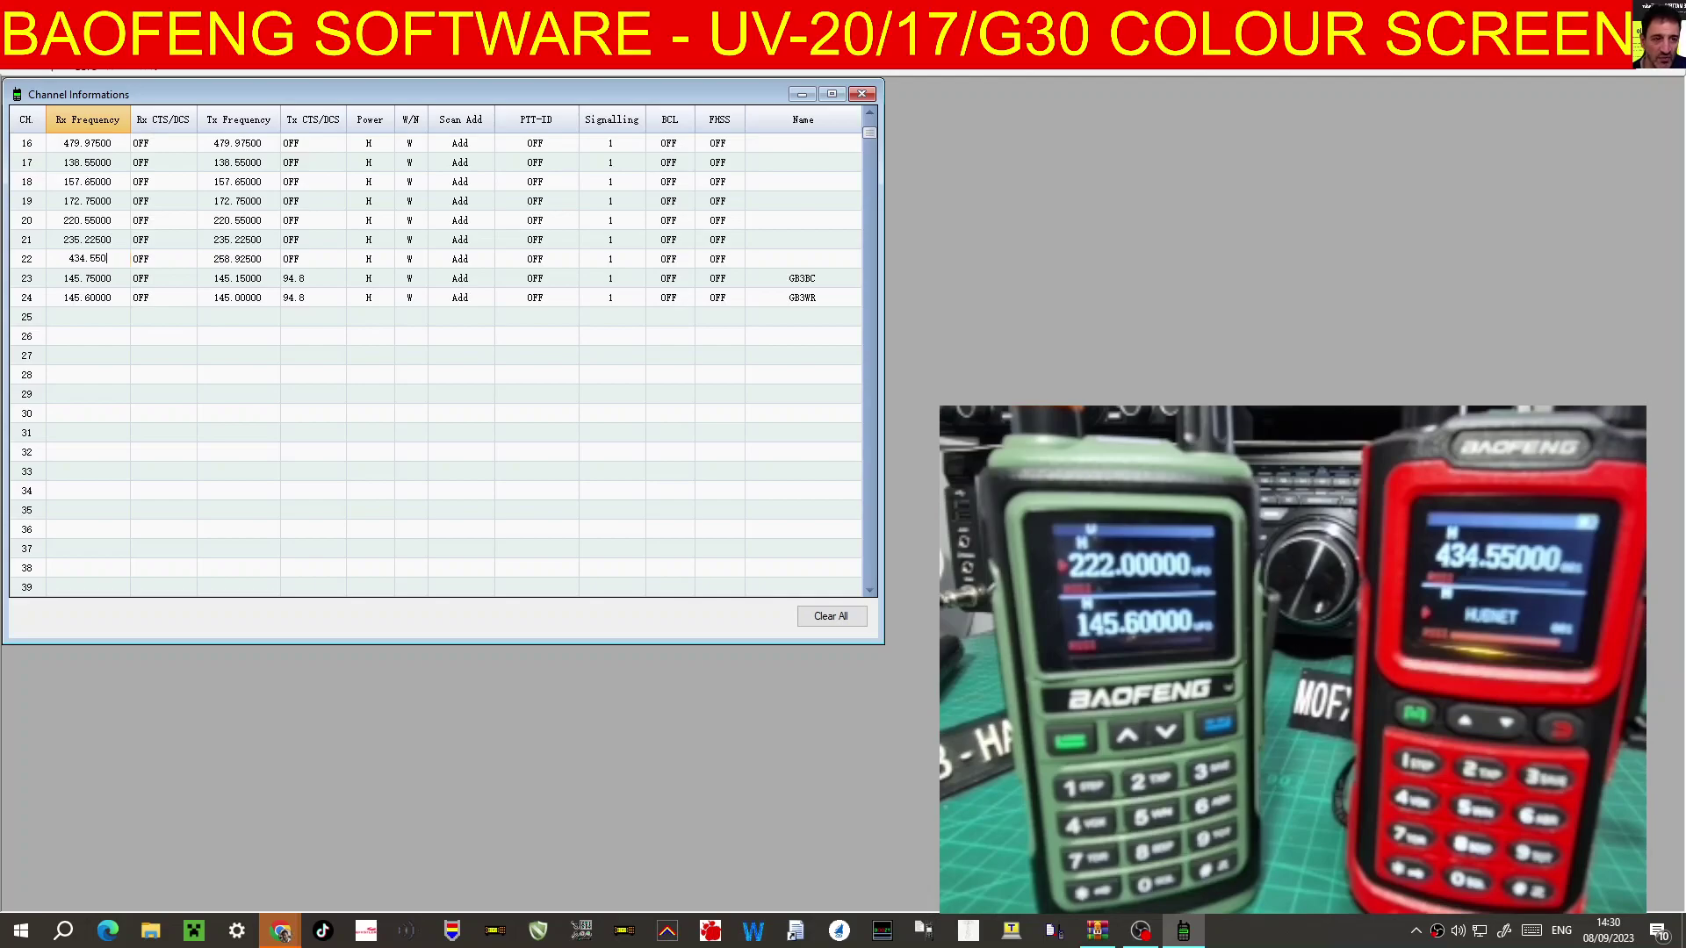
click(253, 259)
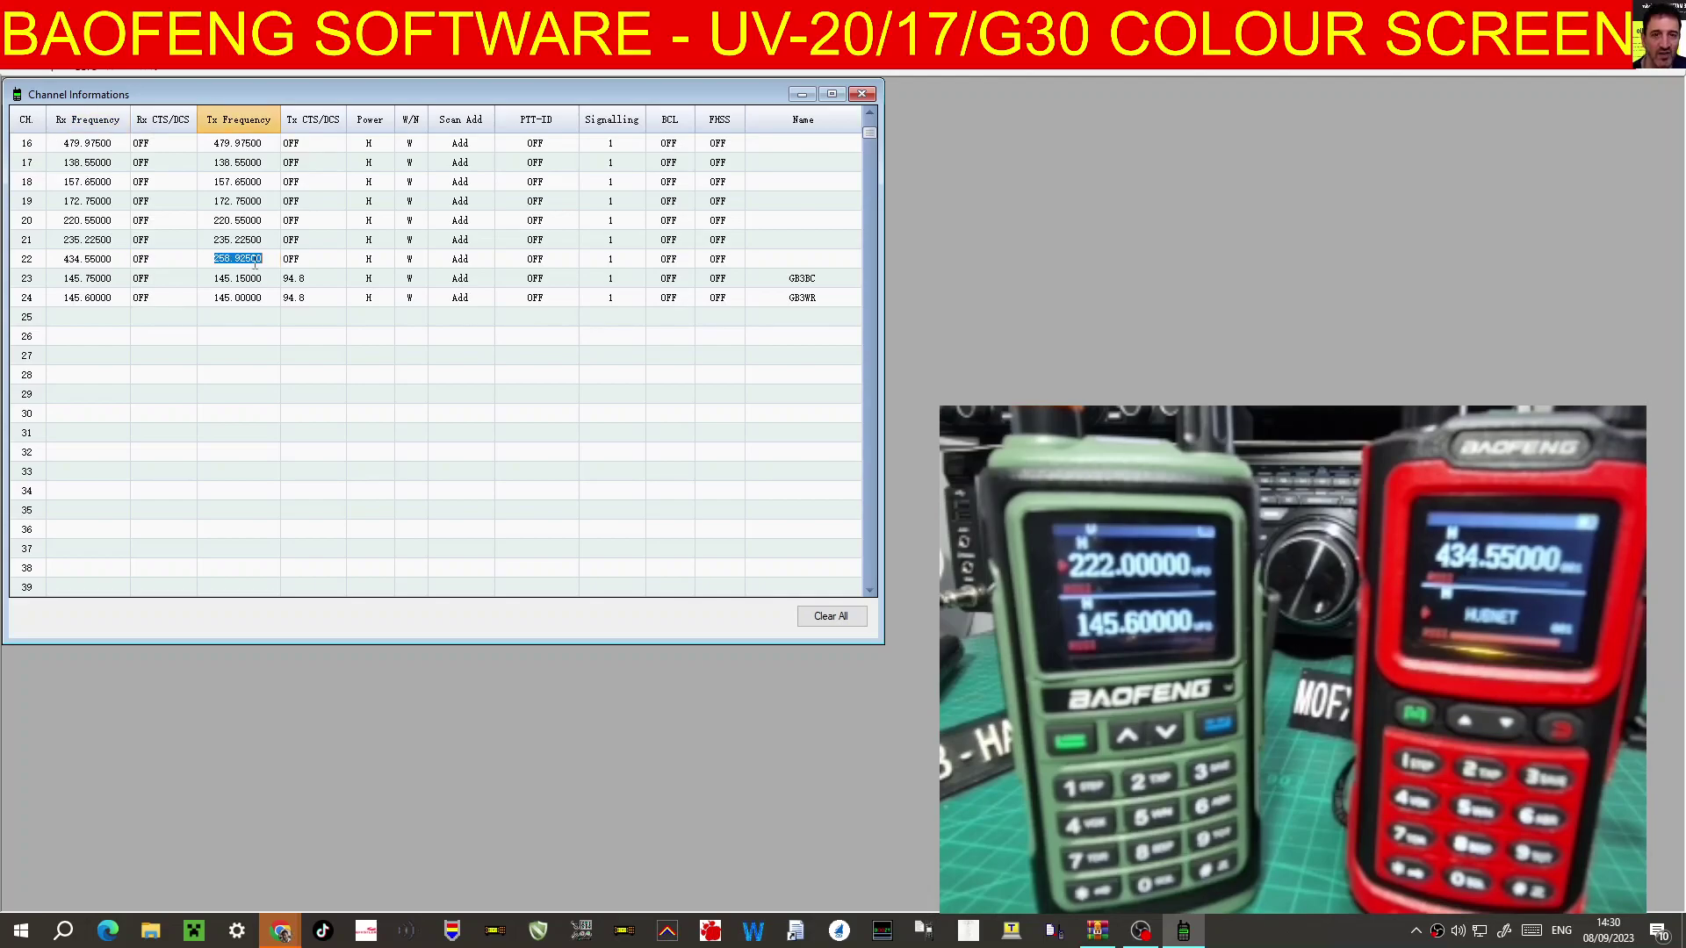
text(434.550)
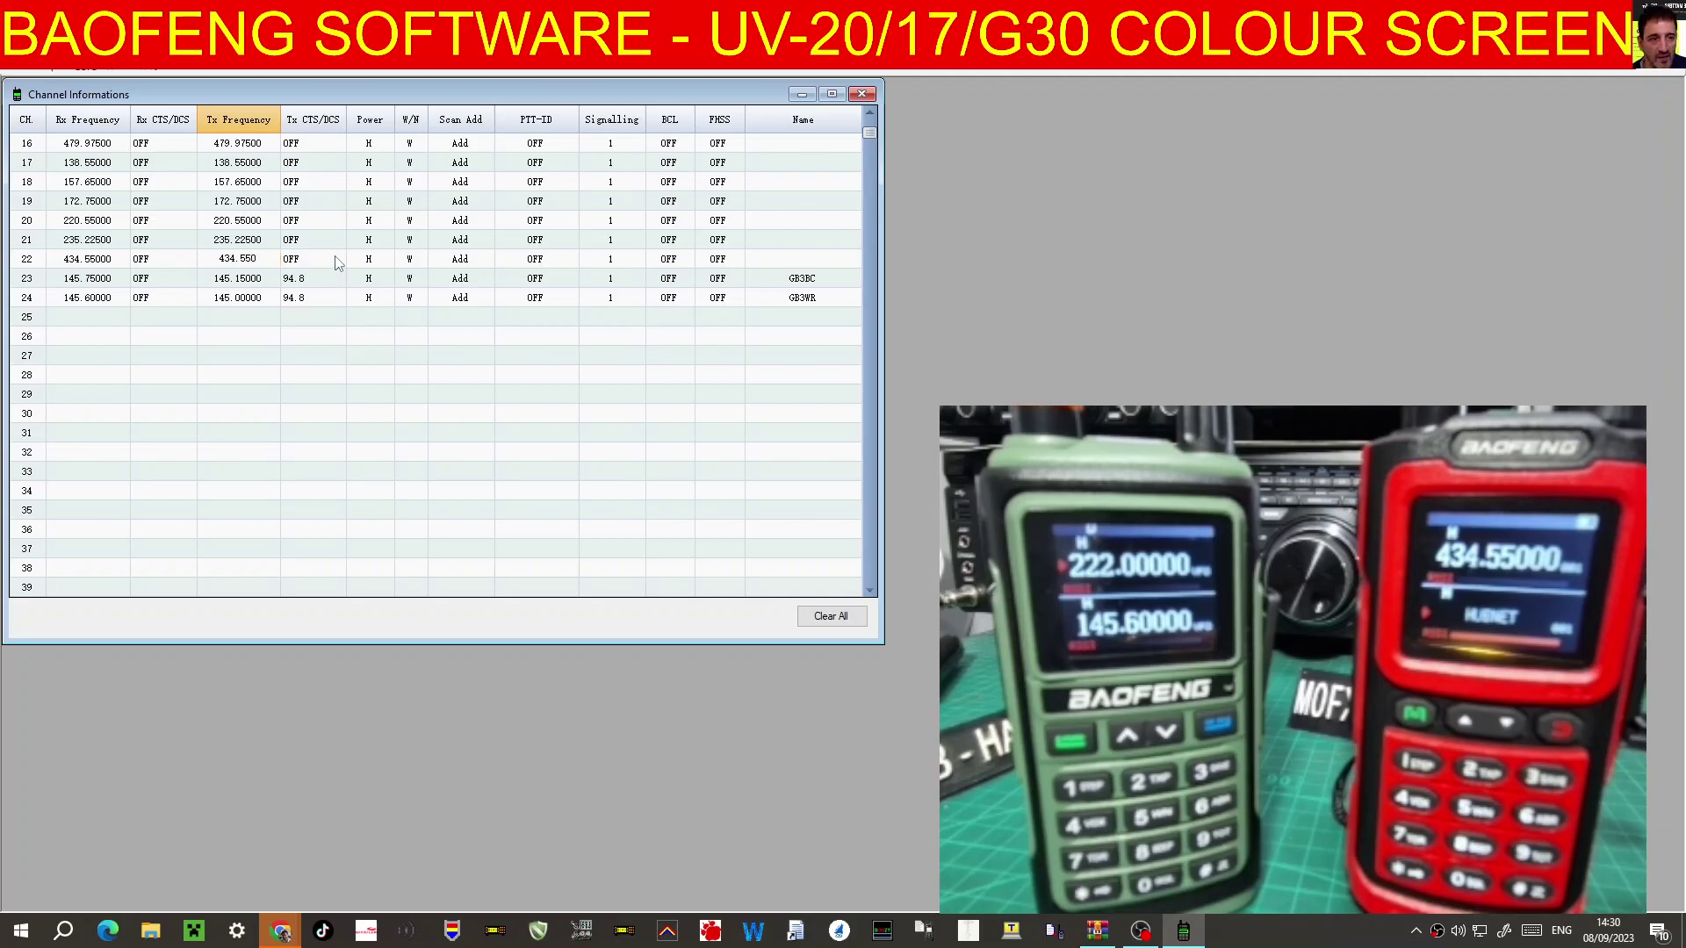
- Set channel 22's transmit CTS/DCS tone to 77.0 and its power to L
click(336, 260)
click(337, 259)
click(314, 334)
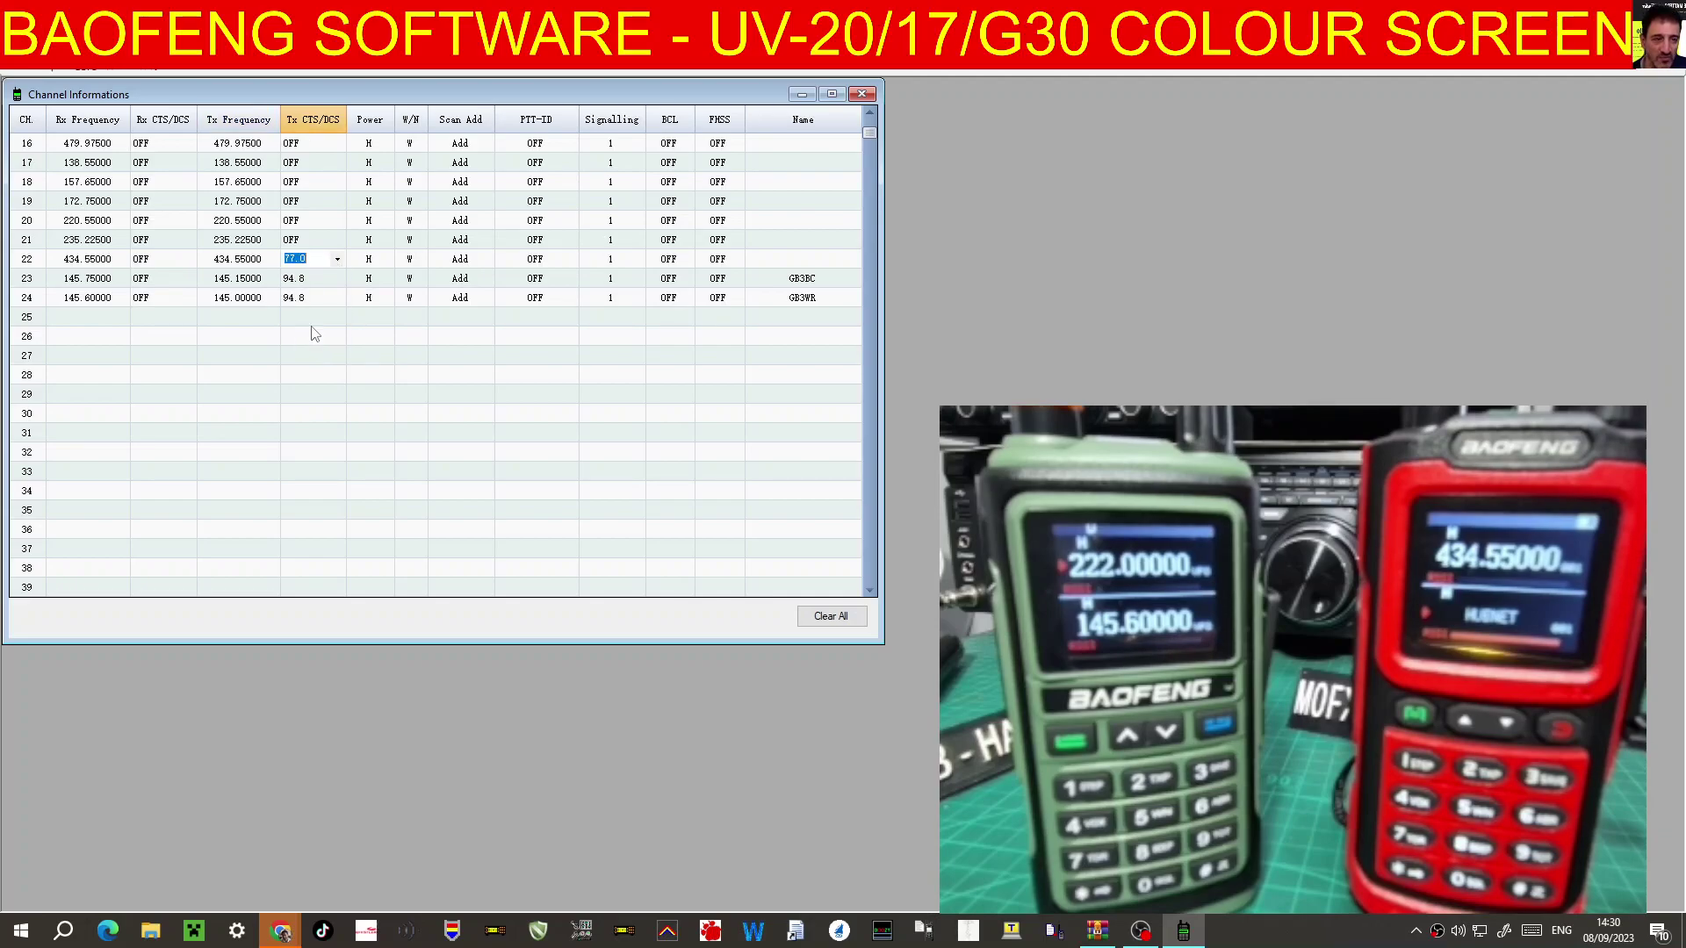
click(374, 260)
click(375, 260)
click(364, 285)
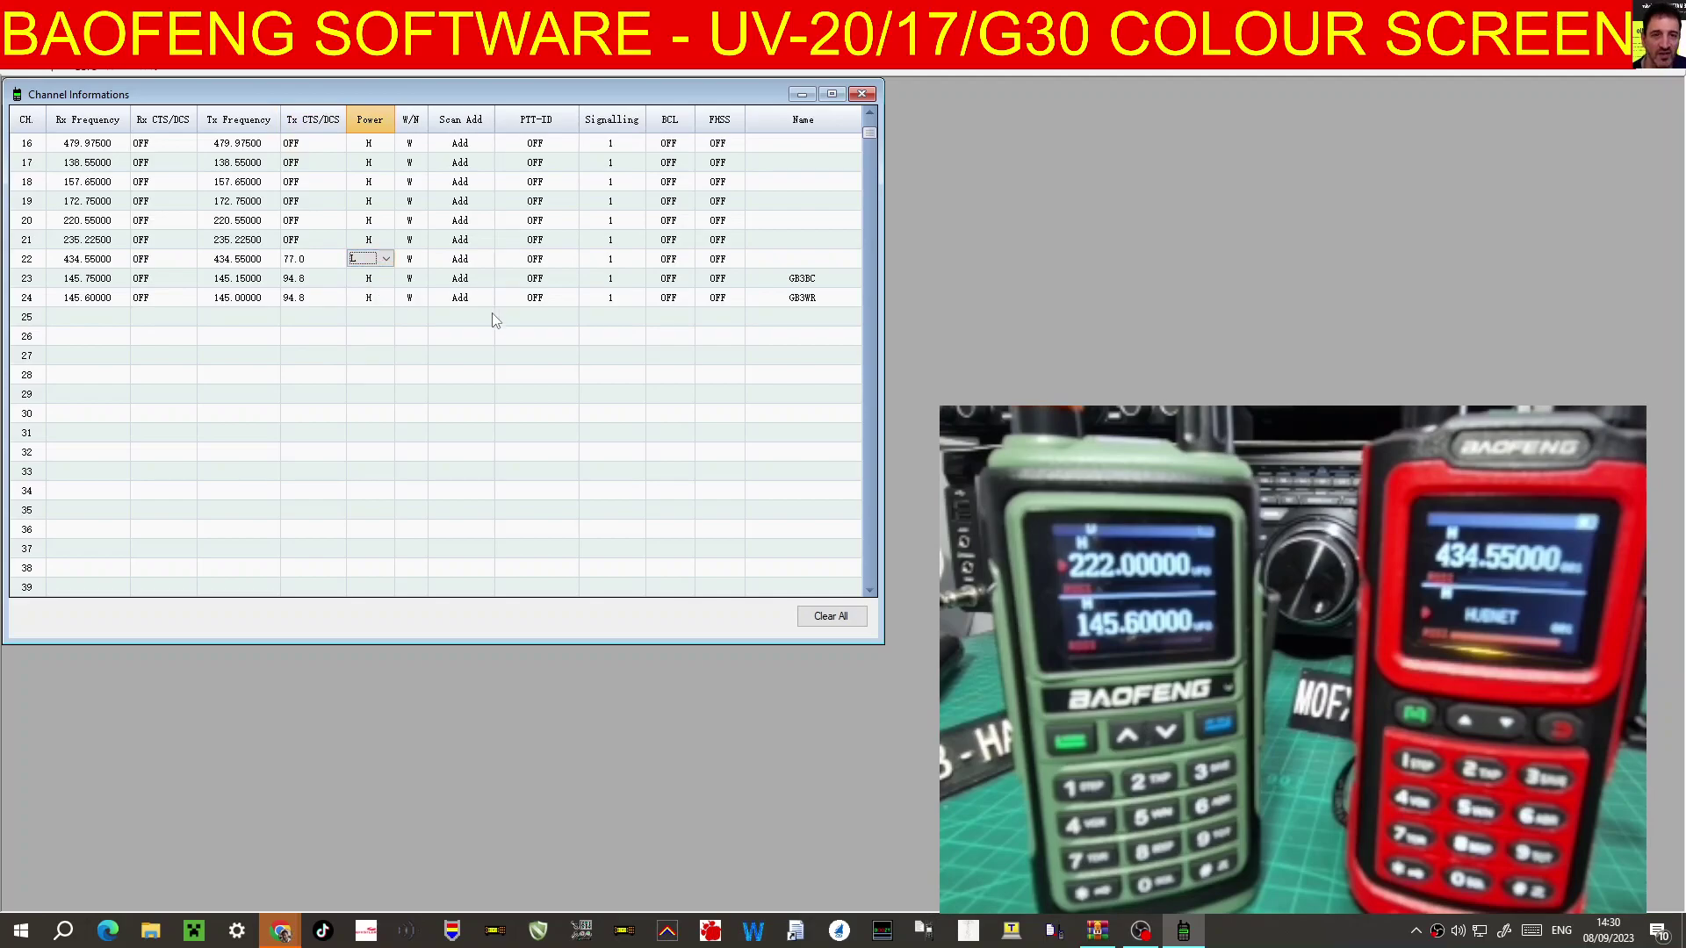
- Name channel 22 HUBNET
click(781, 259)
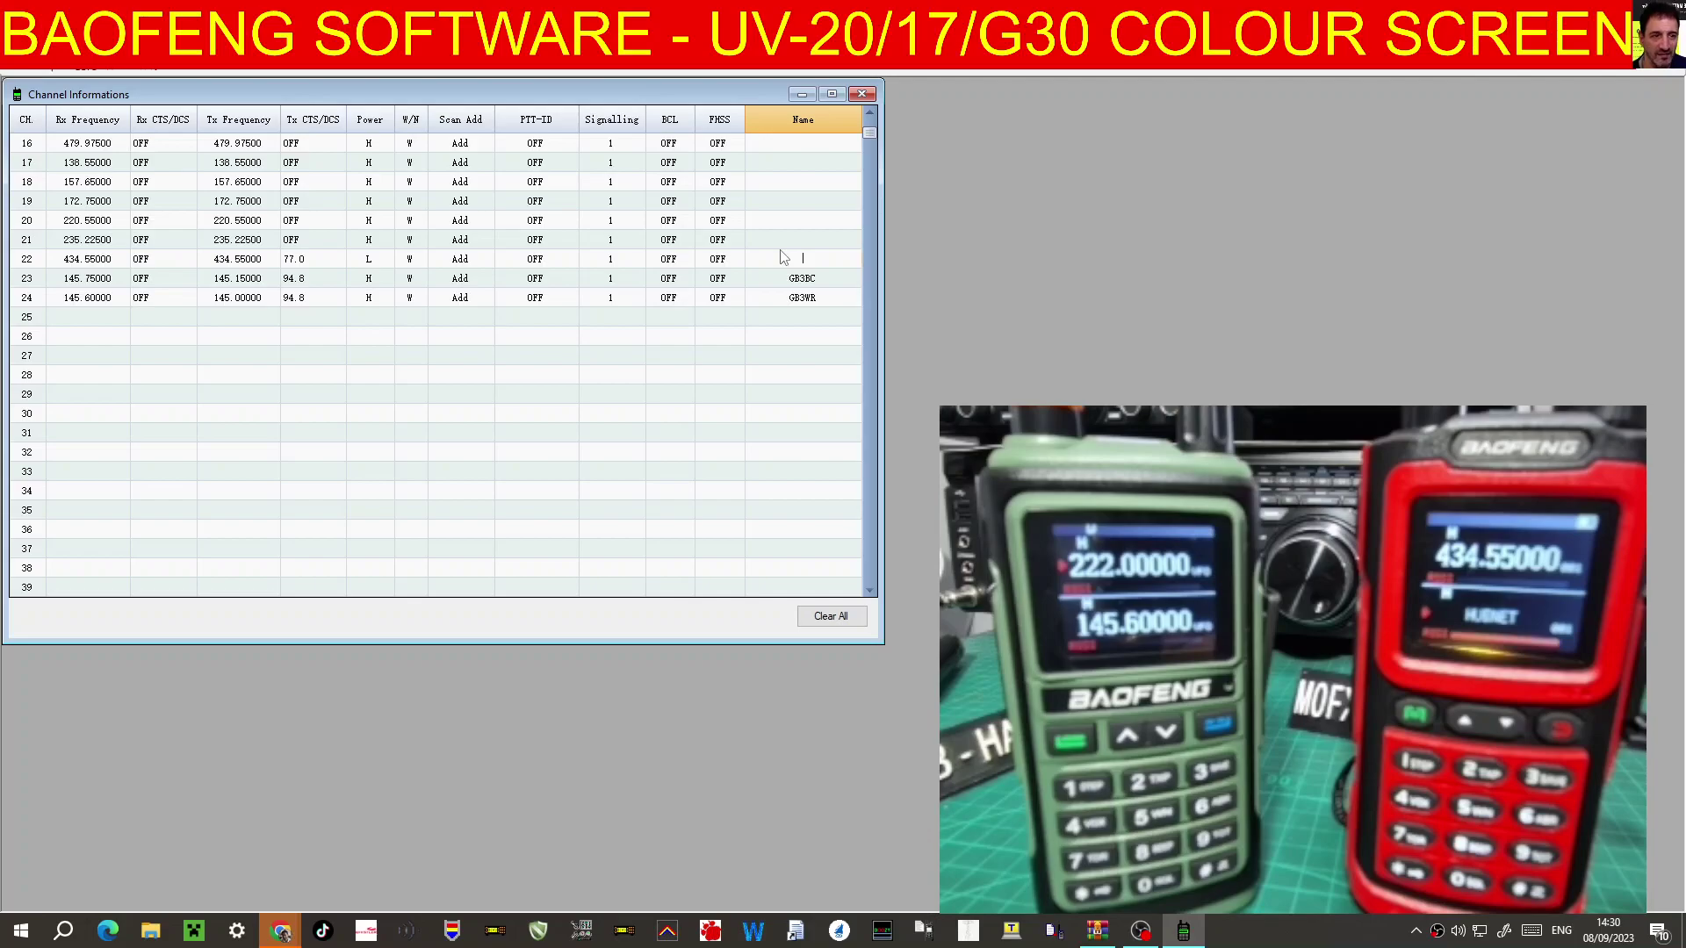
text(HUBNET)
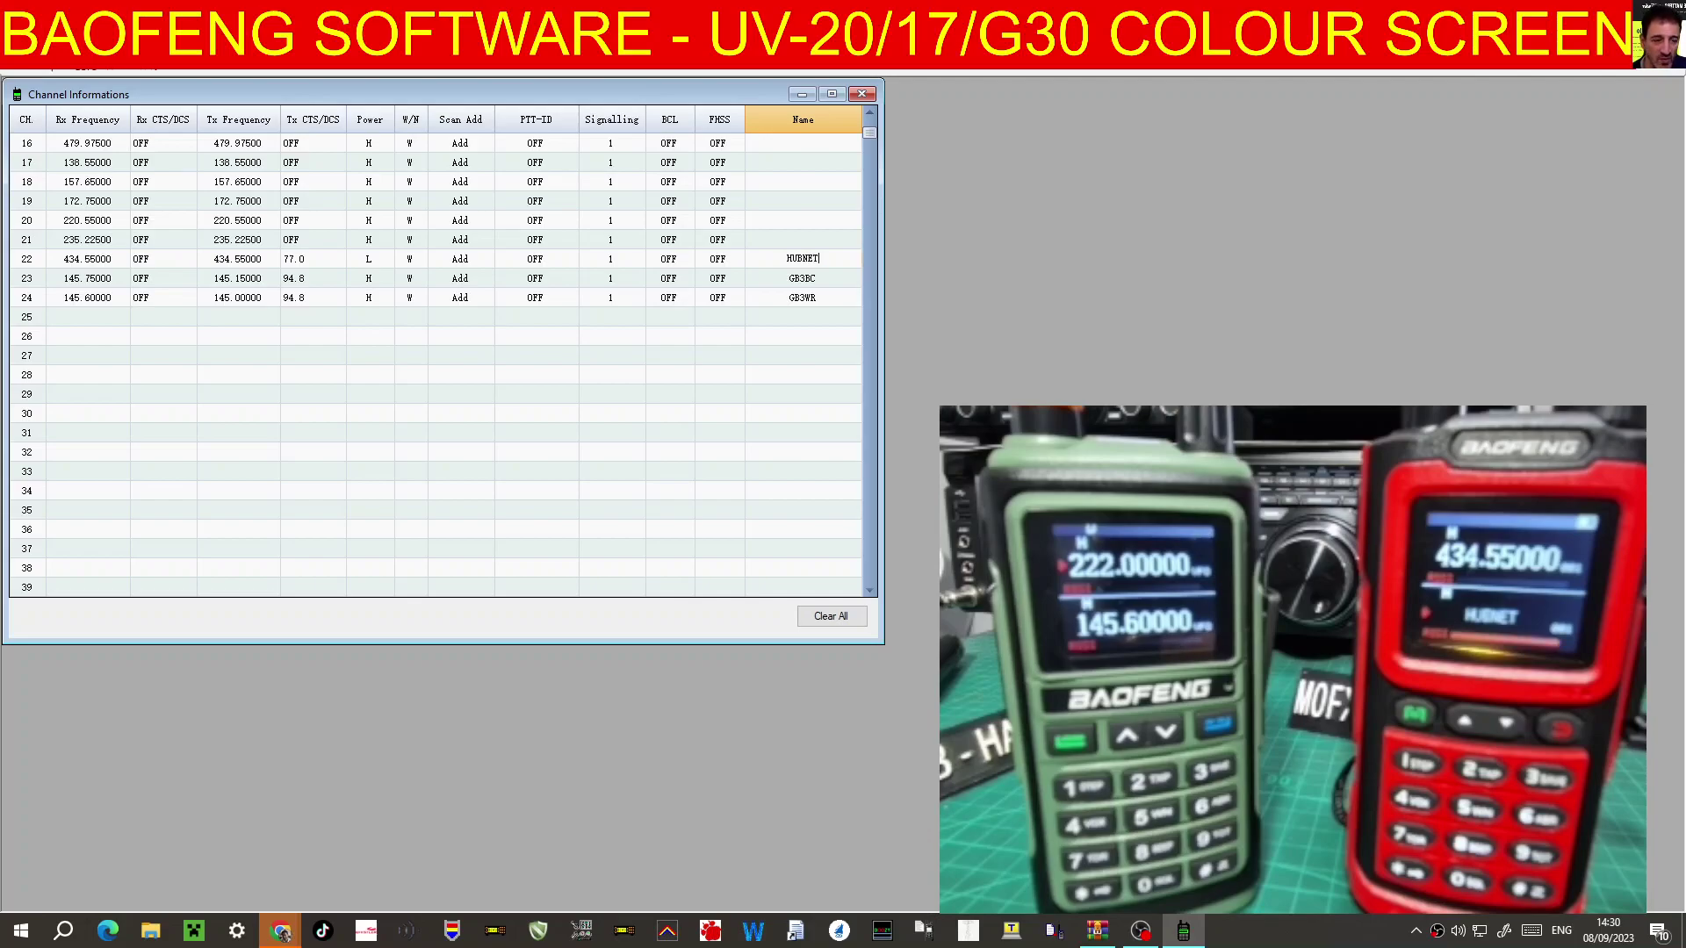
click(641, 378)
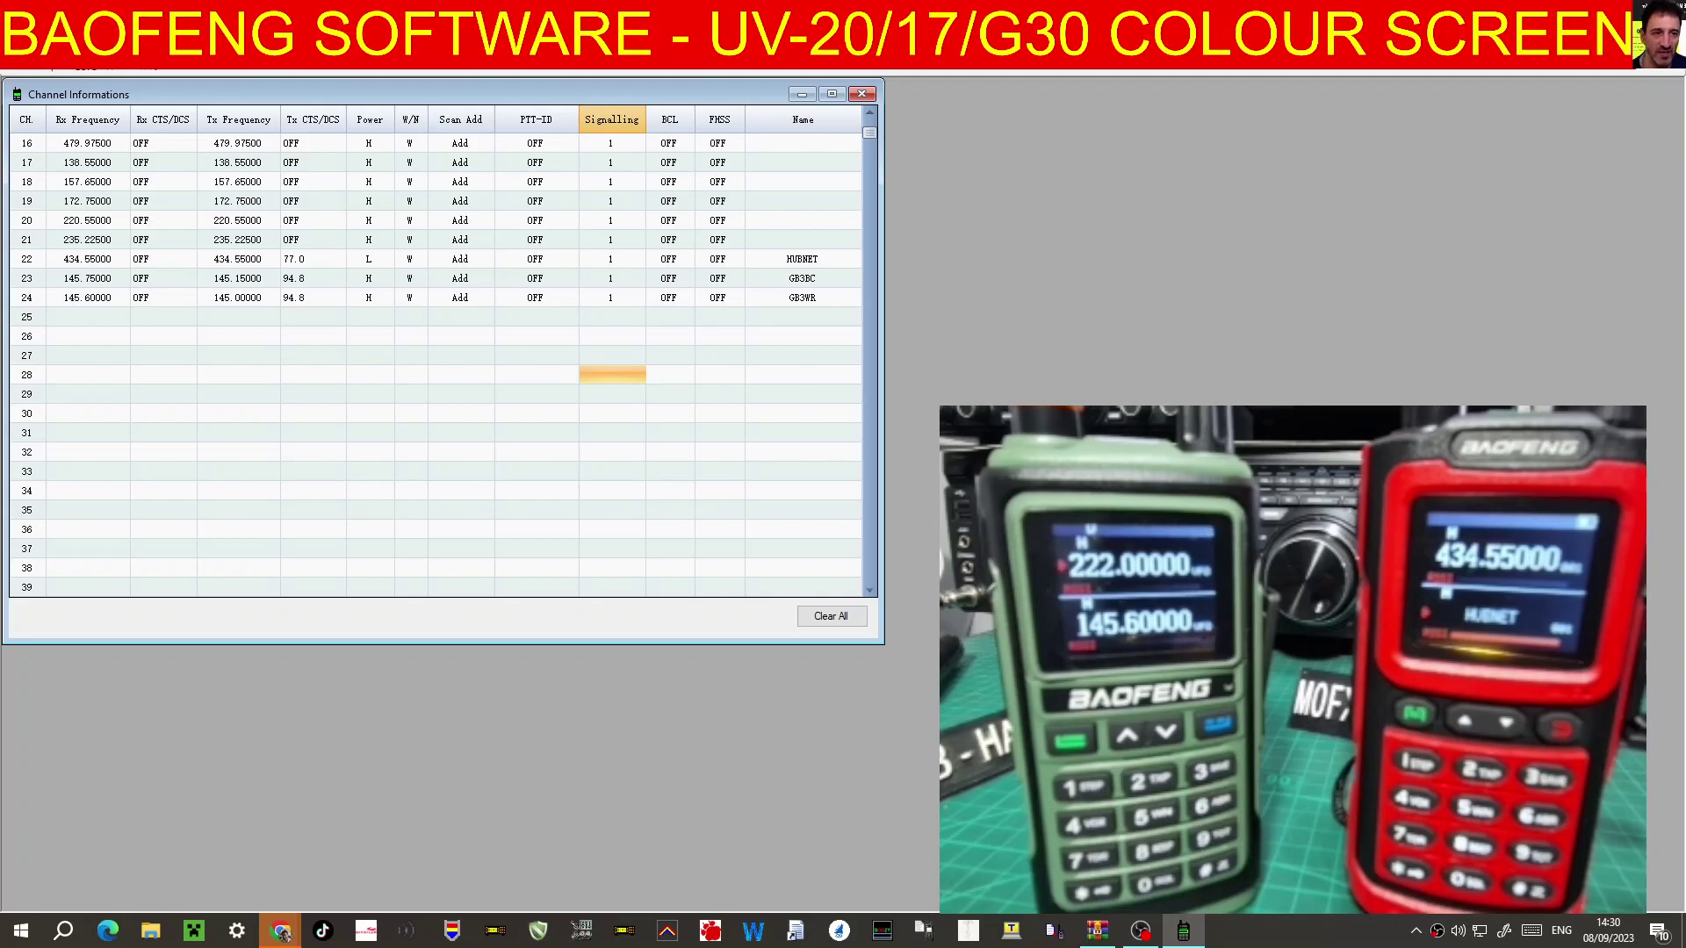
- Open the Function settings for the radio
click(22, 63)
click(70, 63)
click(71, 63)
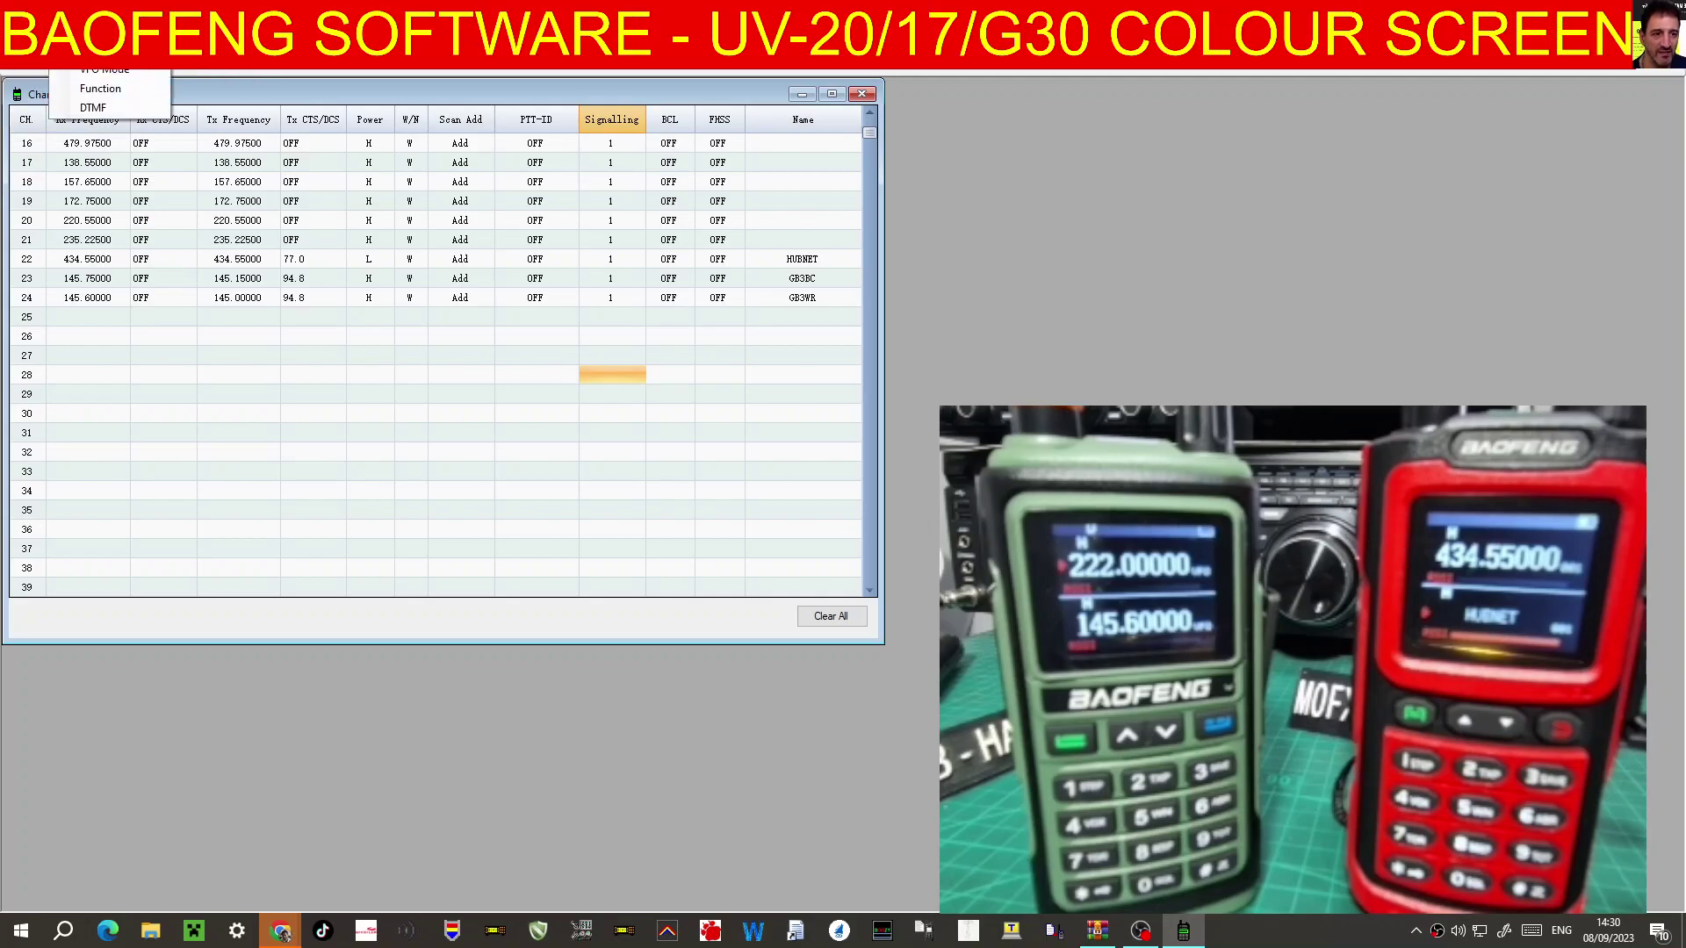
click(101, 89)
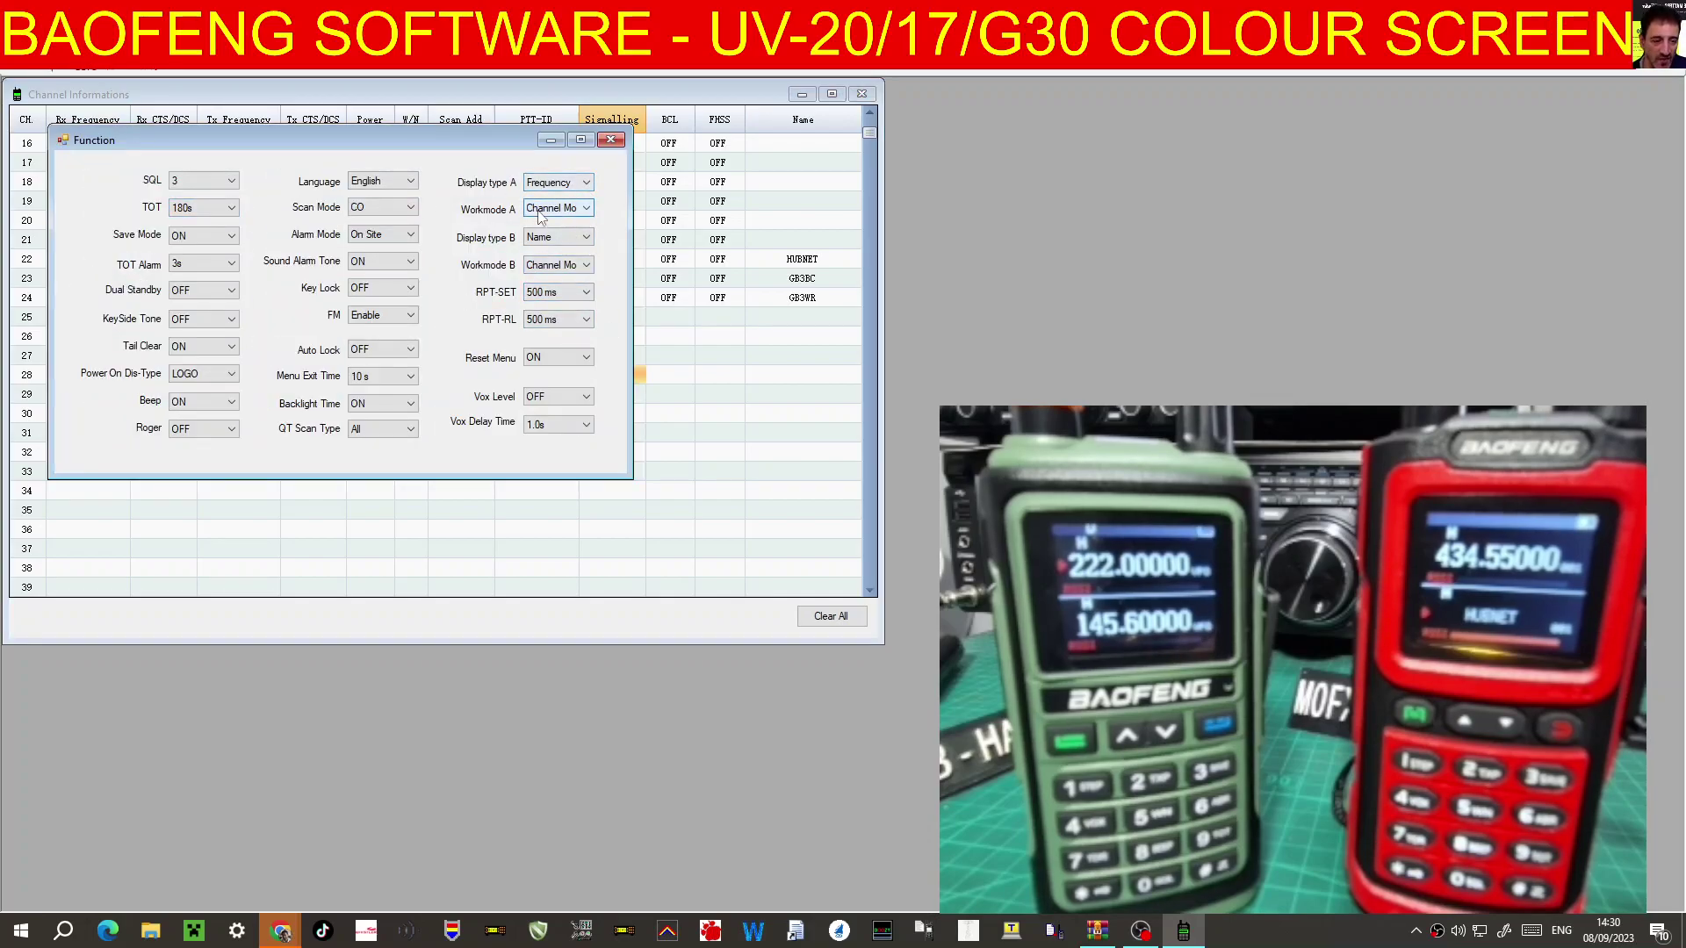
- Examine the display type and work mode options for A and B in the Function settings
click(585, 183)
click(586, 183)
click(587, 209)
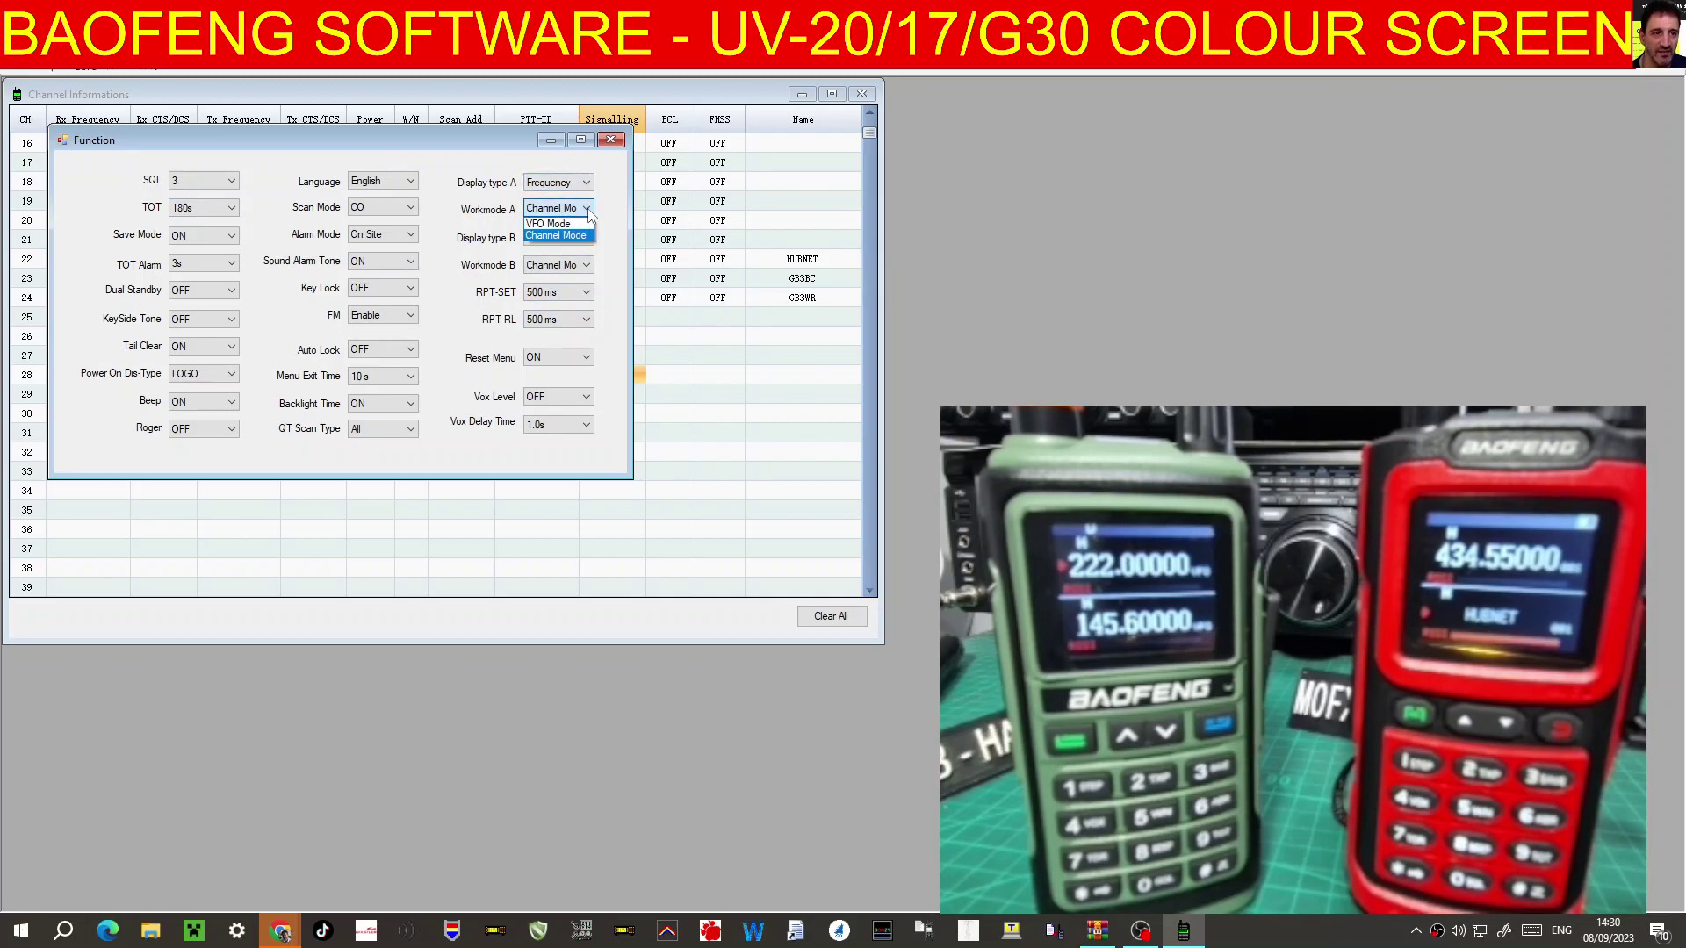
click(587, 209)
click(587, 182)
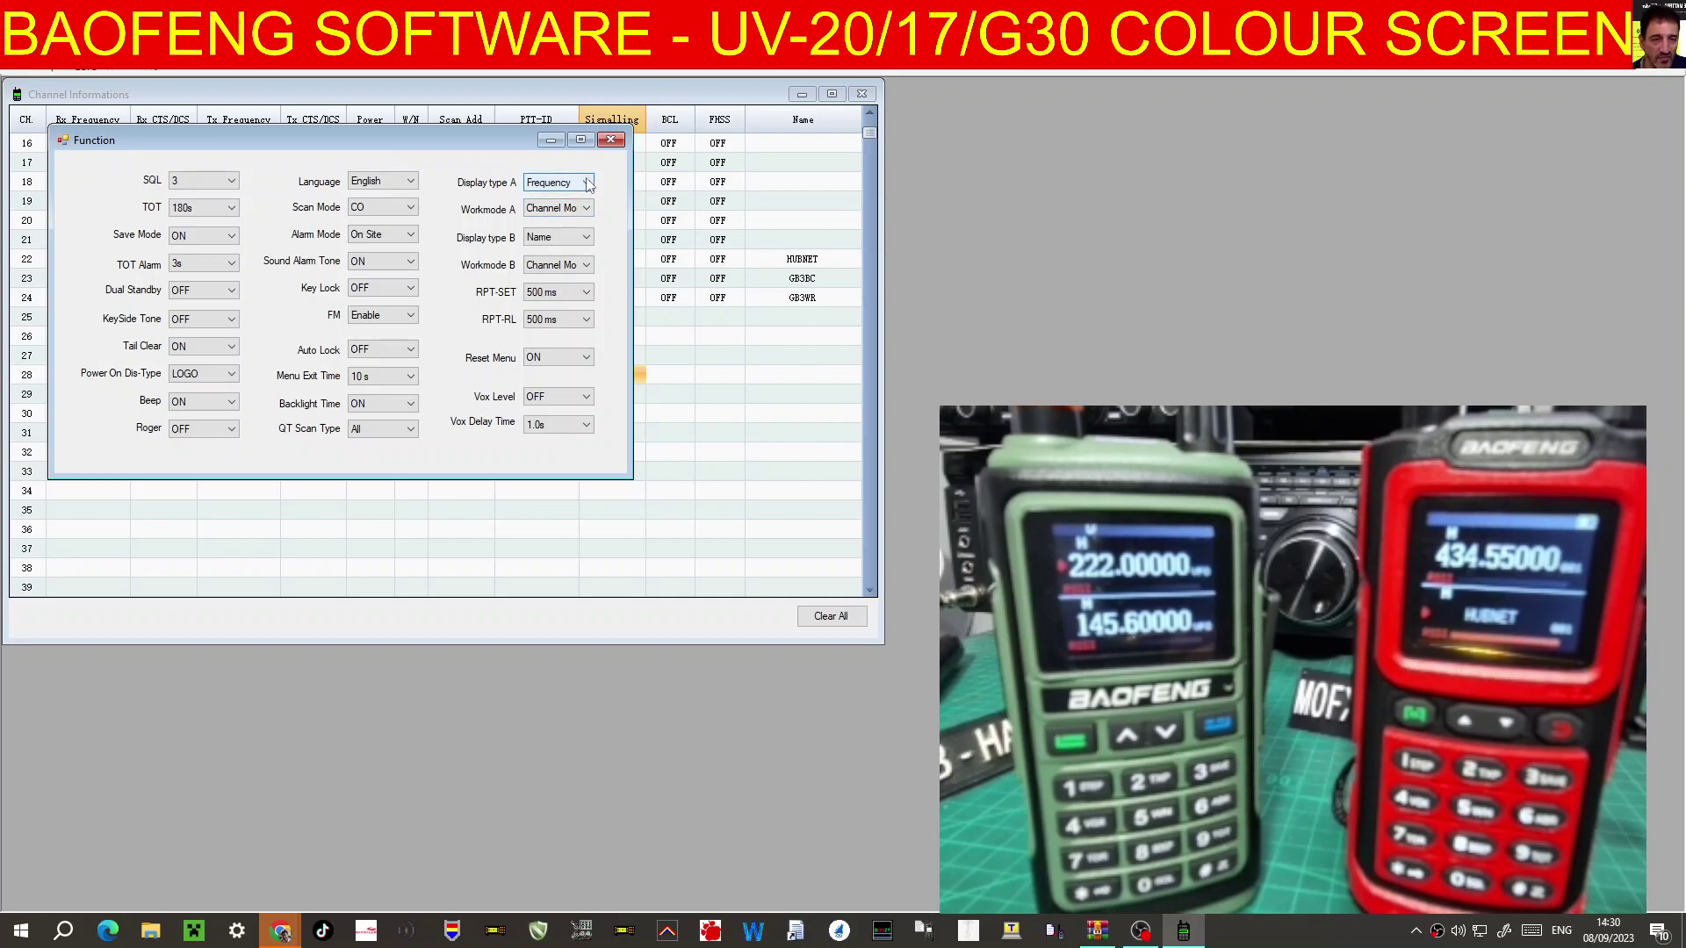
click(588, 182)
click(588, 183)
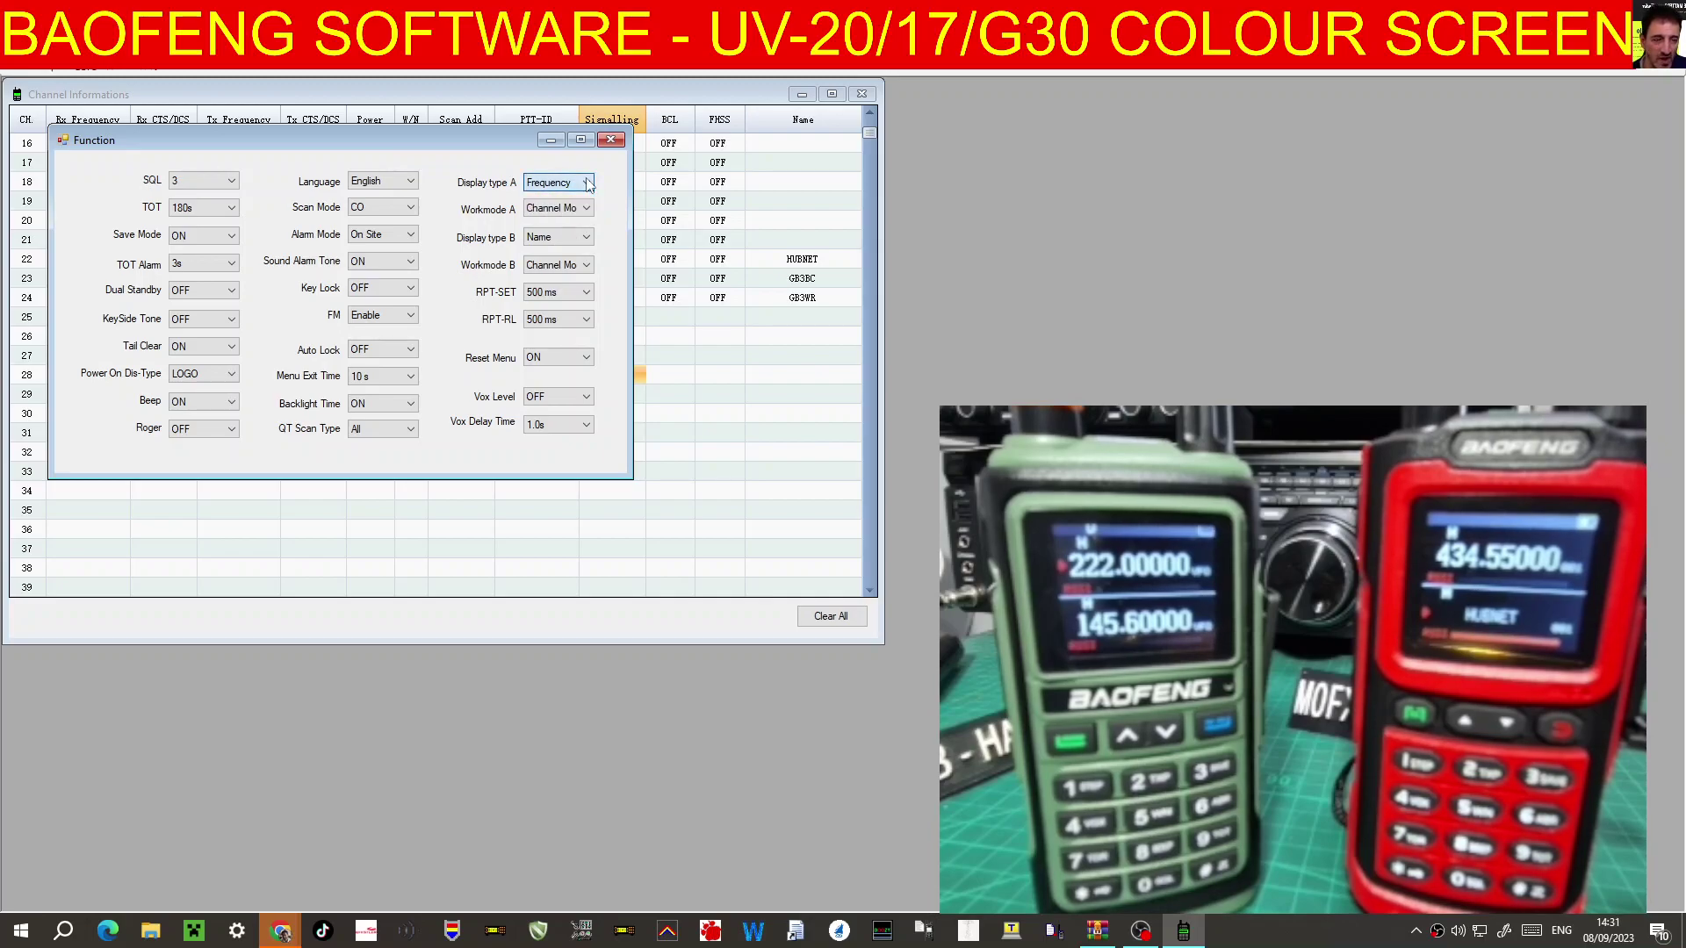
click(588, 266)
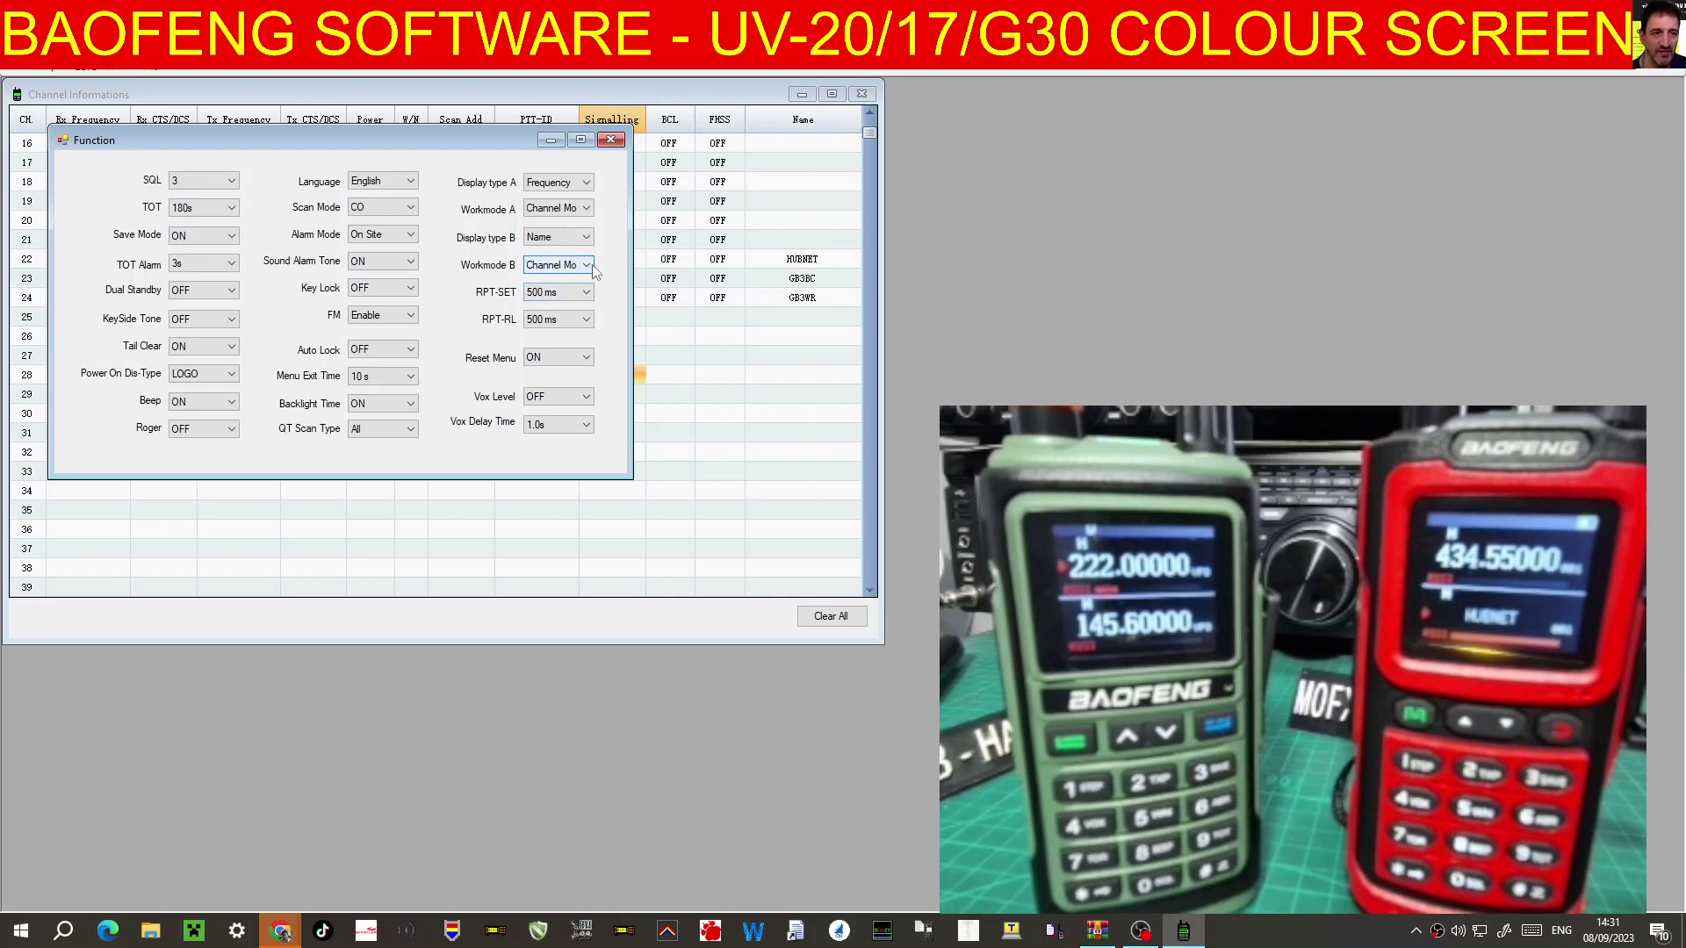
click(588, 239)
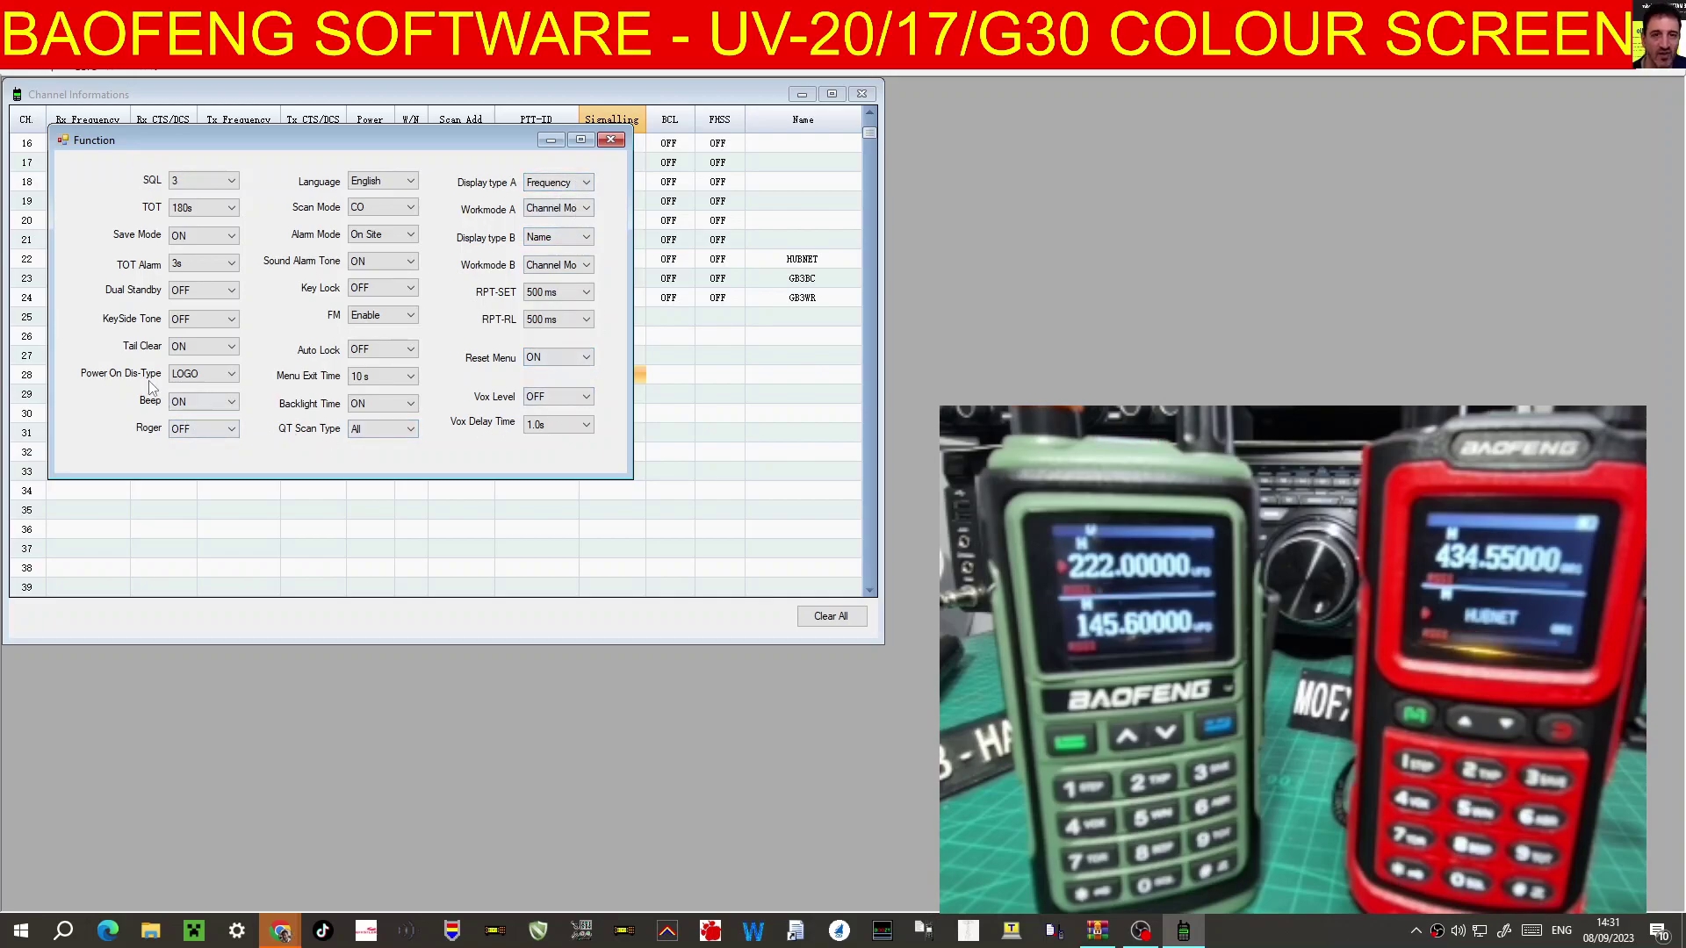
- Check the available power-on display types and close the Function and About windows
click(233, 375)
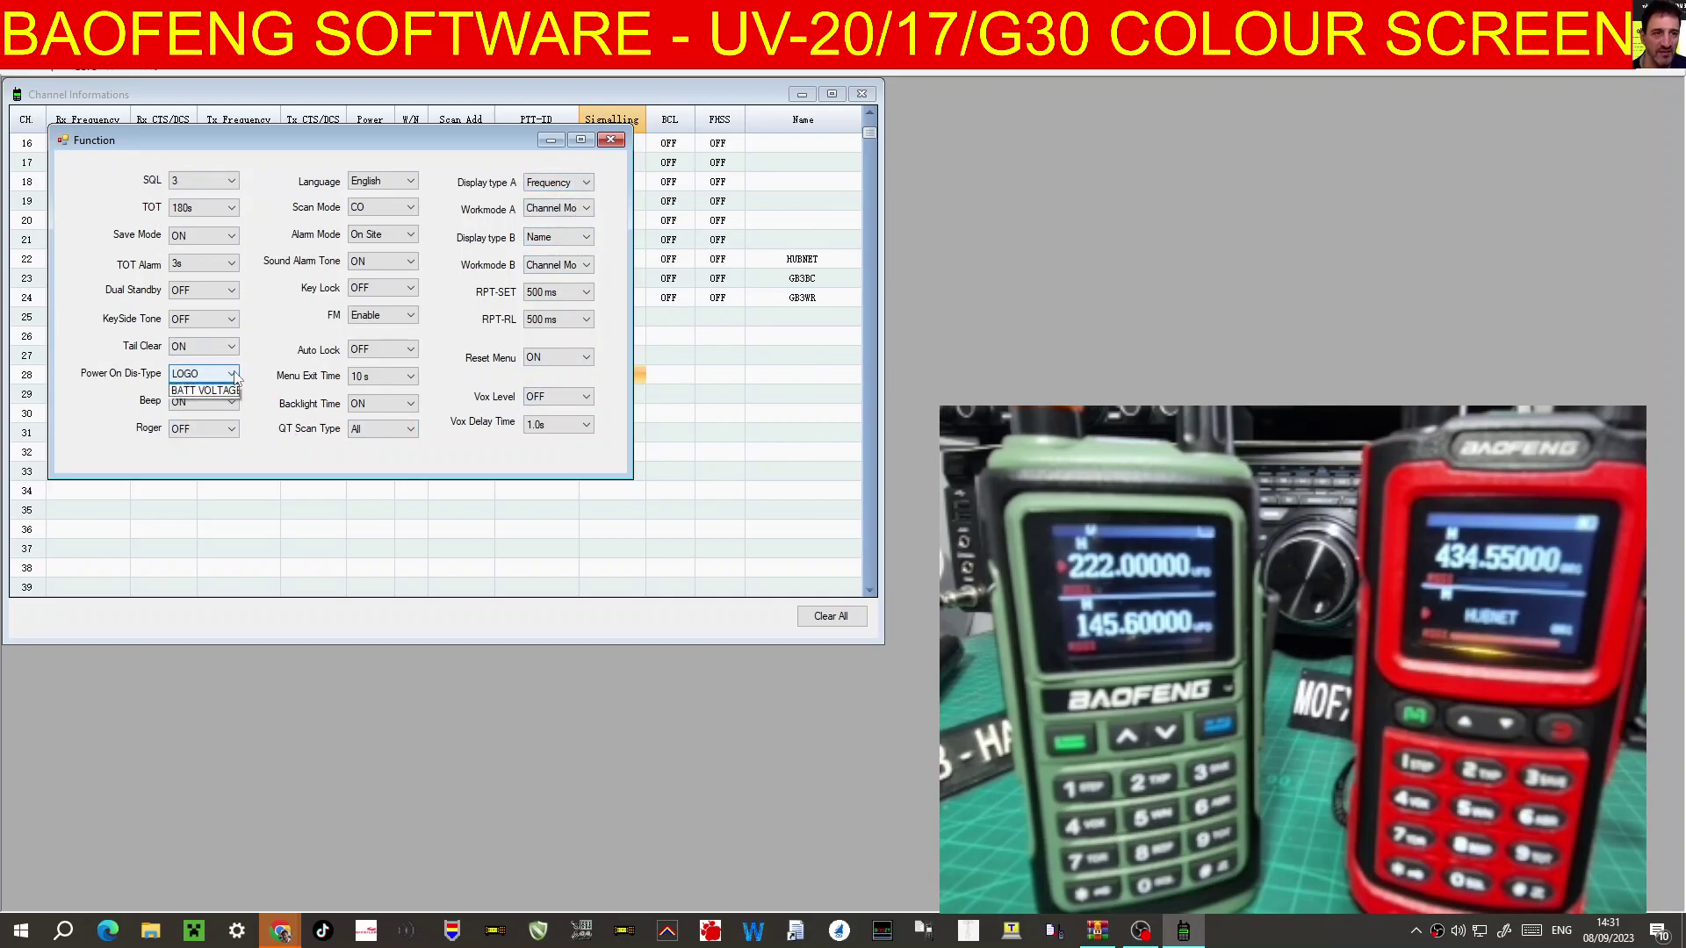
click(236, 378)
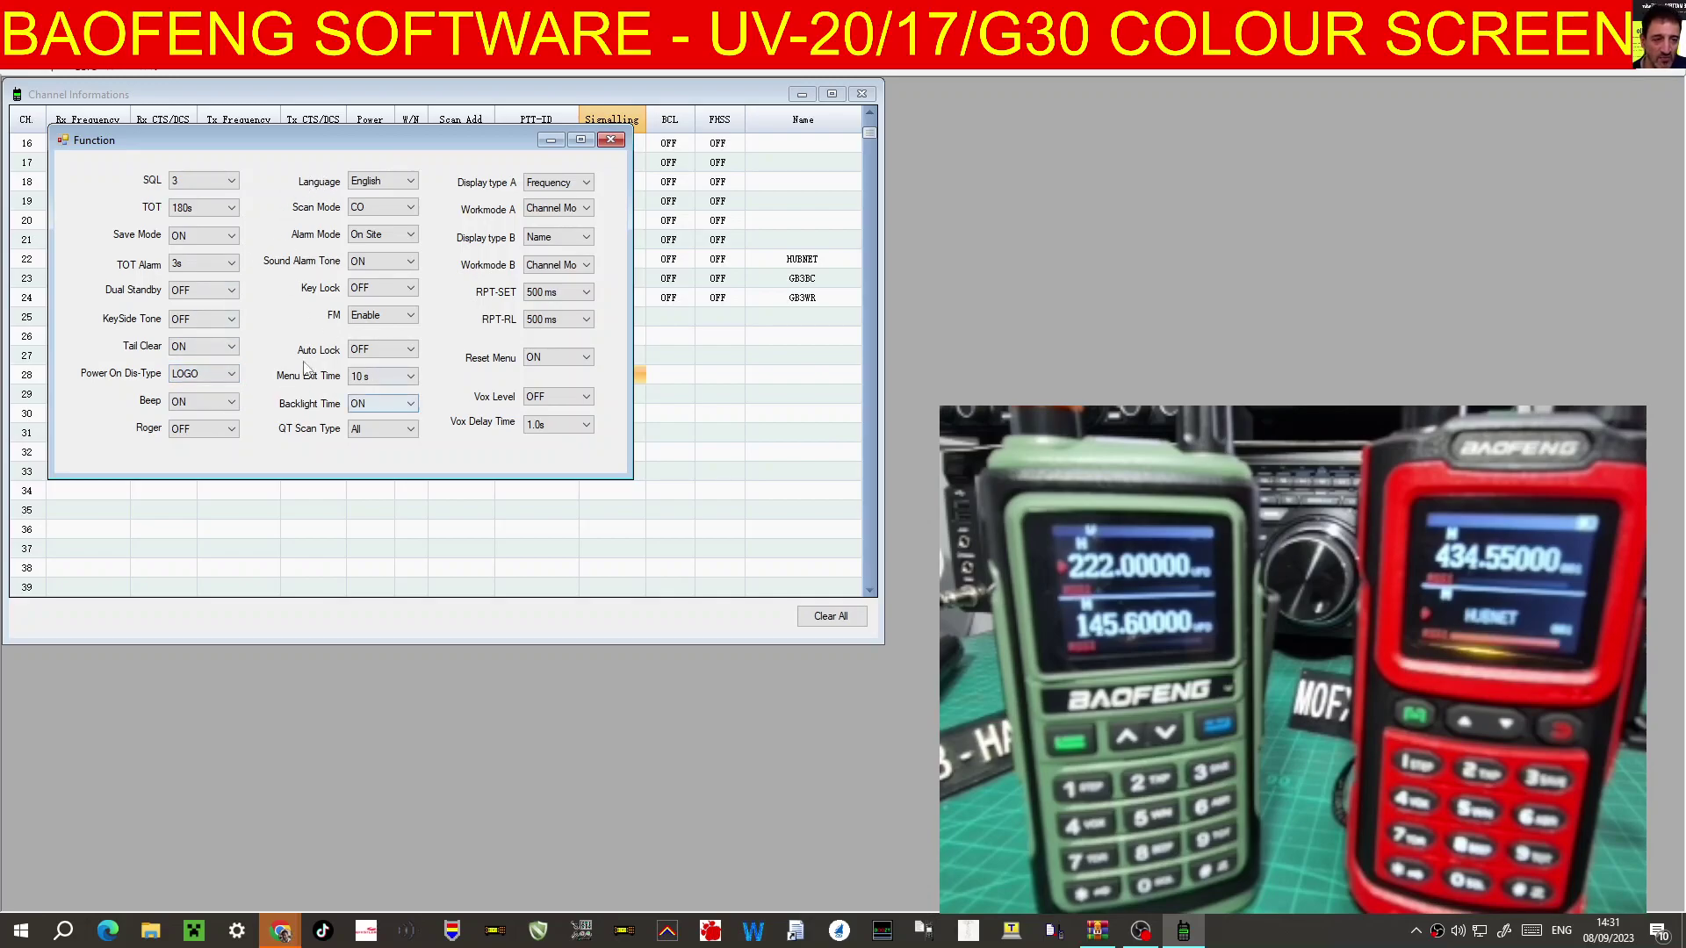
click(610, 140)
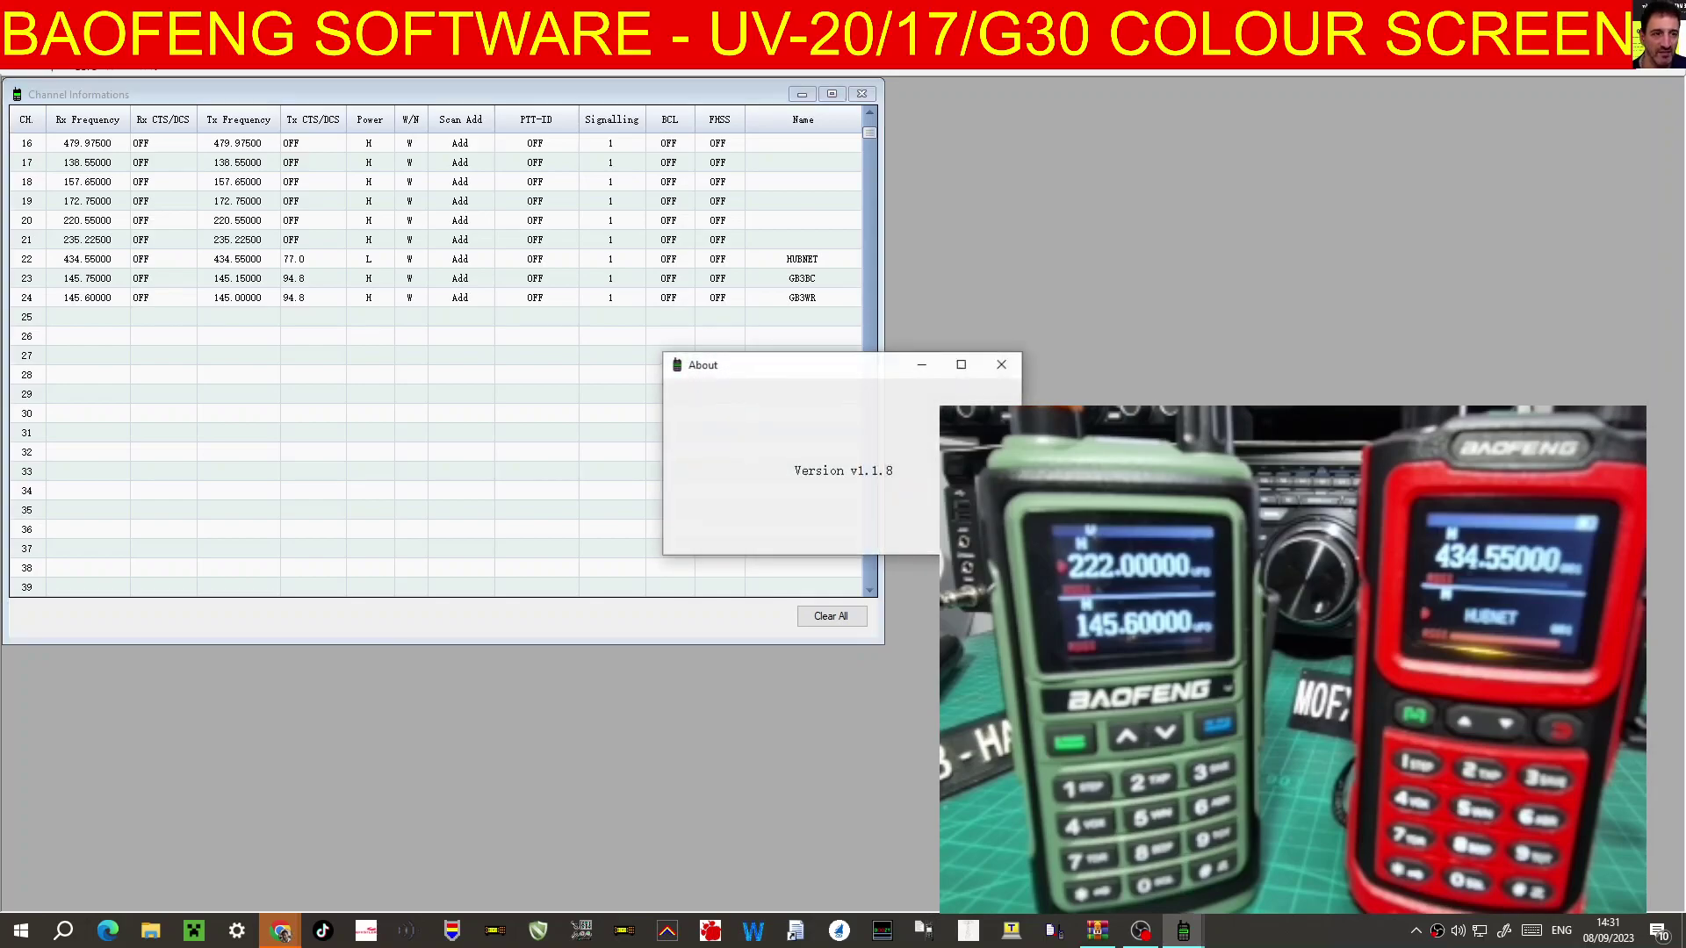
click(997, 362)
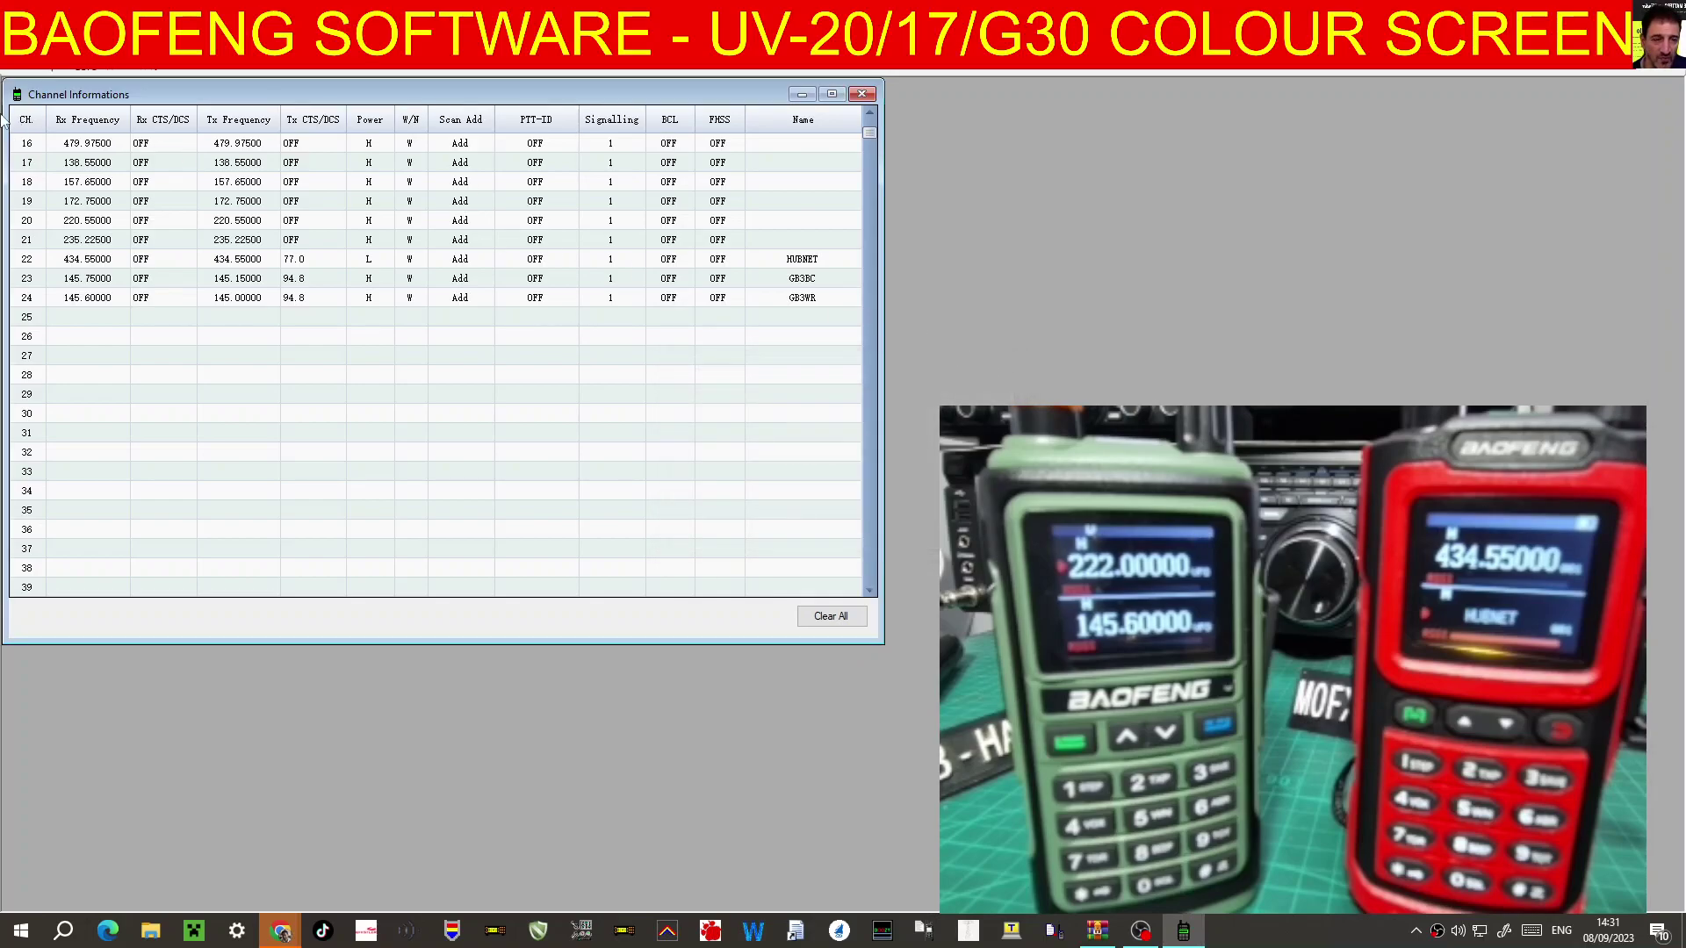
- Write the programmed channels and settings to the radio and close the Write dialog
click(136, 72)
click(755, 504)
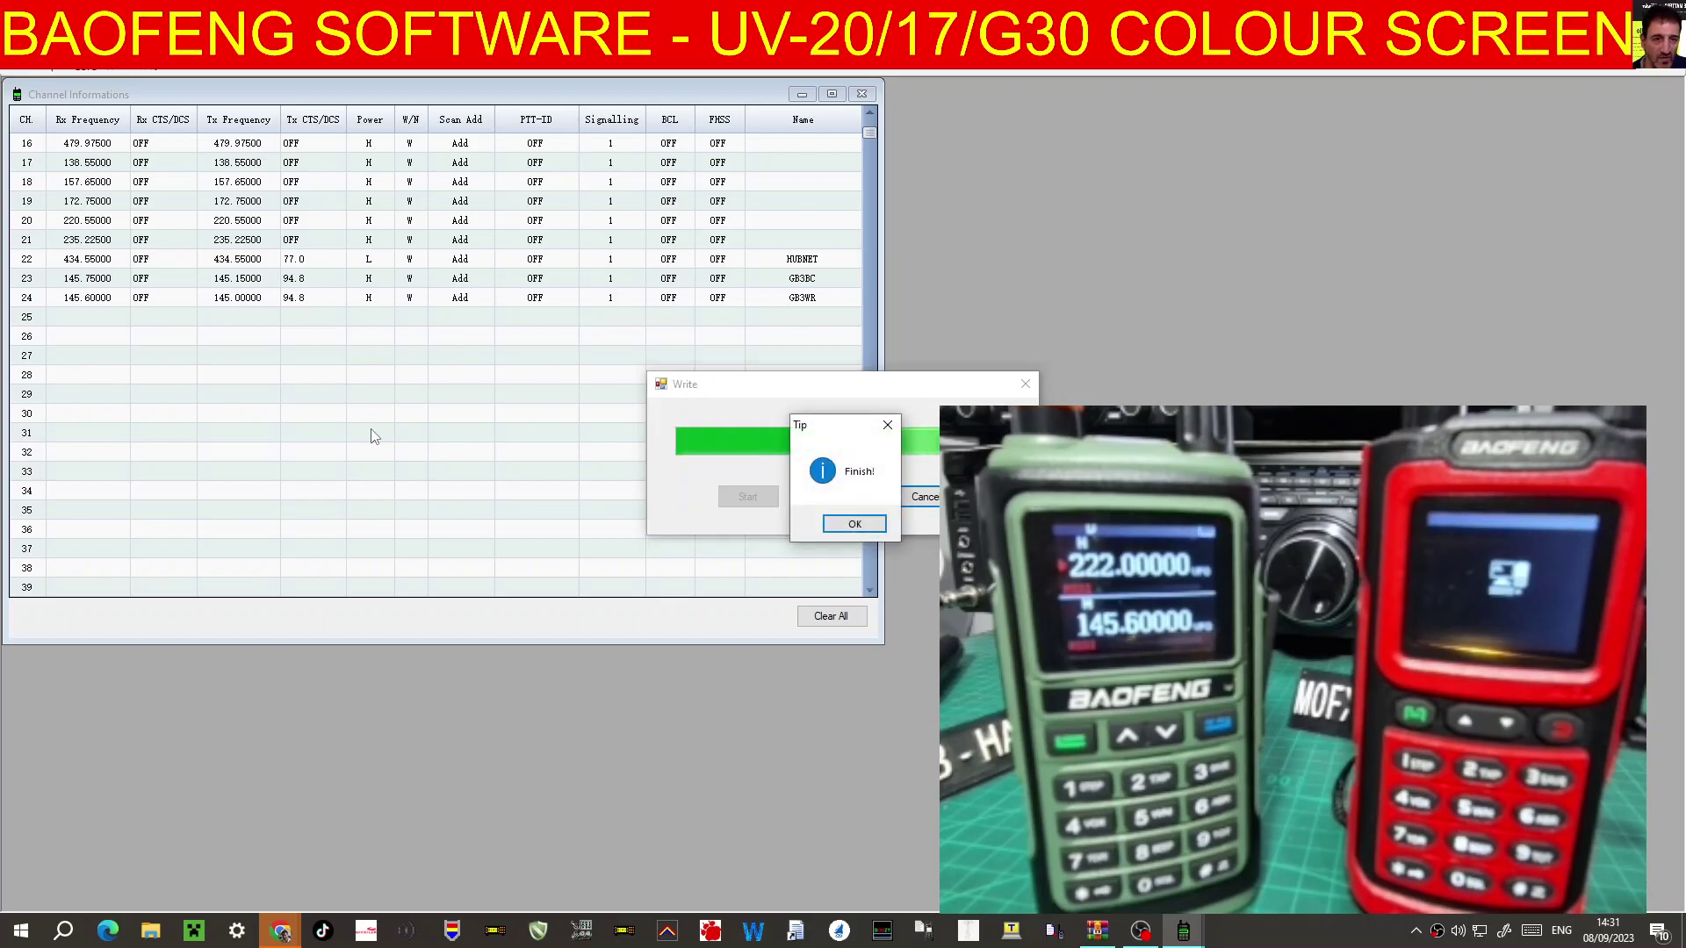
click(856, 524)
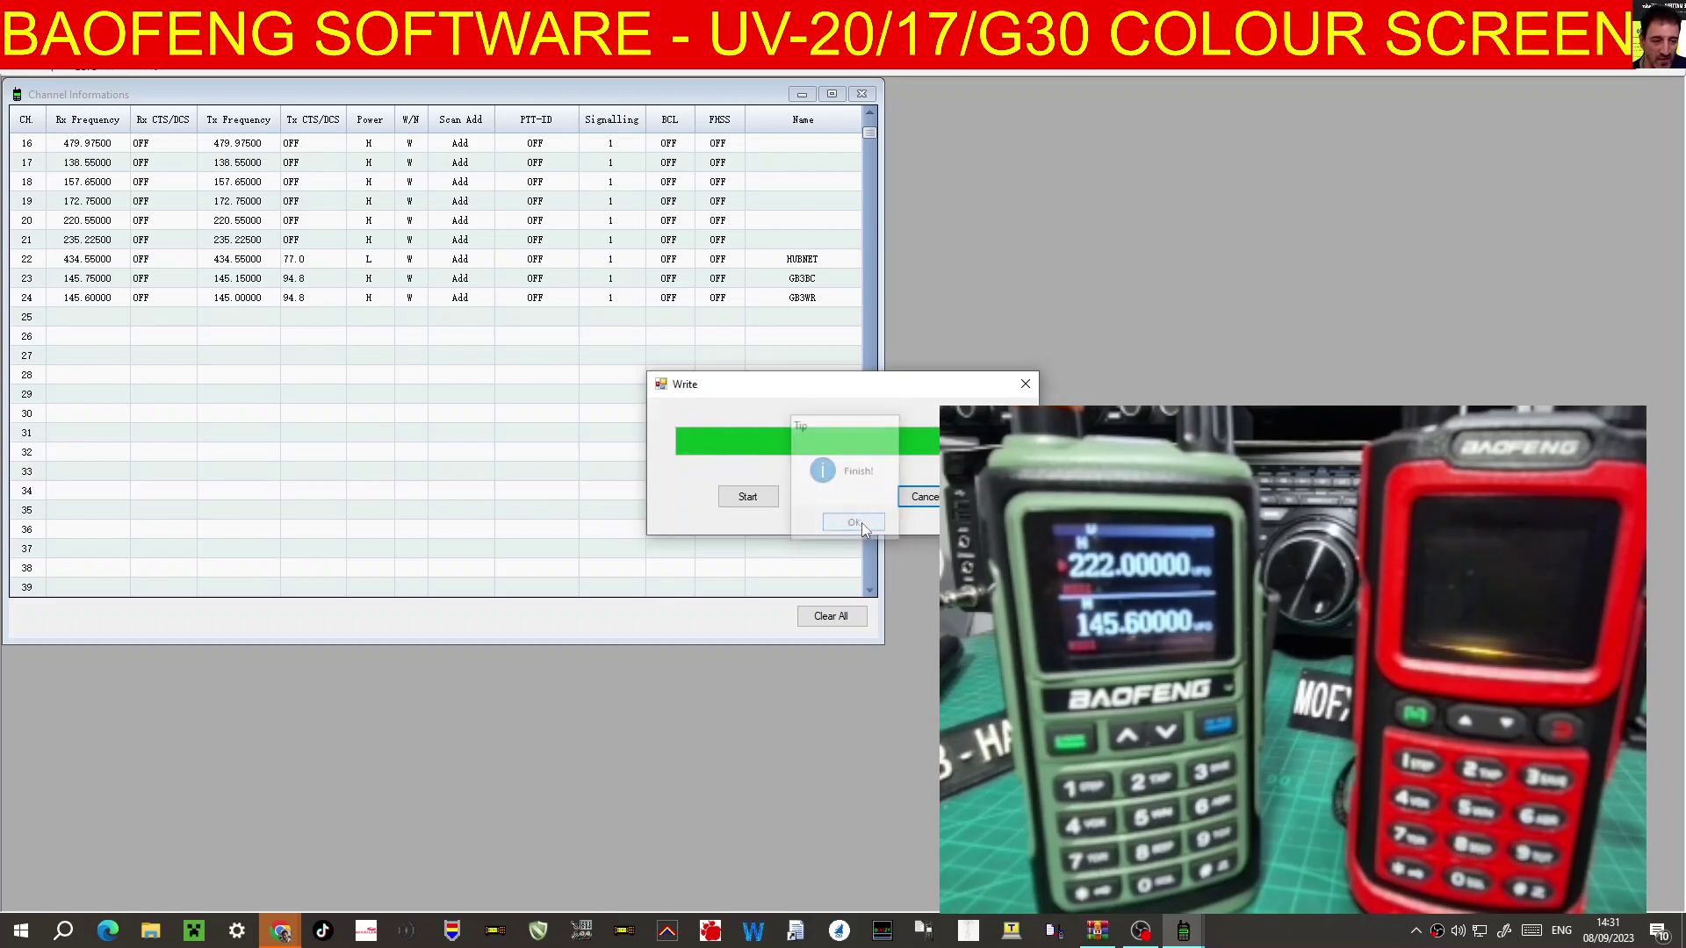
click(918, 497)
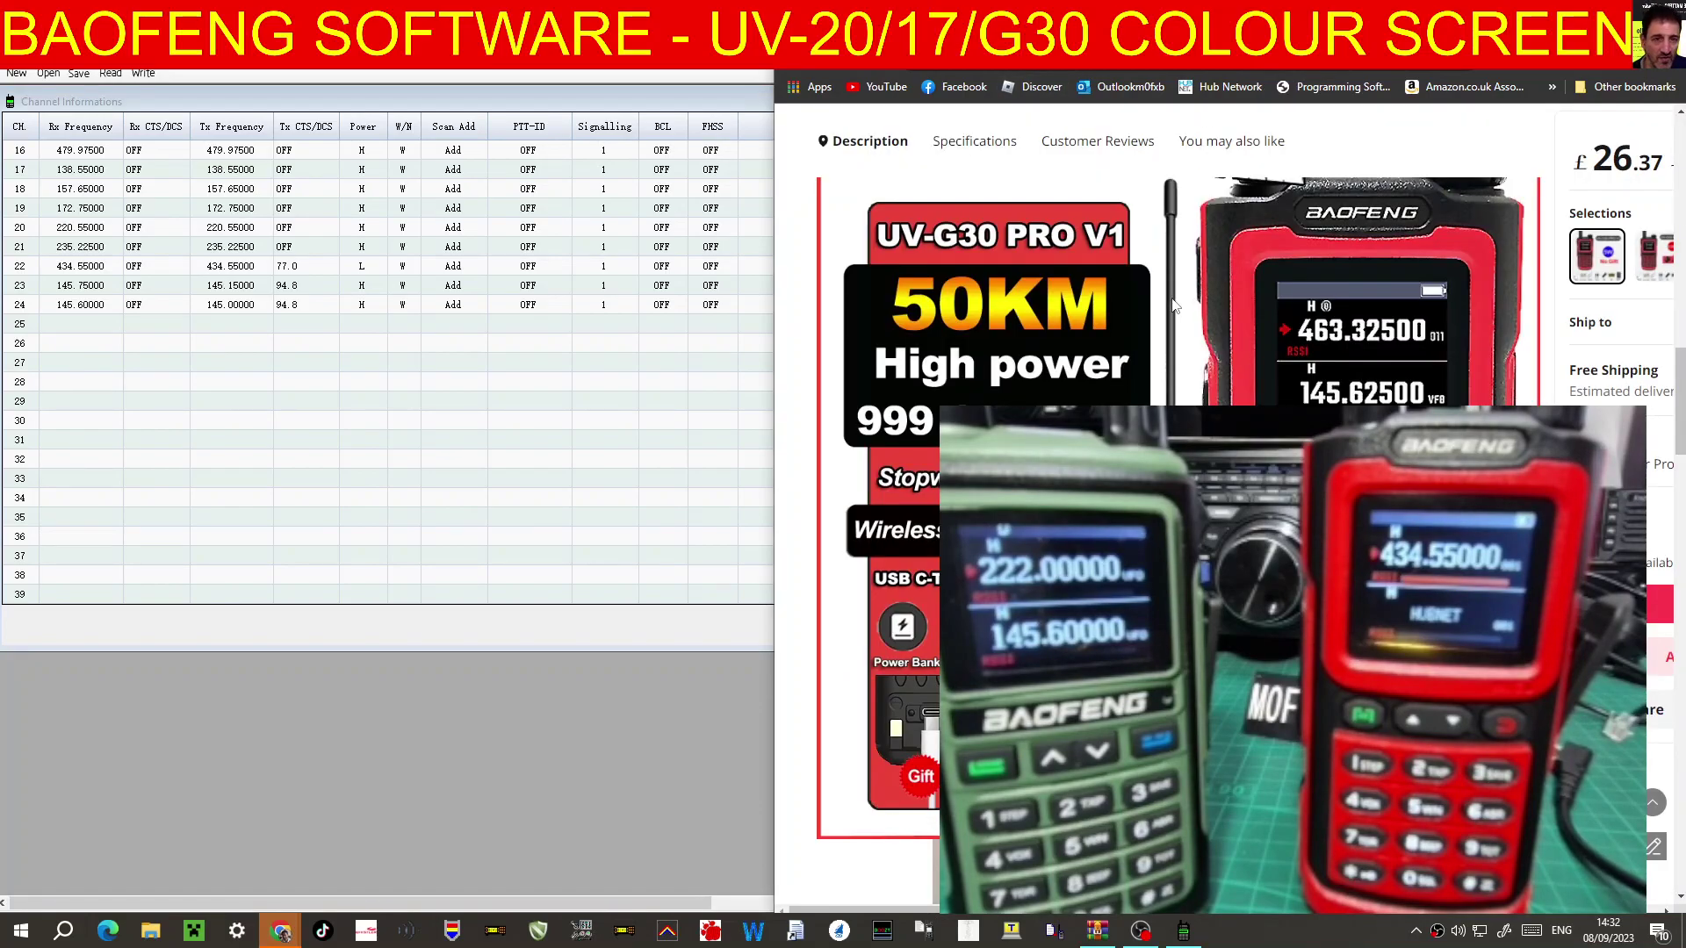
- Switch to the browser and look through the UV-G30 PRO V1 description on the AliExpress product page
scroll(1175, 305, up, 2)
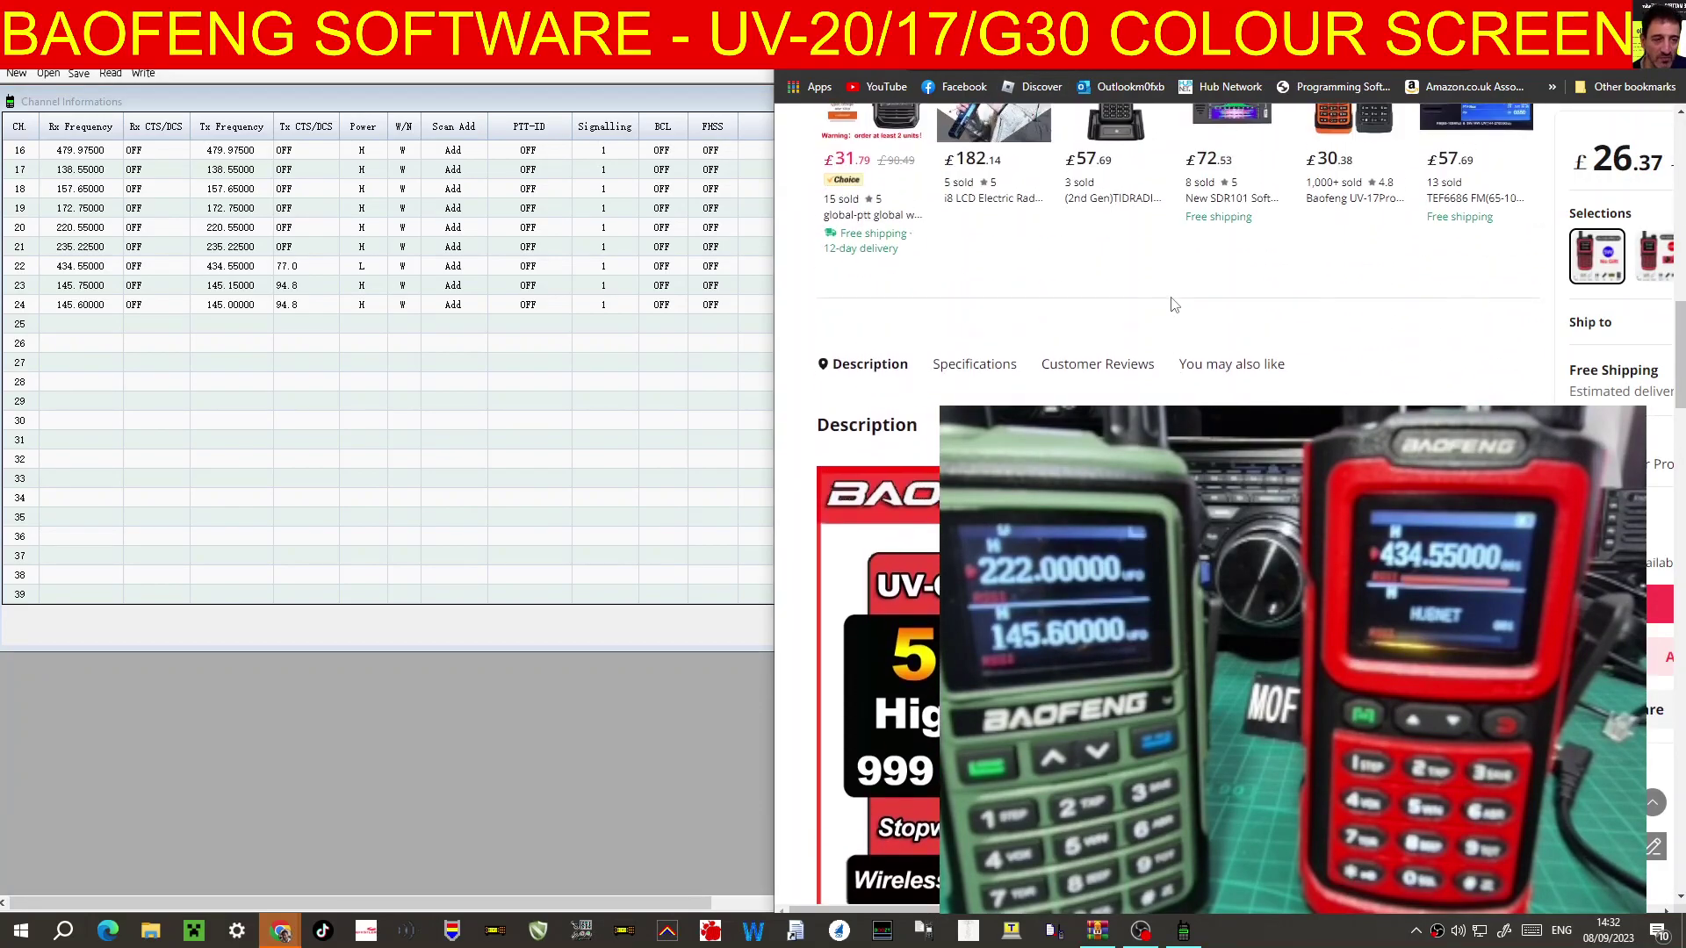
scroll(1175, 305, down, 3)
scroll(1175, 305, up, 5)
scroll(1168, 305, down, 6)
scroll(1167, 302, up, 2)
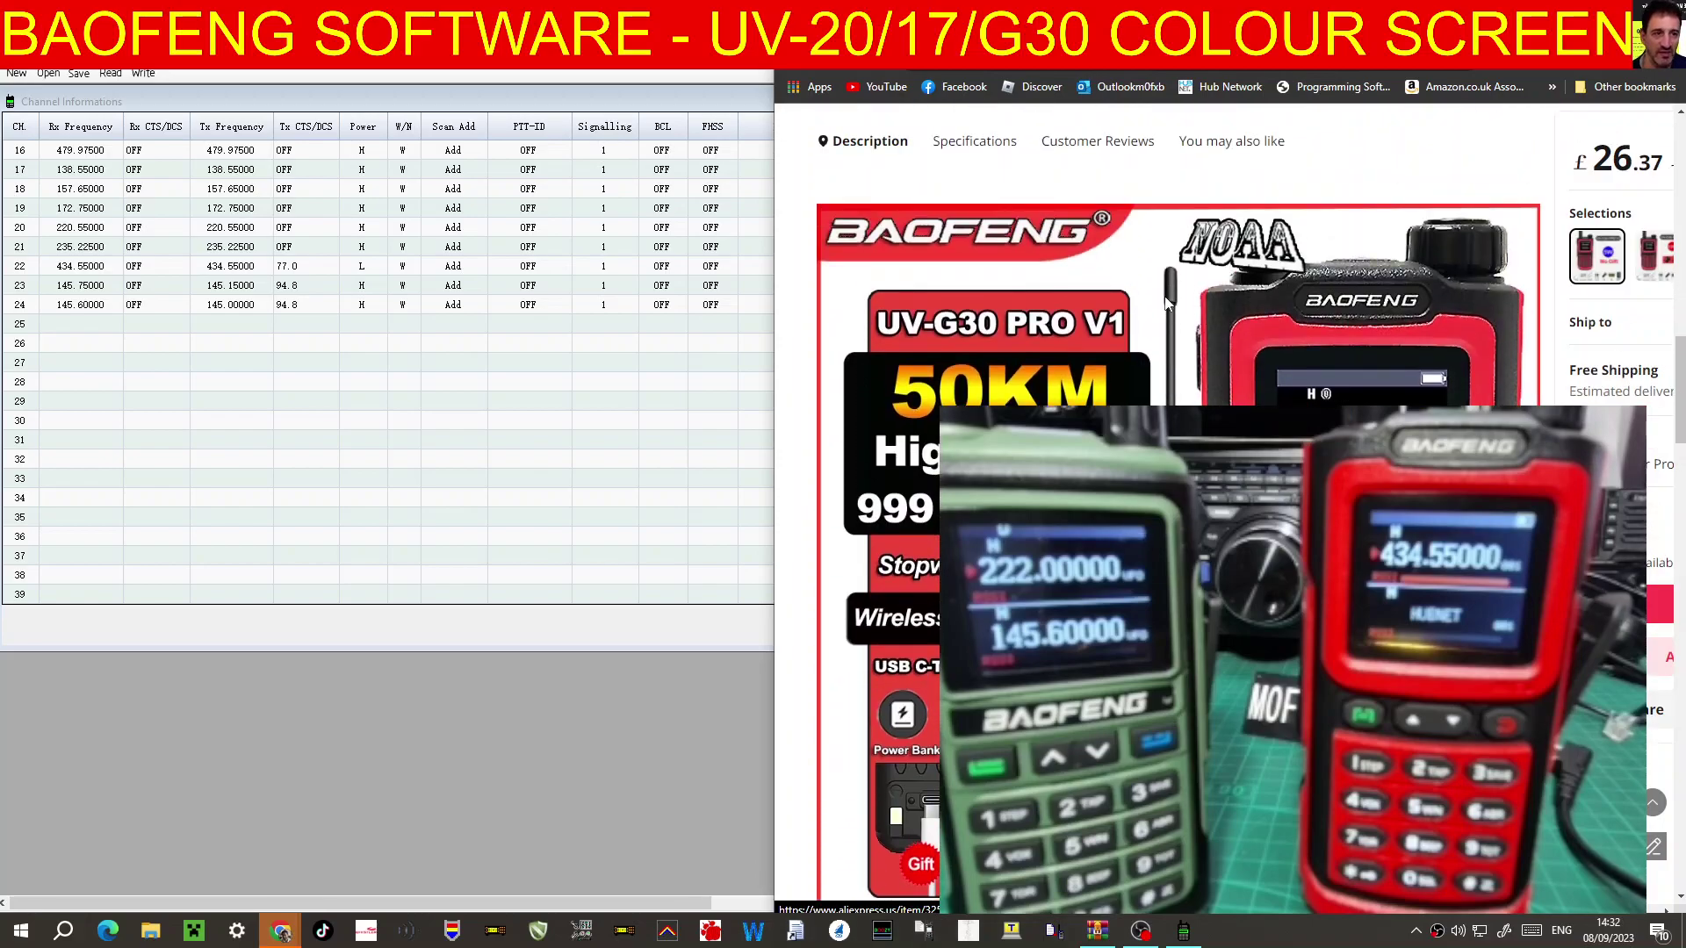